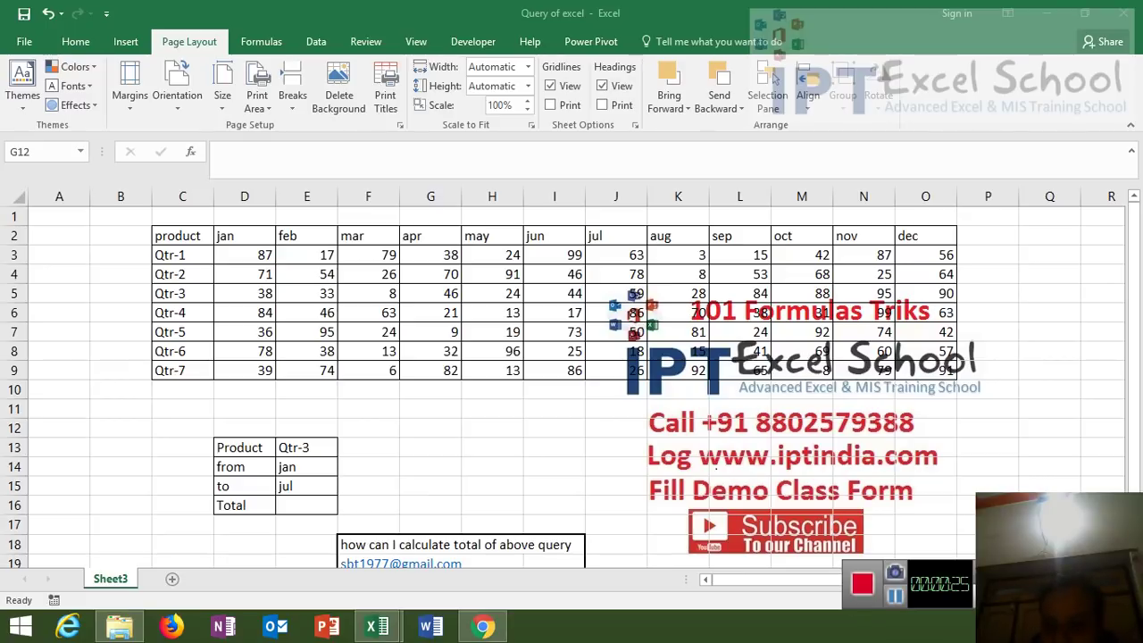
Look over the monthly sales table C2:O9
click(431, 429)
scroll(572, 384, down, 6)
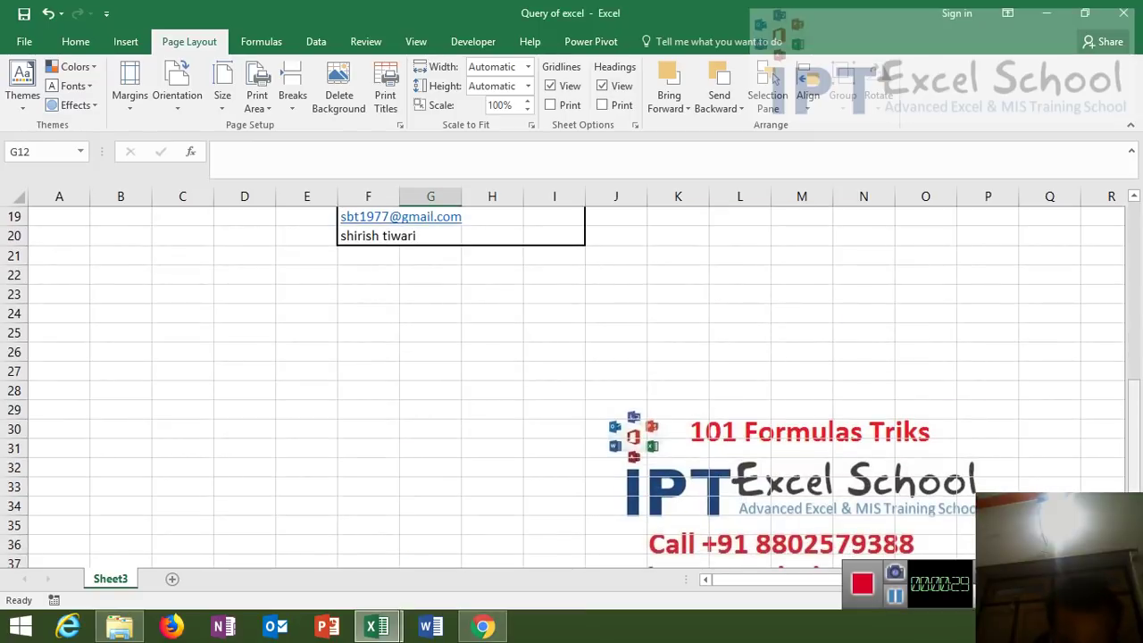
scroll(1089, 407, up, 2)
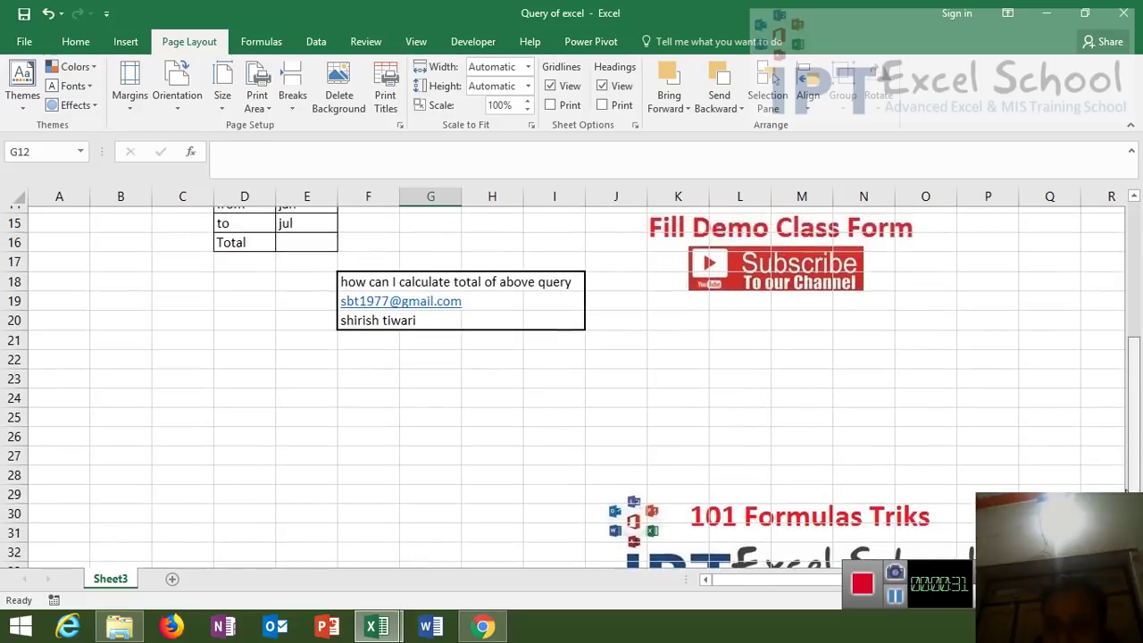
scroll(1090, 407, up, 3)
scroll(1090, 406, up, 2)
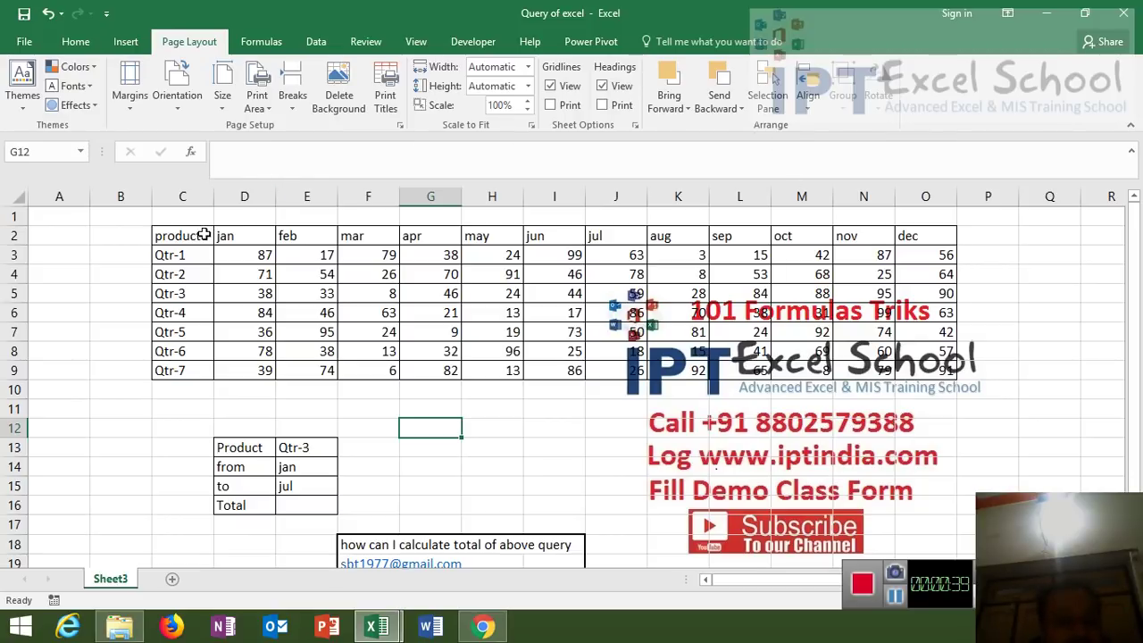
drag(204, 235, 777, 170)
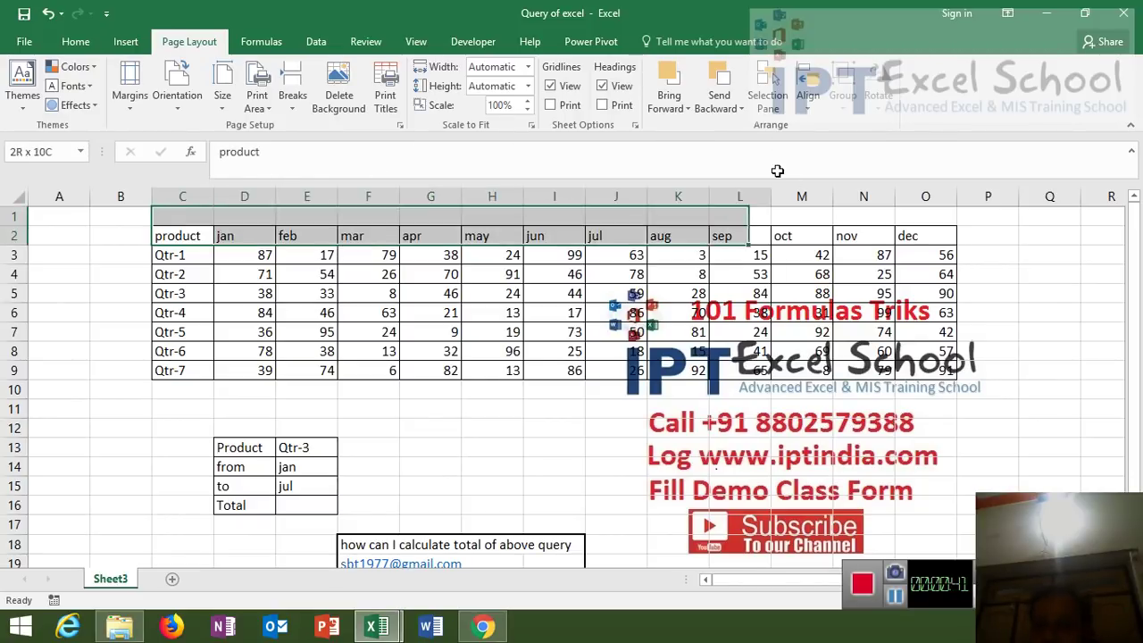
drag(777, 170, 917, 360)
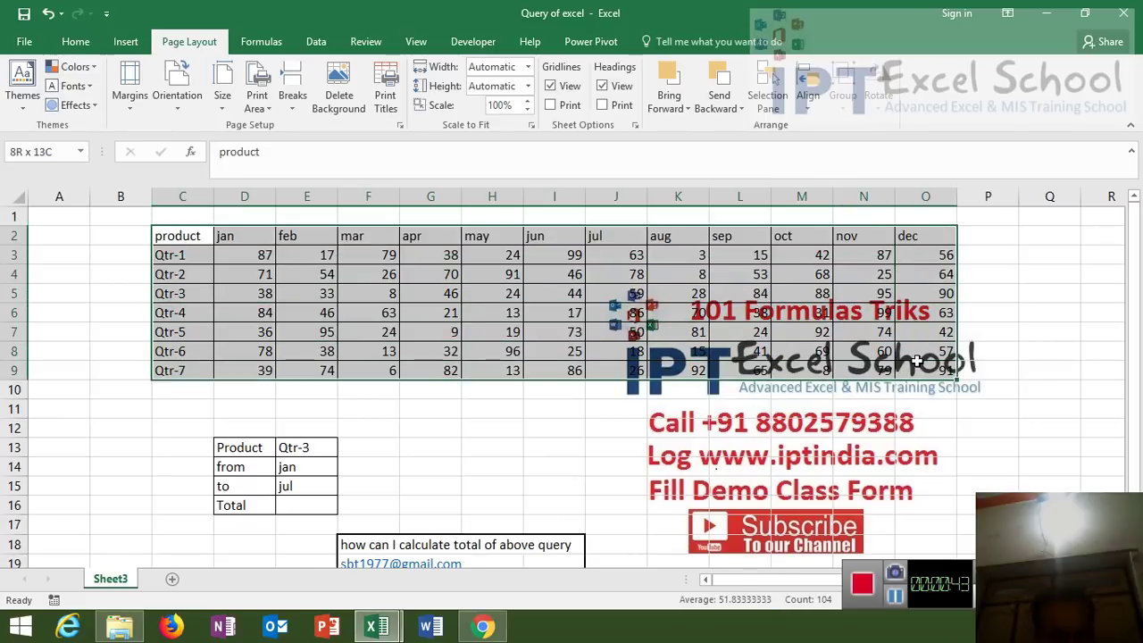
click(541, 464)
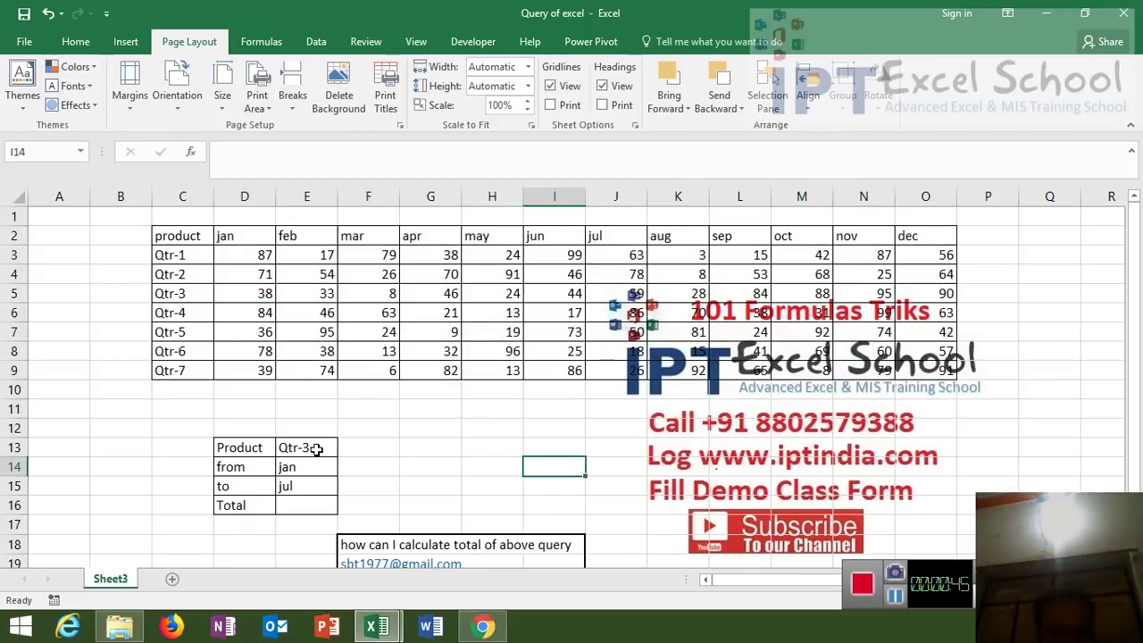
Check the product, from-month and to-month inputs in E13:E15 and the empty Total cell E16
click(317, 449)
click(312, 465)
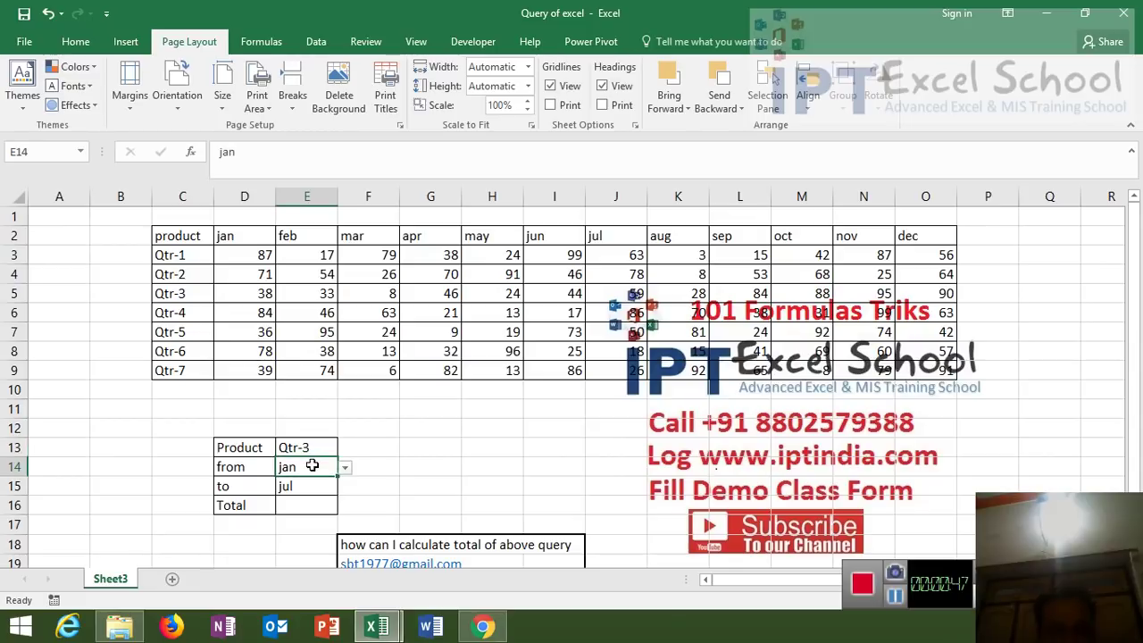
click(313, 484)
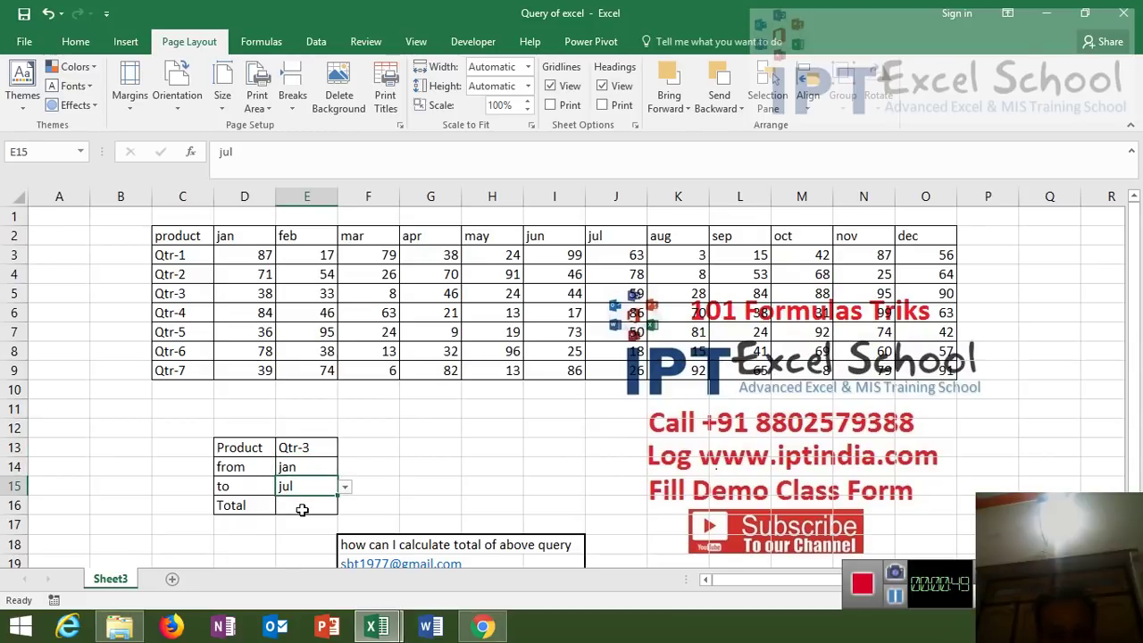
click(302, 509)
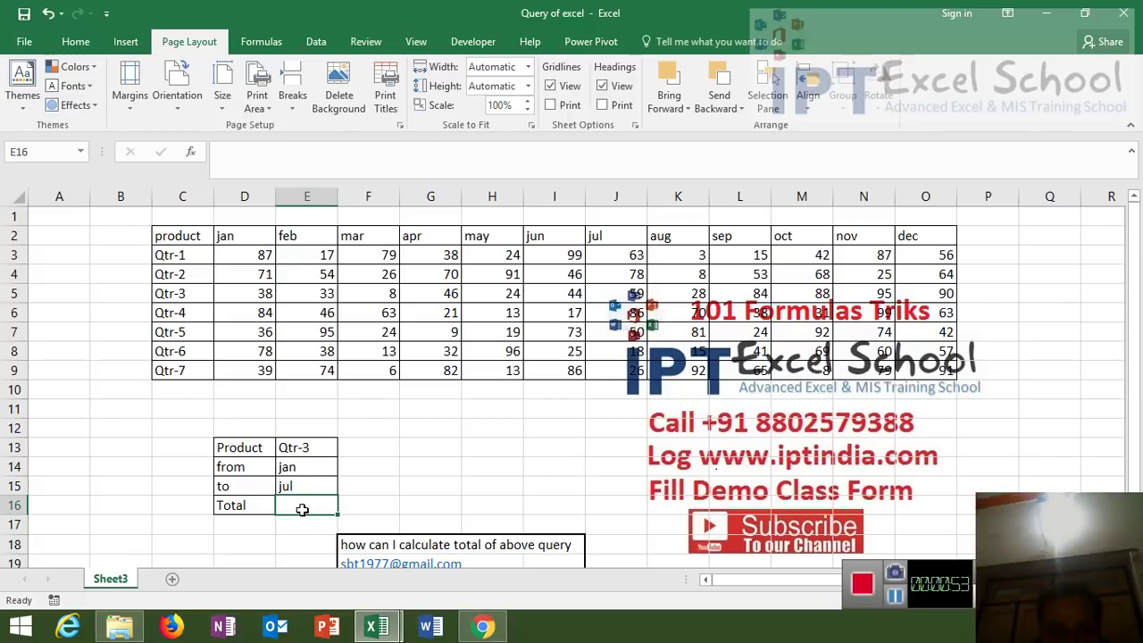
click(307, 466)
click(306, 487)
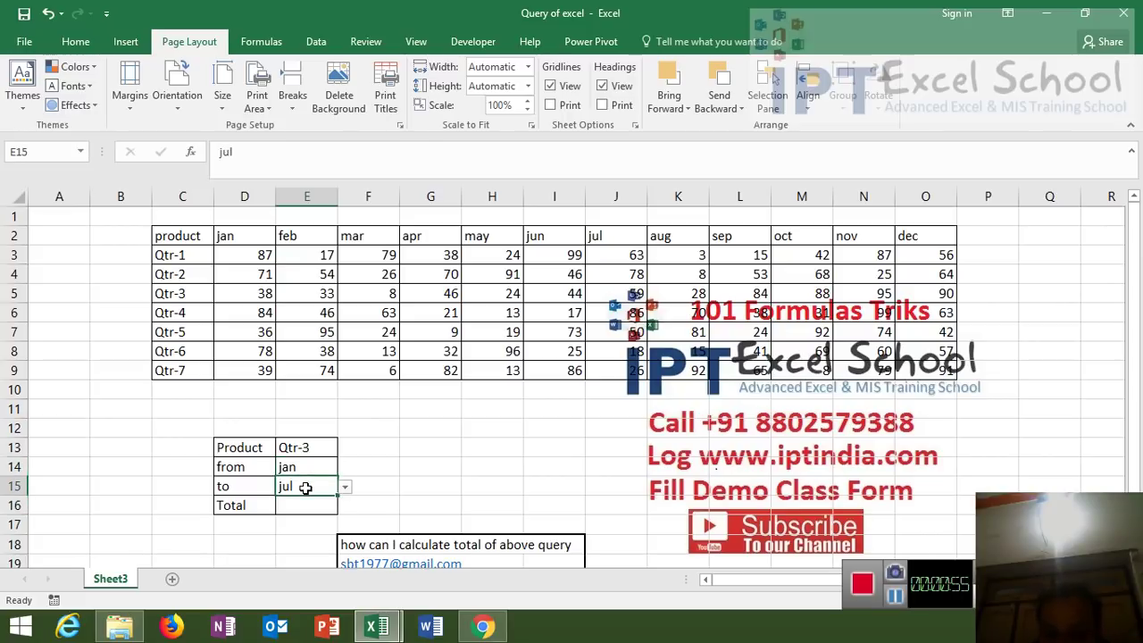
click(309, 467)
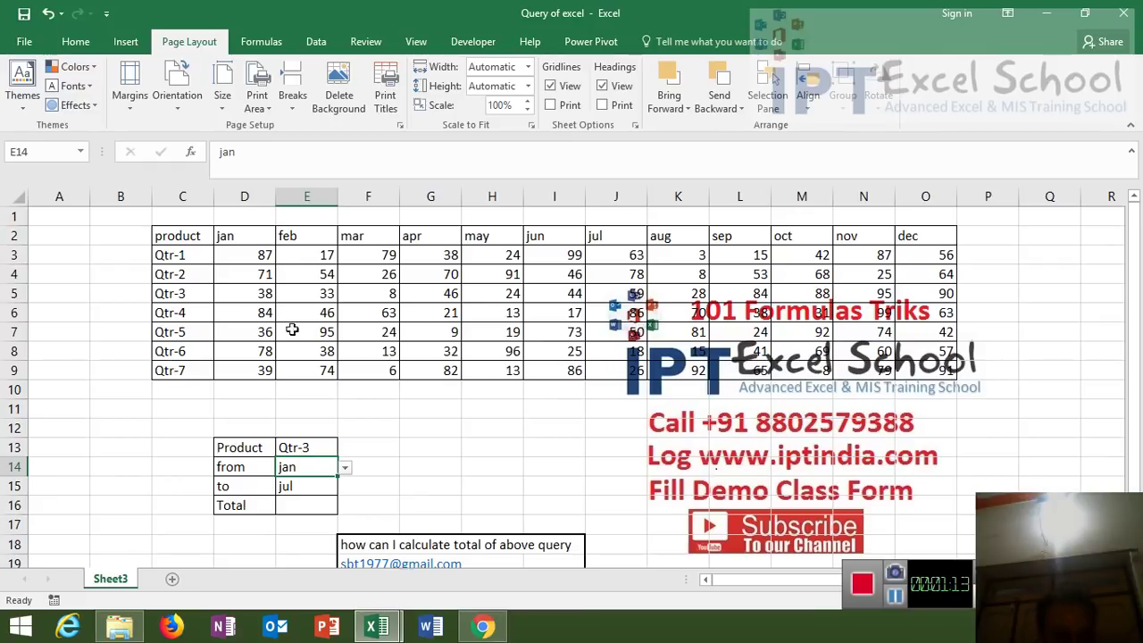
Start a SUMIFS formula in E16 over rows 3–9 with E13 as criteria, then abandon it
click(305, 506)
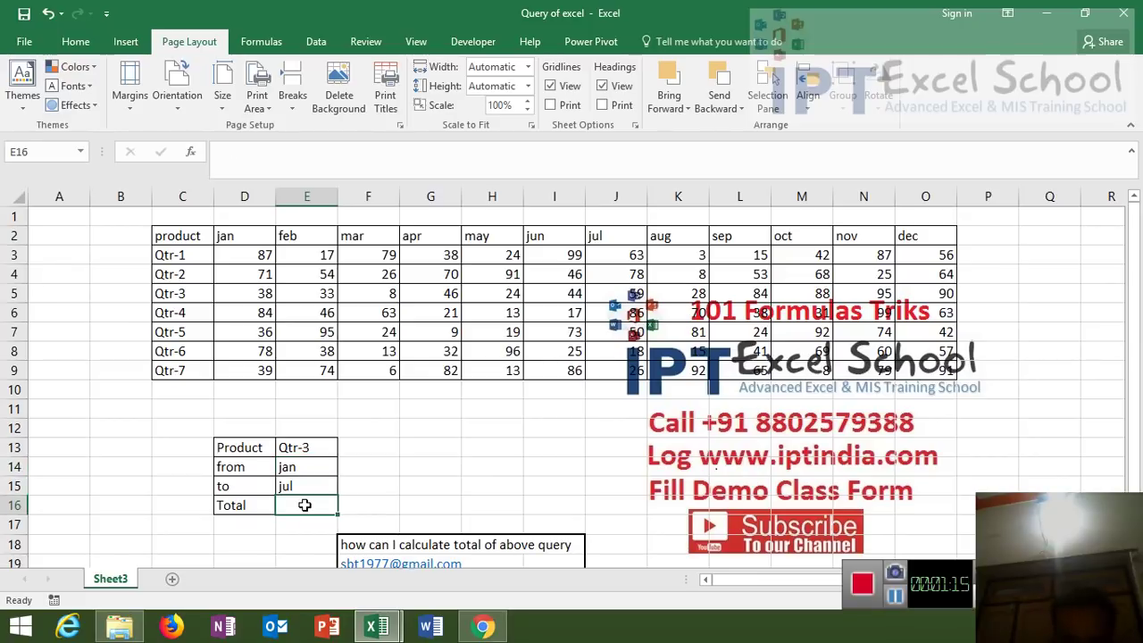
text(=sum)
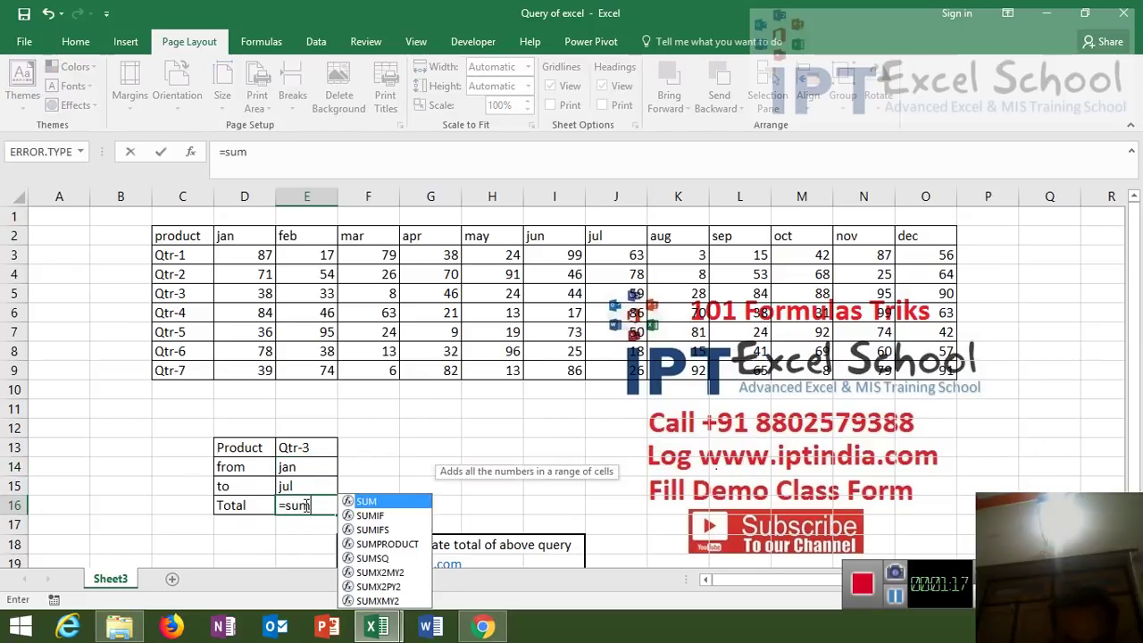
text(if)
key(Down)
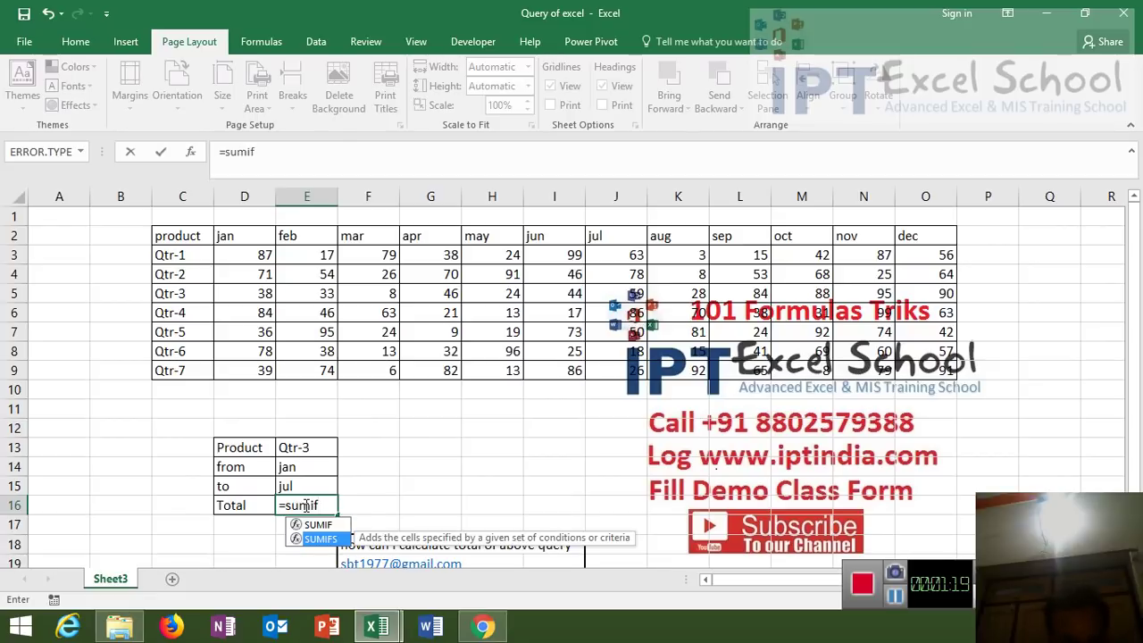
key(Tab)
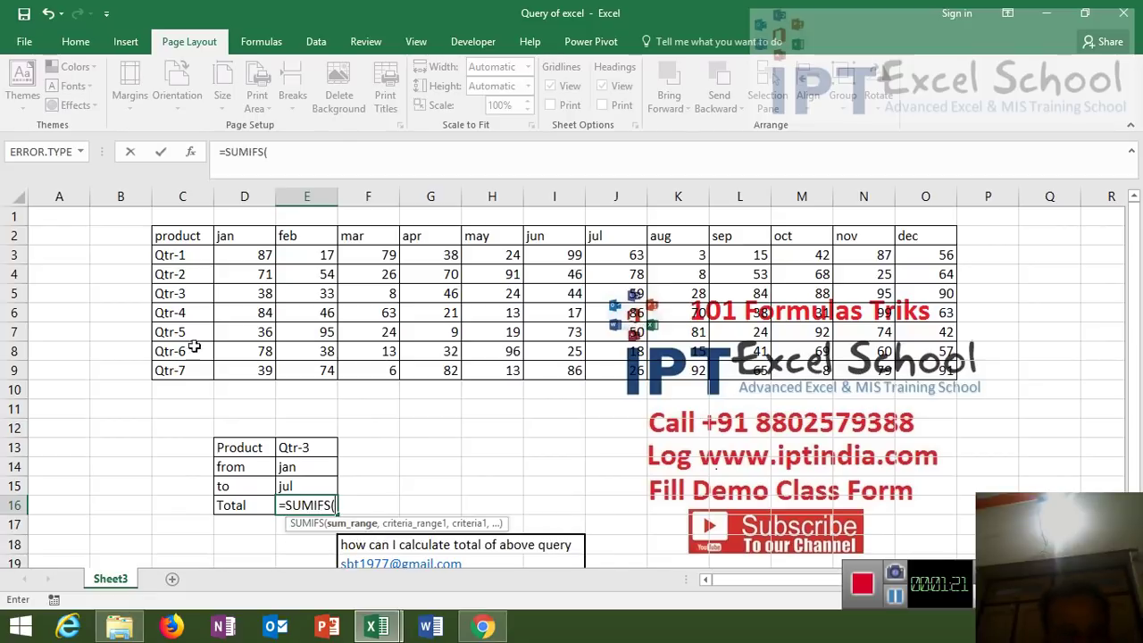
click(12, 255)
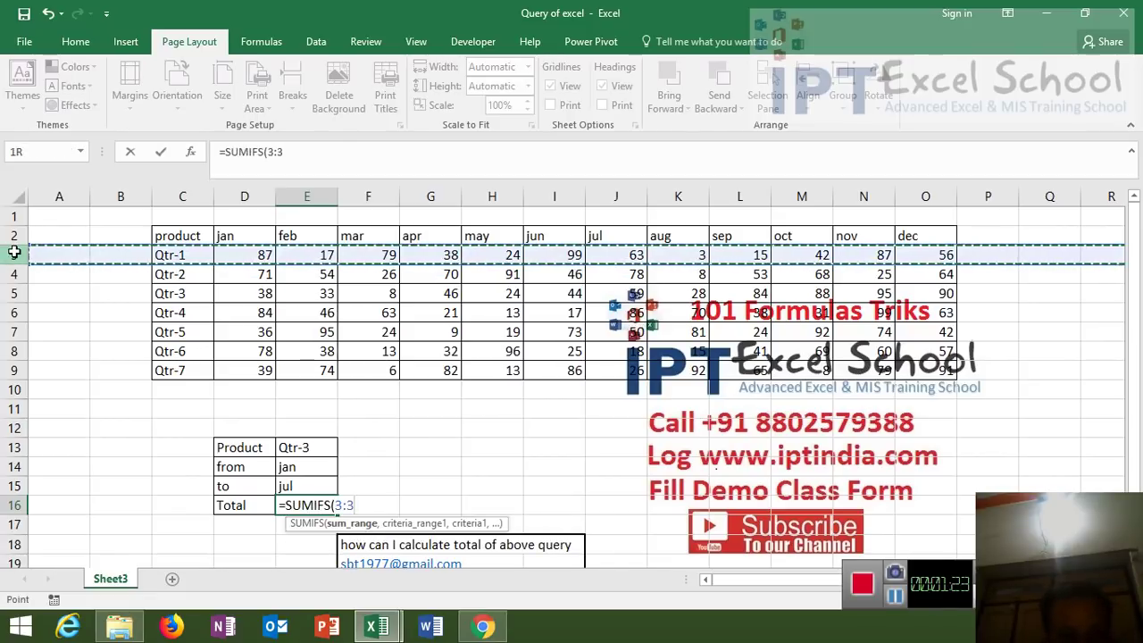
drag(17, 261, 31, 371)
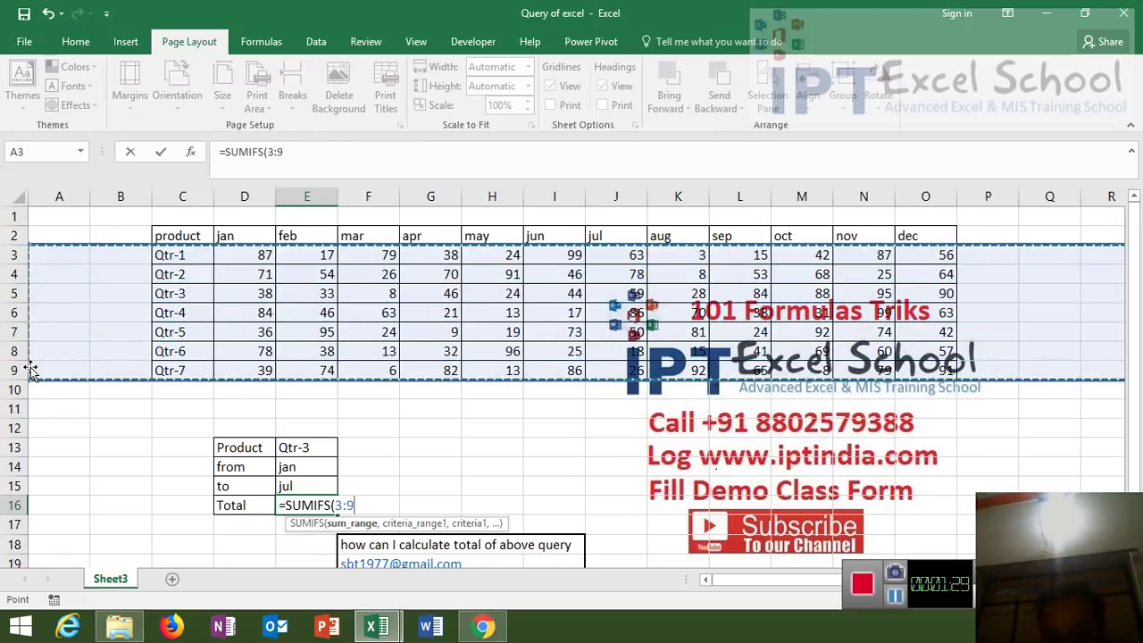
text(,)
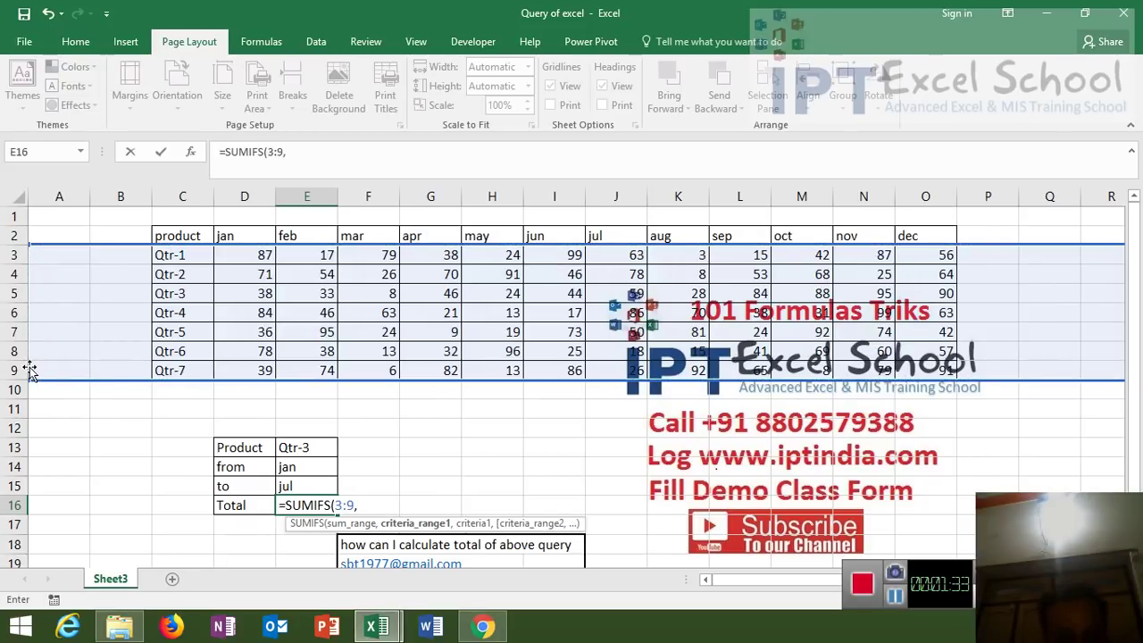
click(13, 235)
text(,)
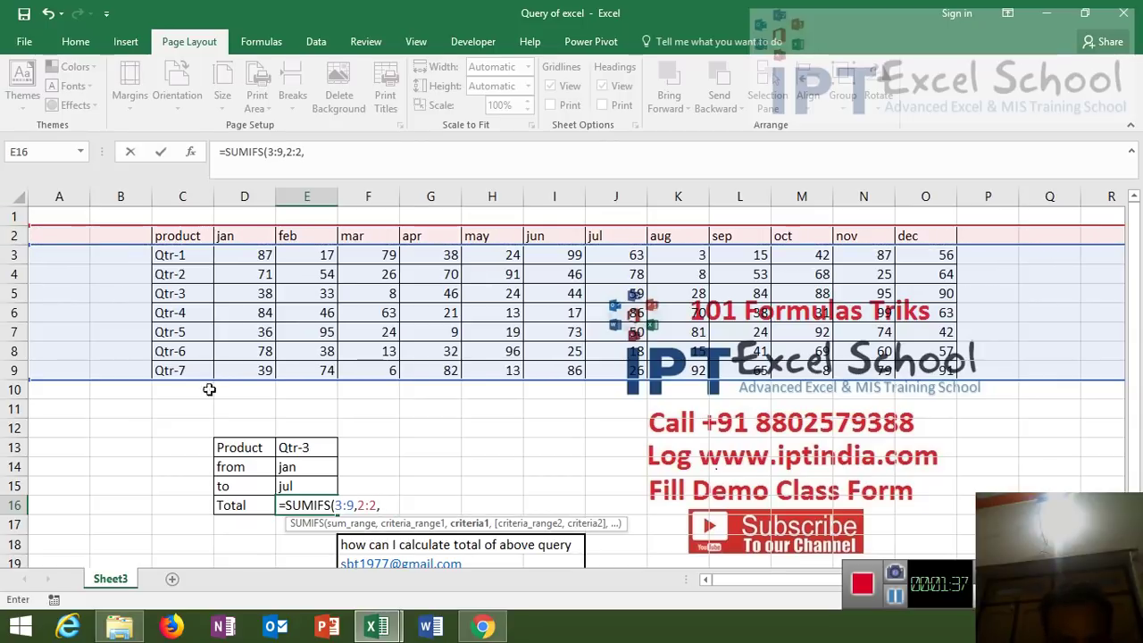
click(301, 448)
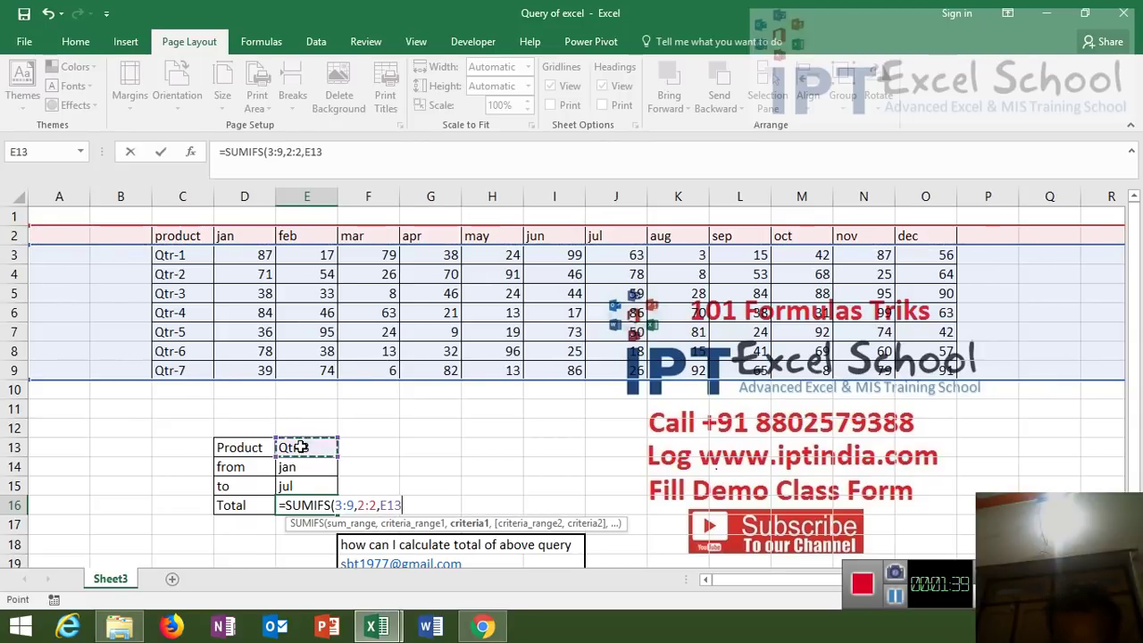
text(,)
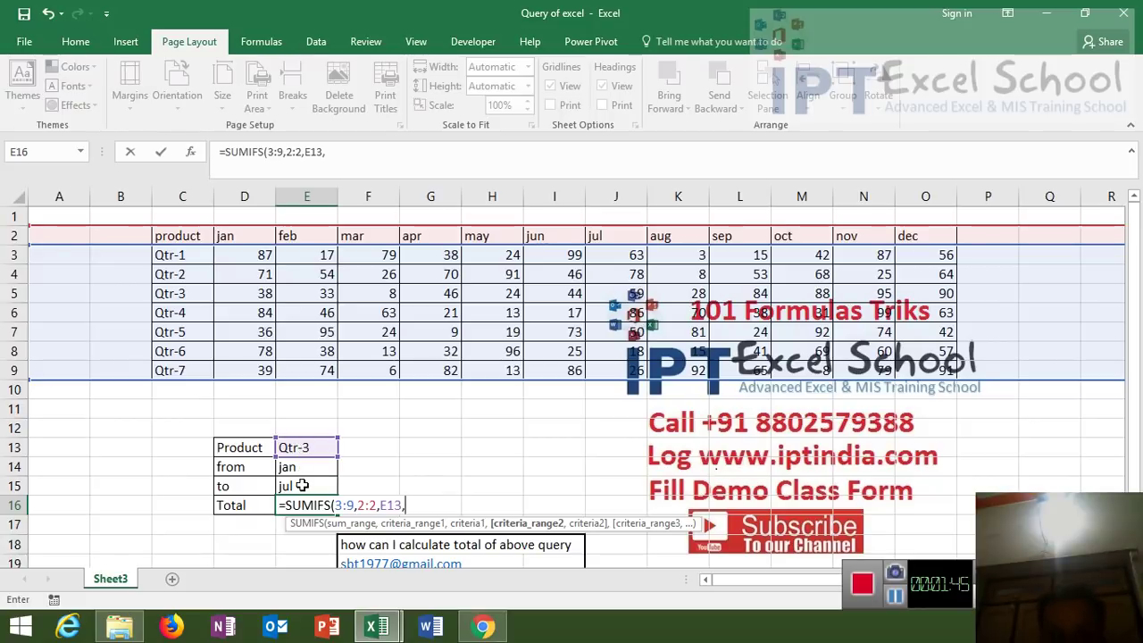
key(Escape)
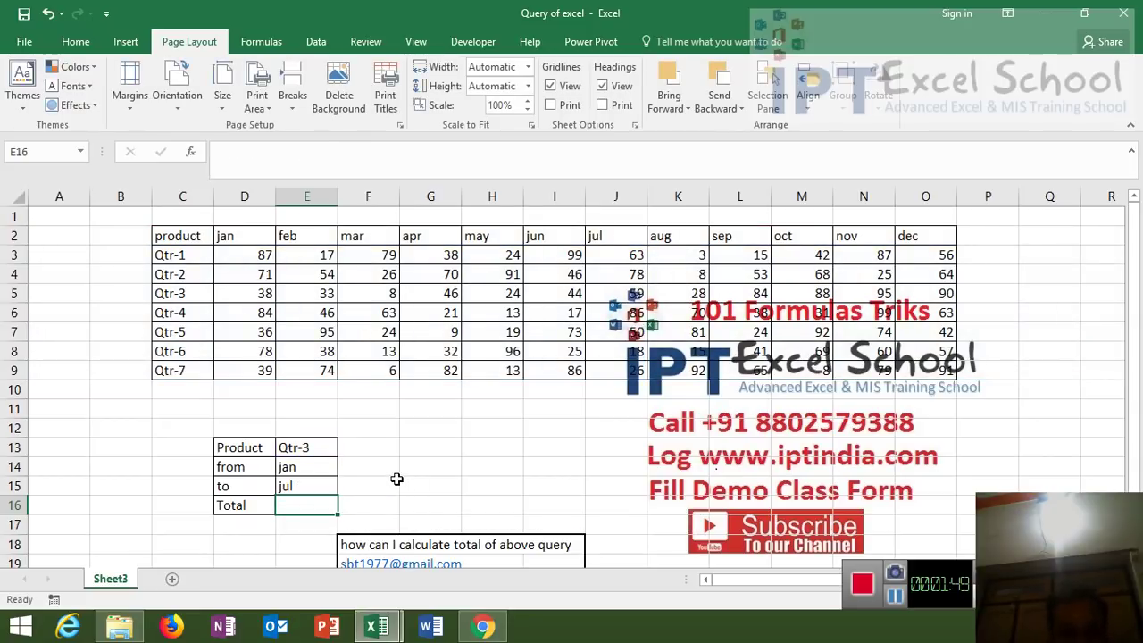
Enter =MATCH(E13,C2:C9,0) in F13, returning 4 for Qtr-3
click(371, 448)
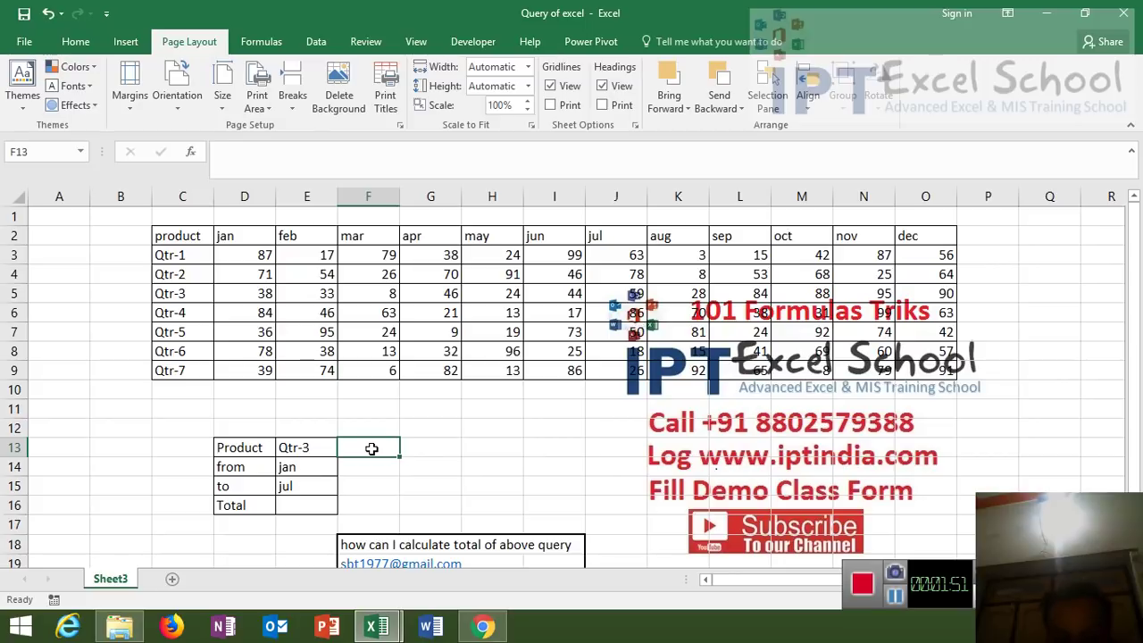
text(=)
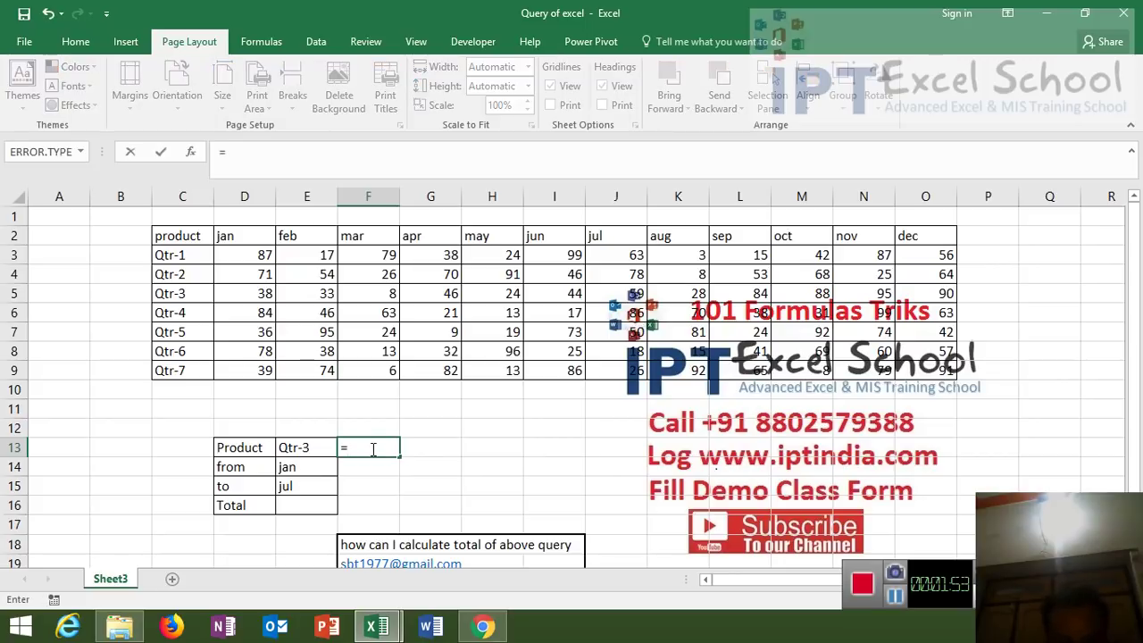
text(mat)
key(Tab)
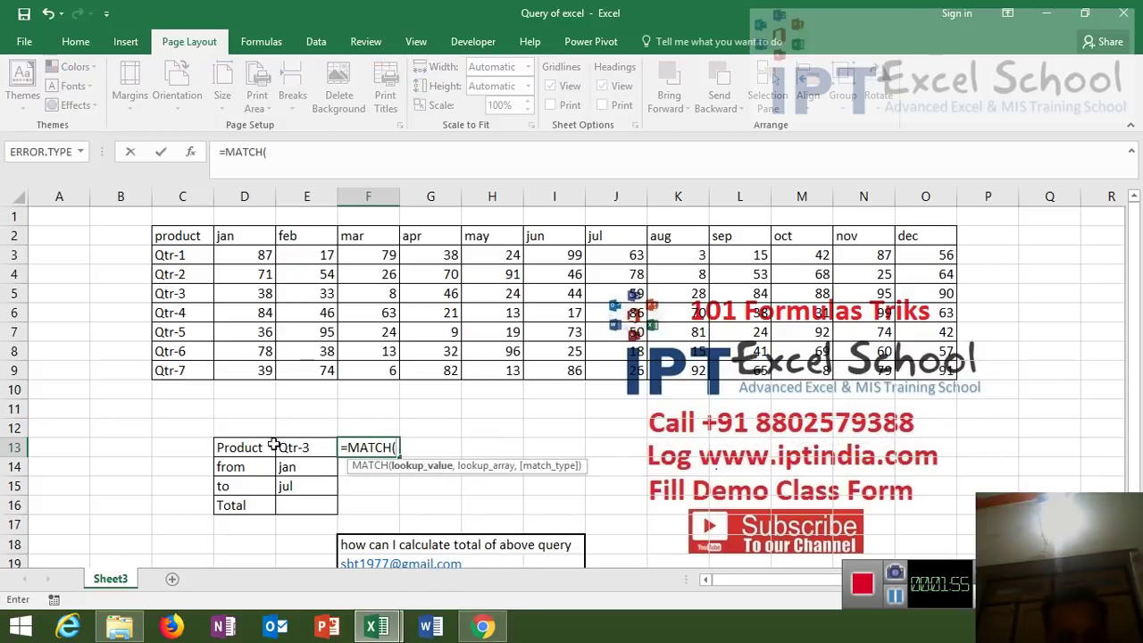
click(291, 447)
text(,)
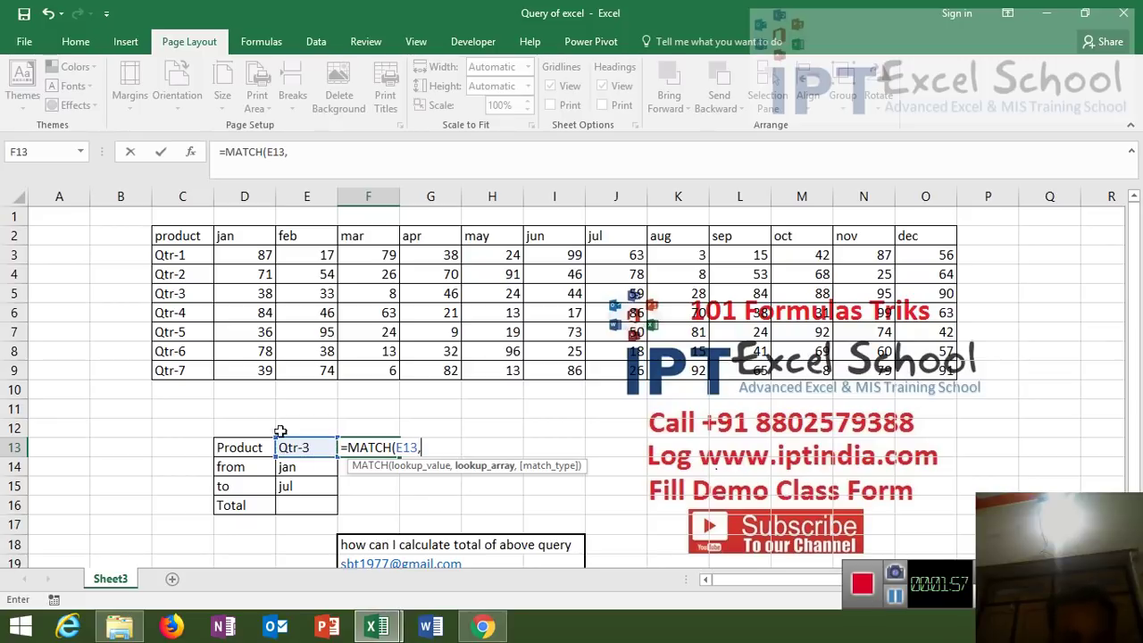
drag(192, 370, 189, 239)
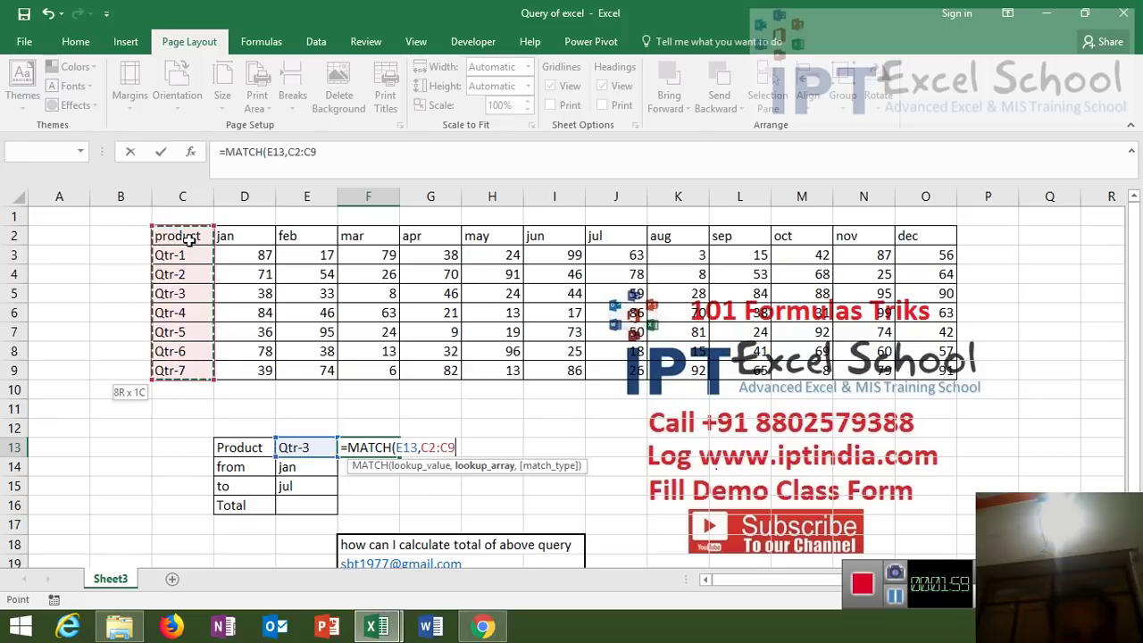
text(,)
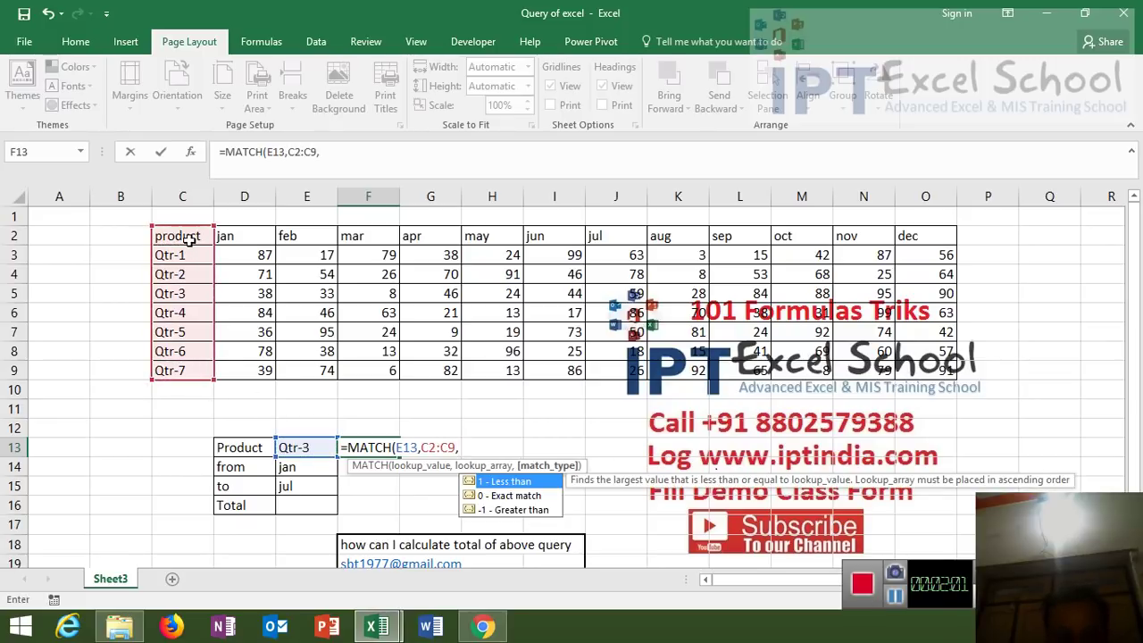
key(Down)
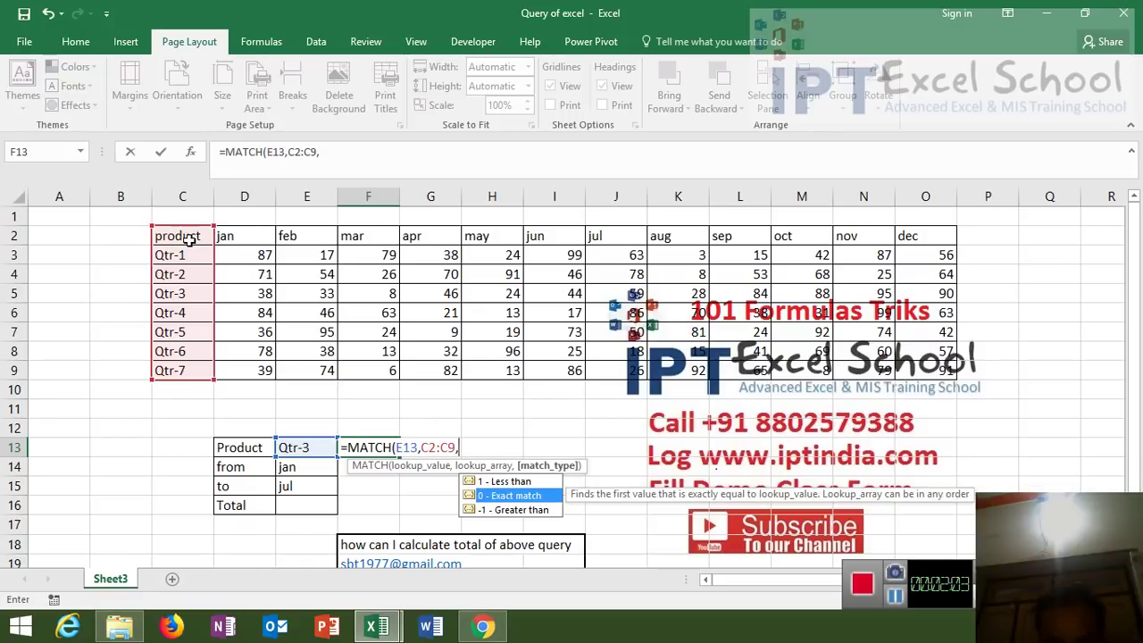
text(0)
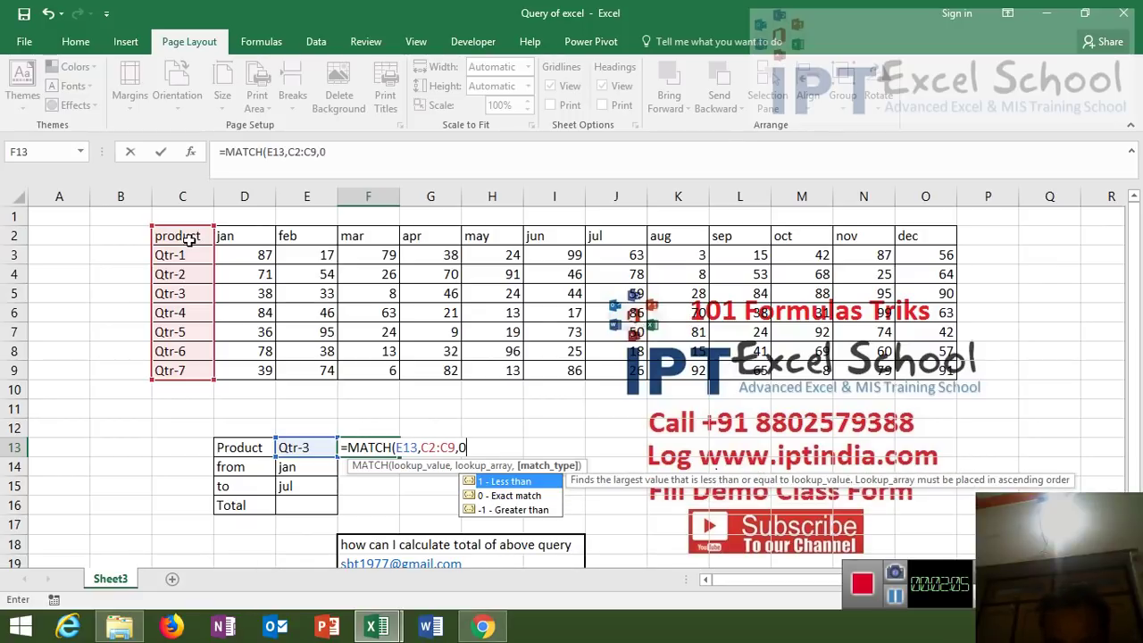
text())
key(Return)
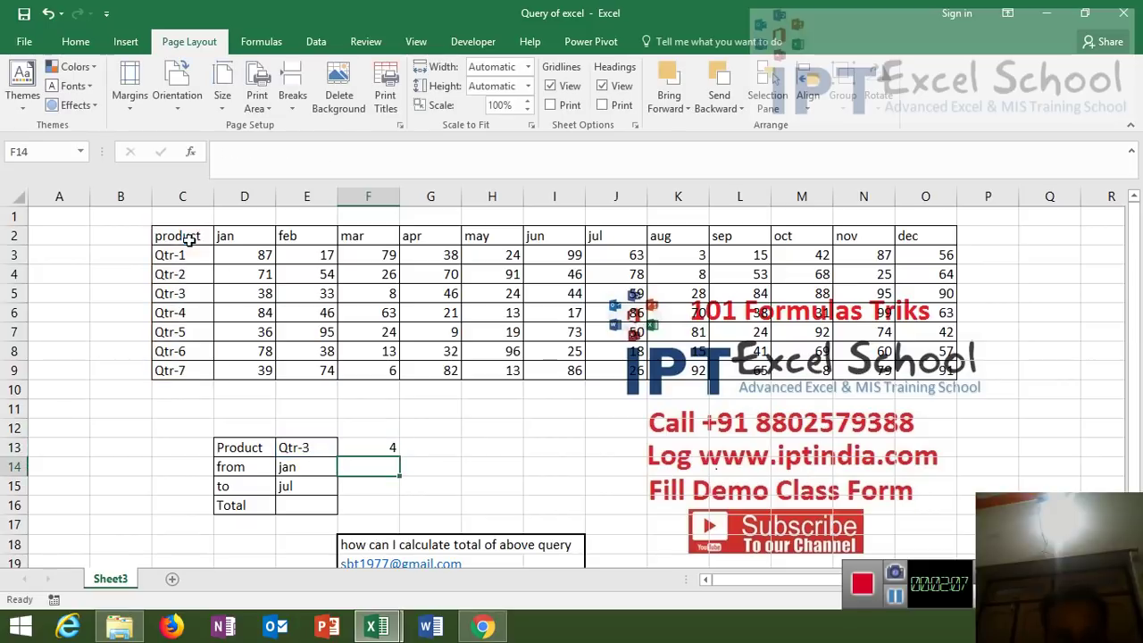
Compare F13 with Qtr-3's position, then widen its lookup range to C1:C9 so it returns 5
click(384, 445)
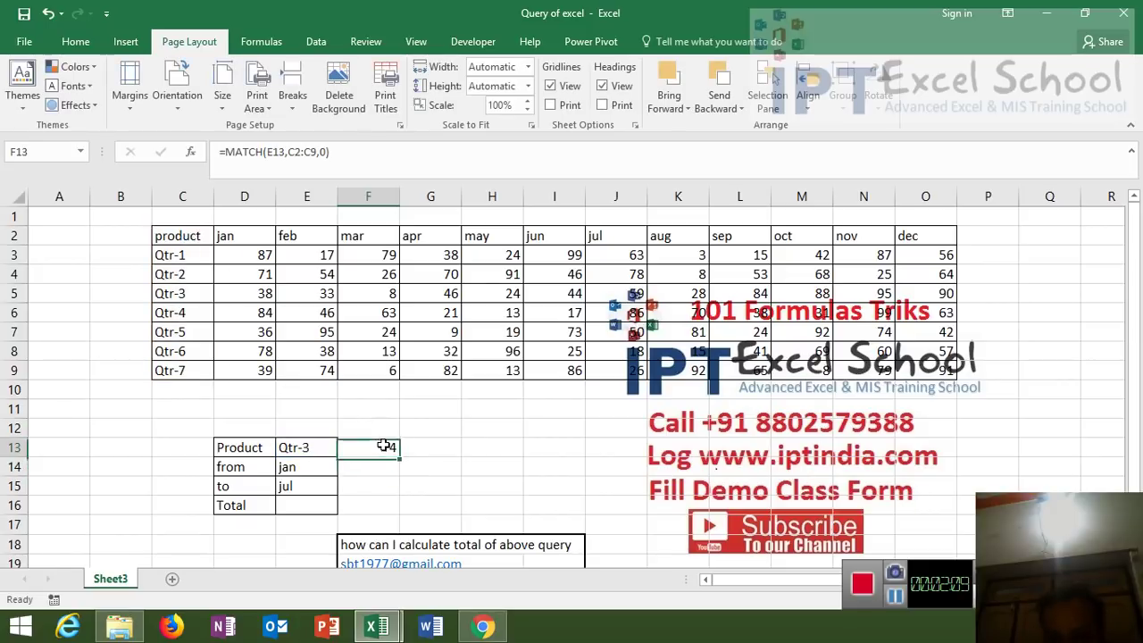
click(290, 447)
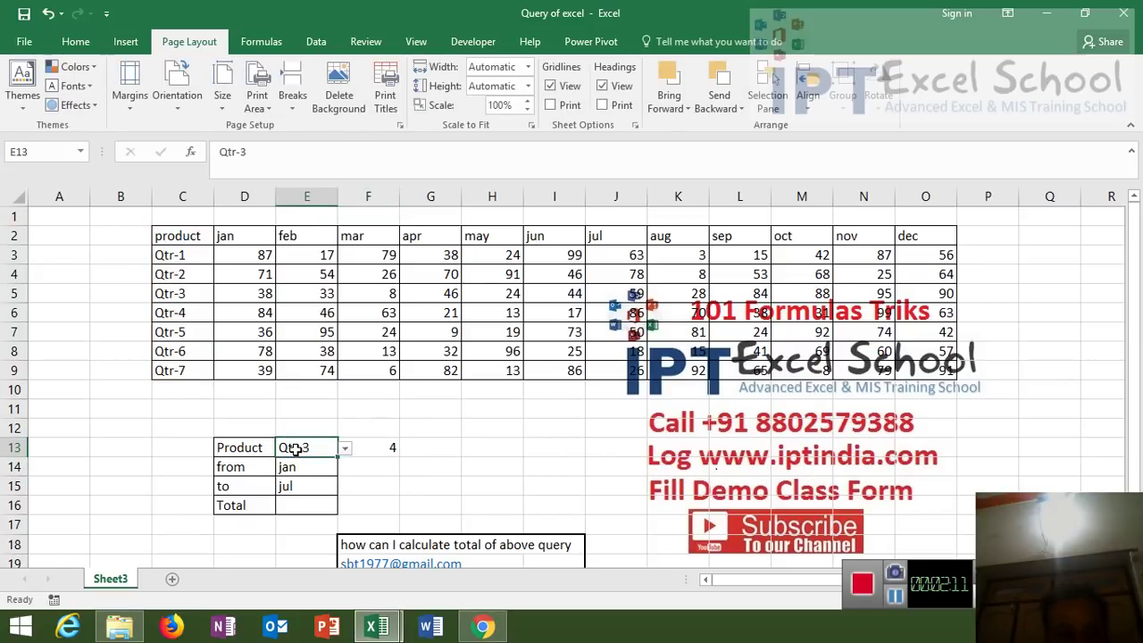
click(185, 296)
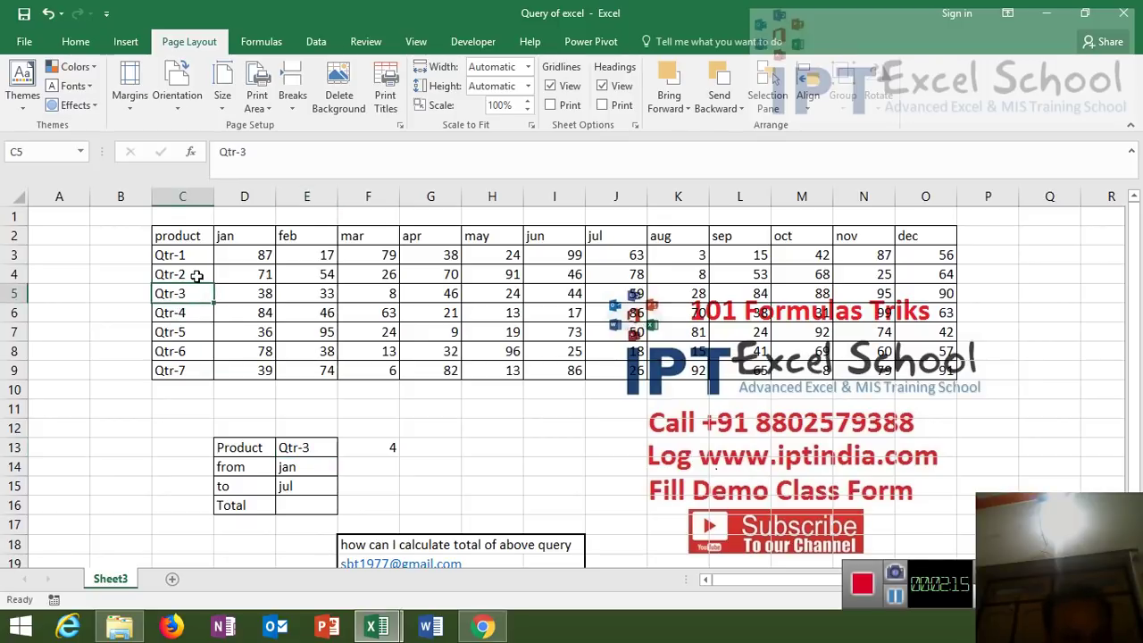
double_click(386, 447)
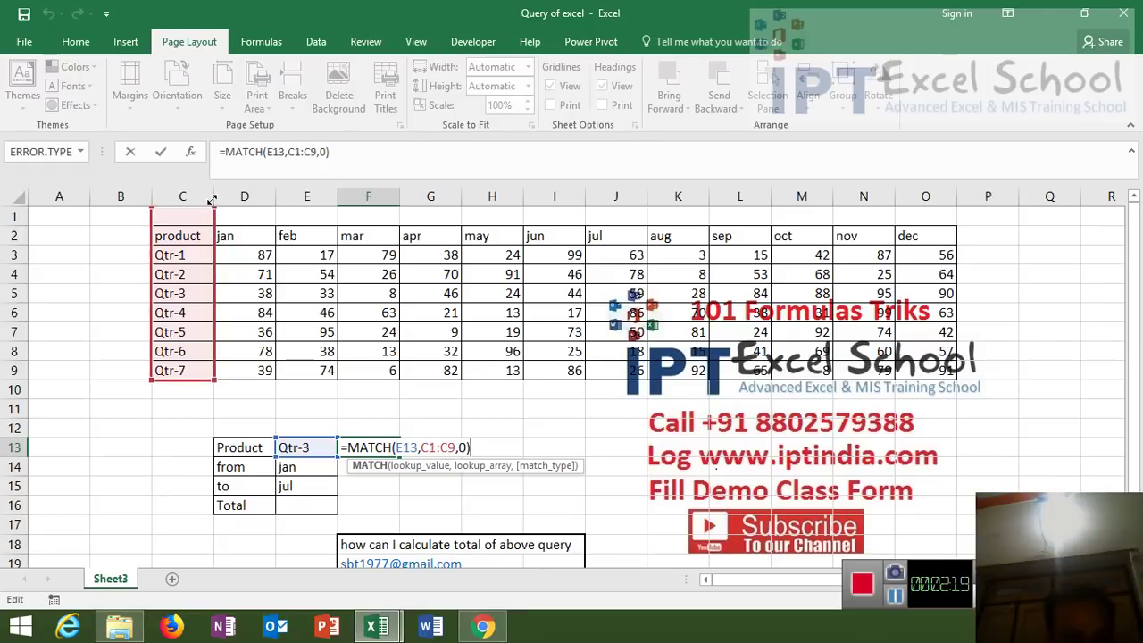
drag(214, 227, 212, 197)
key(Return)
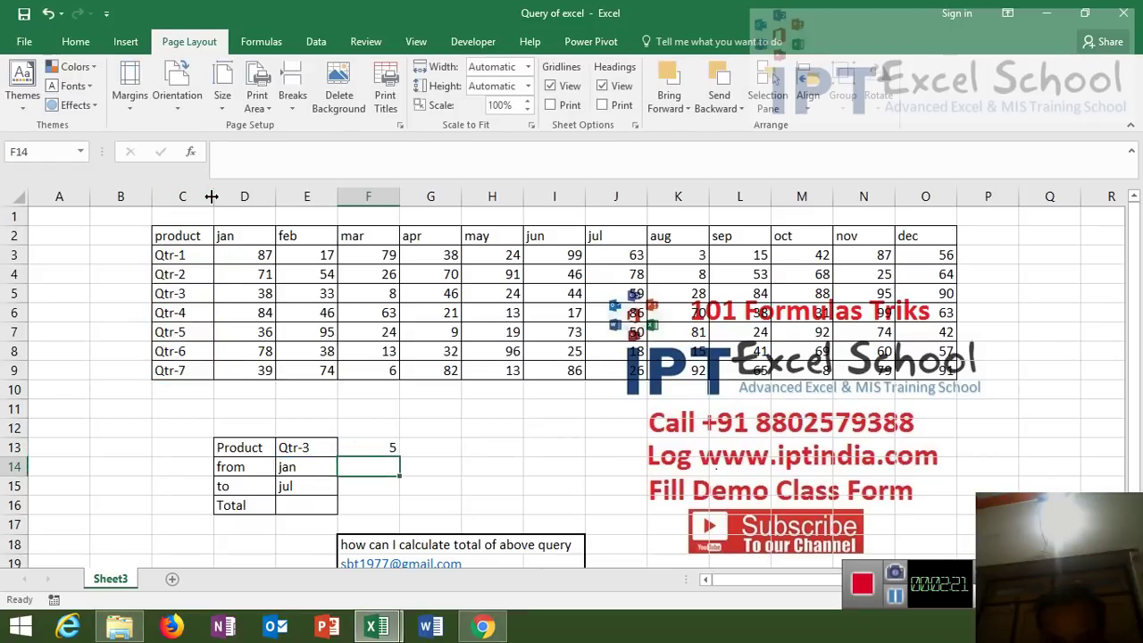
key(Up)
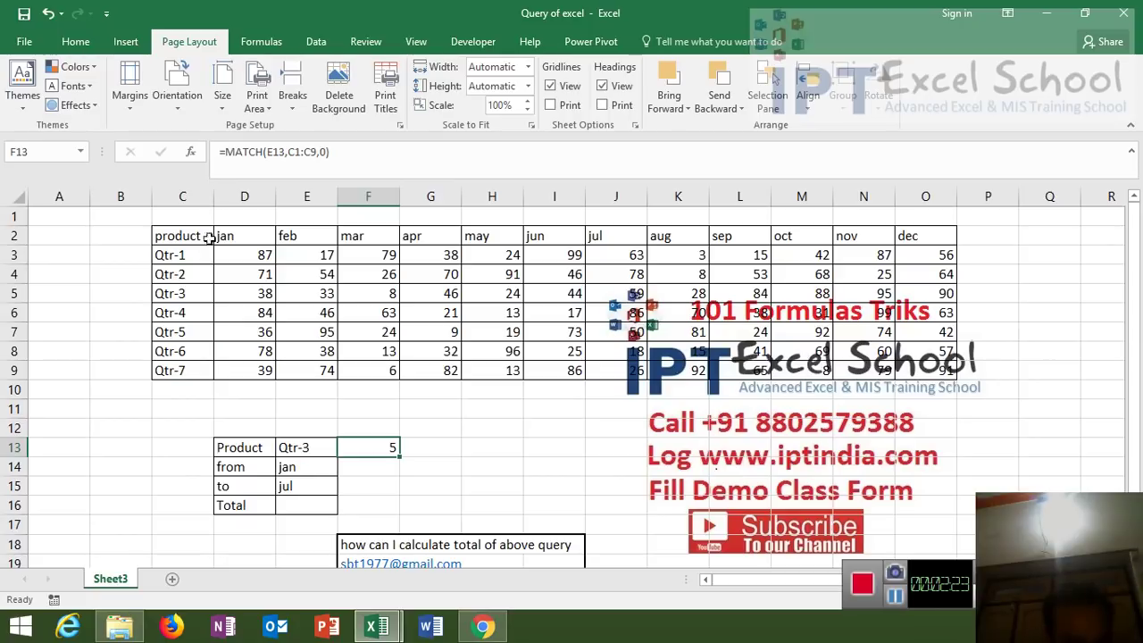
click(366, 466)
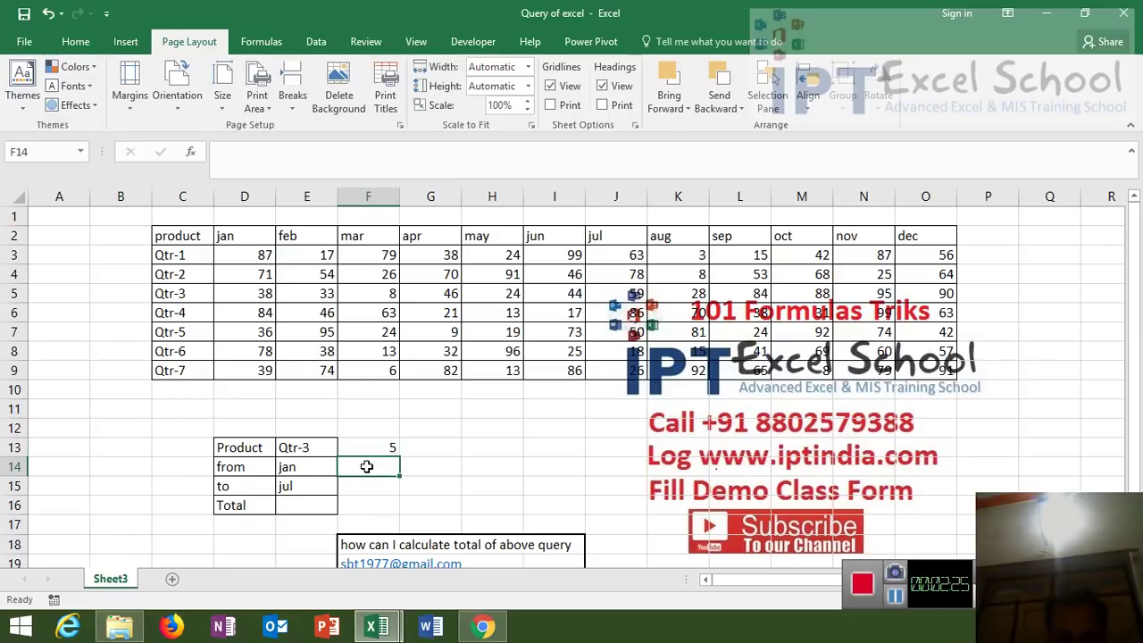
Discard the mistyped entry in F14 and restore F13's lookup range to C2:C9, returning 4
text(=fa)
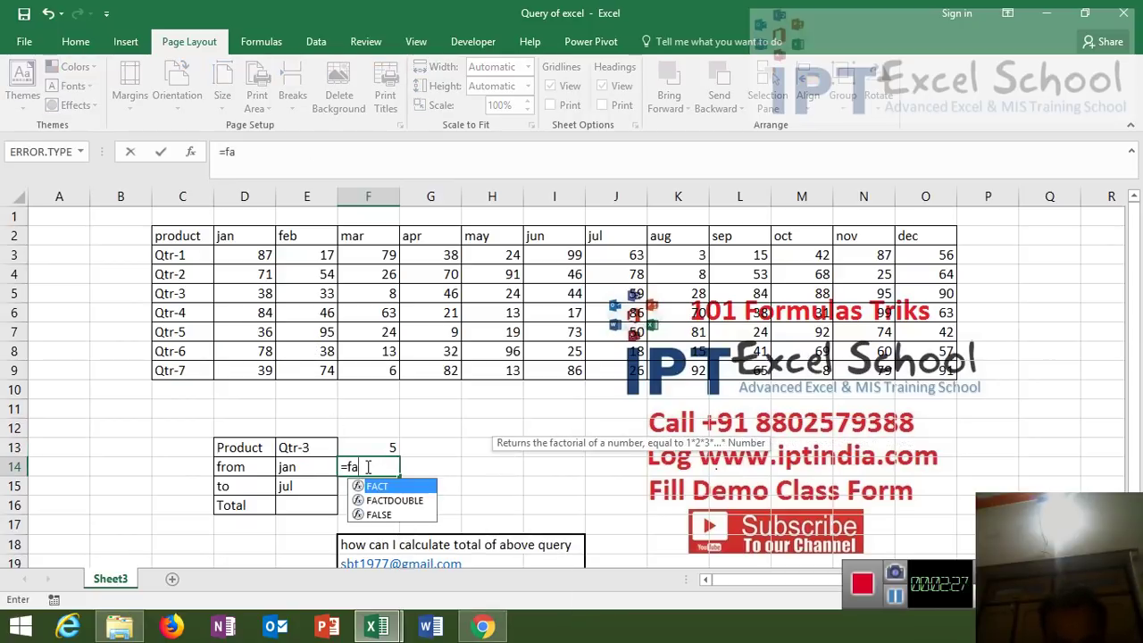
key(BackSpace)
key(BackSpace)
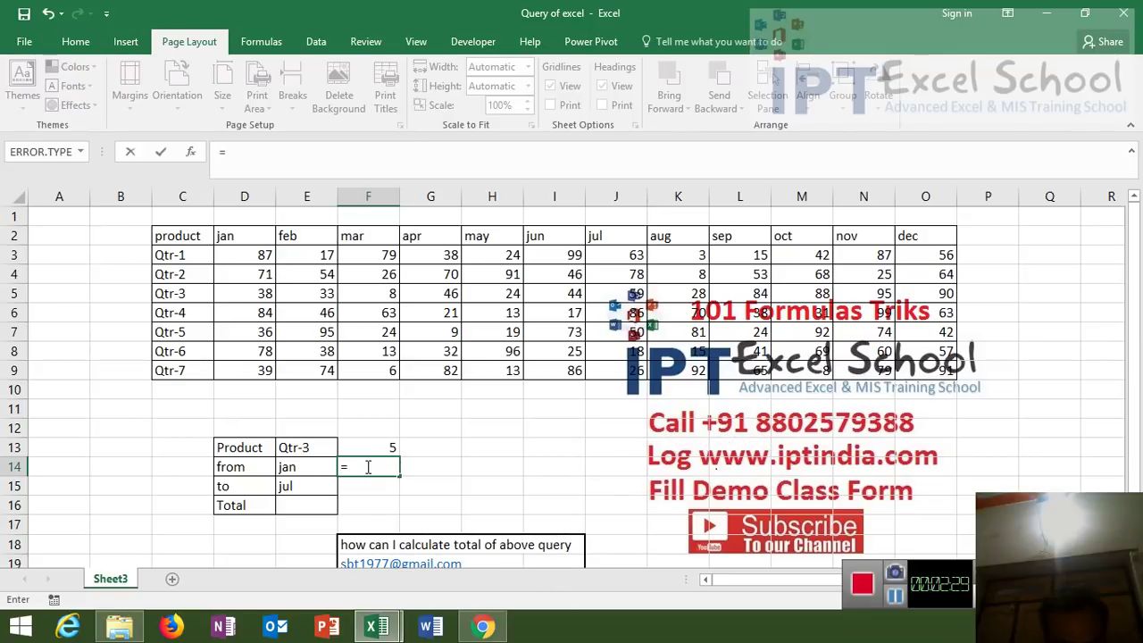
key(Escape)
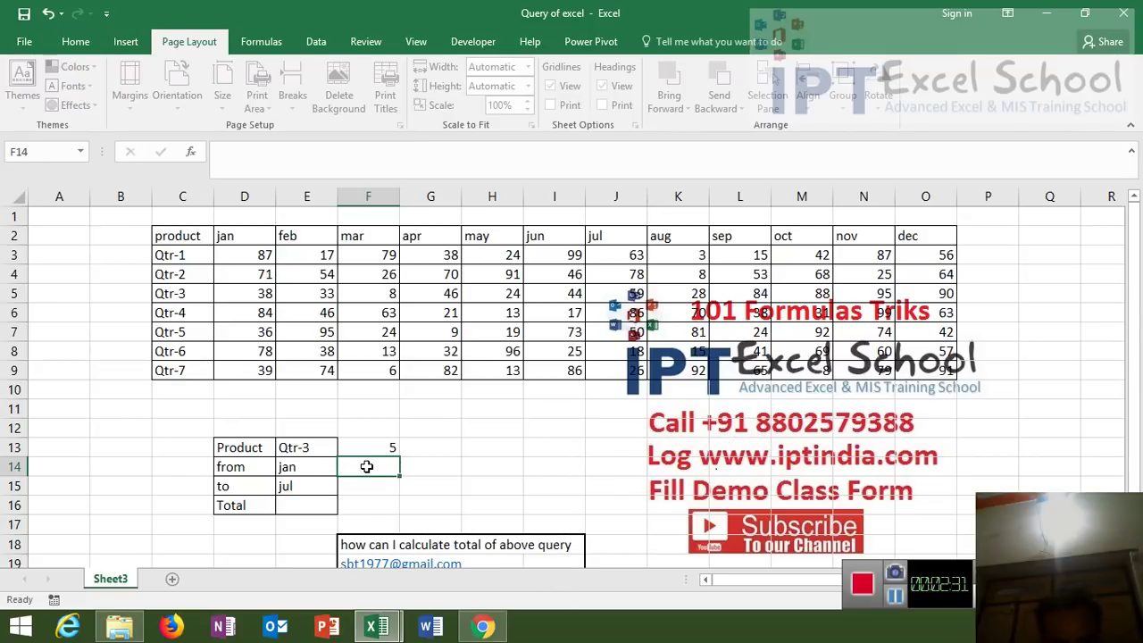
click(378, 450)
double_click(379, 450)
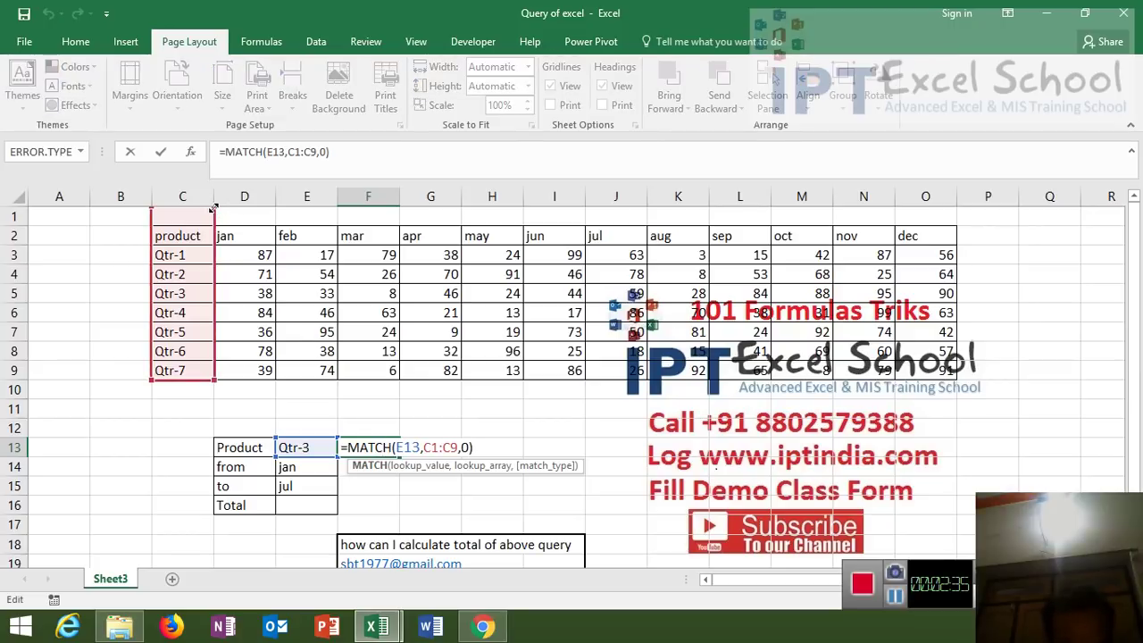
drag(214, 214, 214, 227)
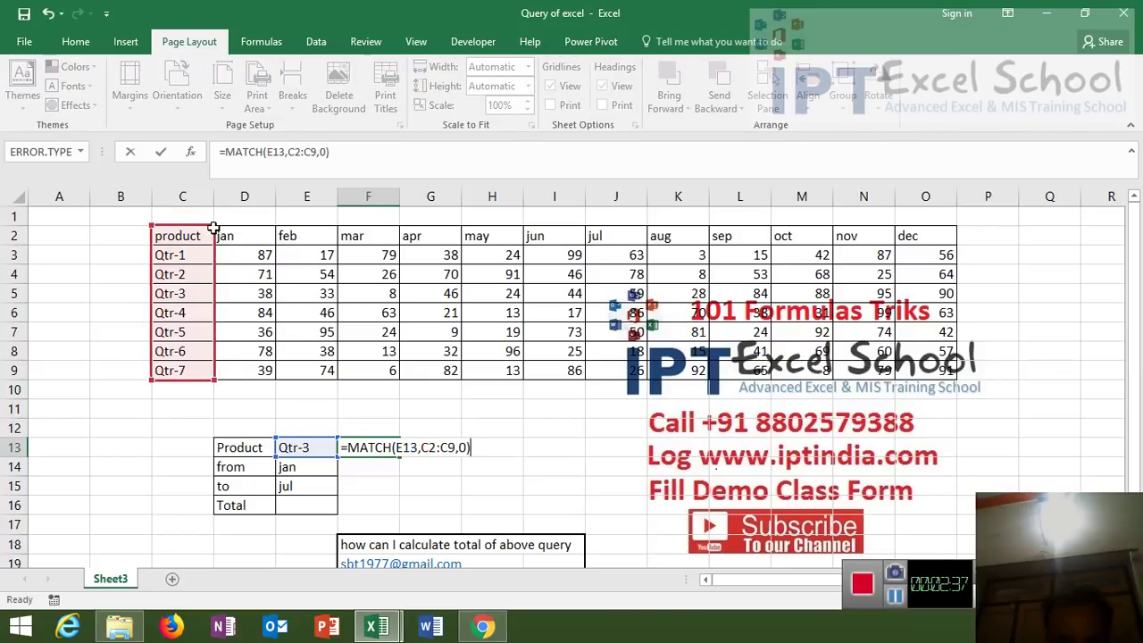
key(Return)
Enter =MATCH(E14,C2:O2,0) in F14, returning 2 for jan
text(=ma)
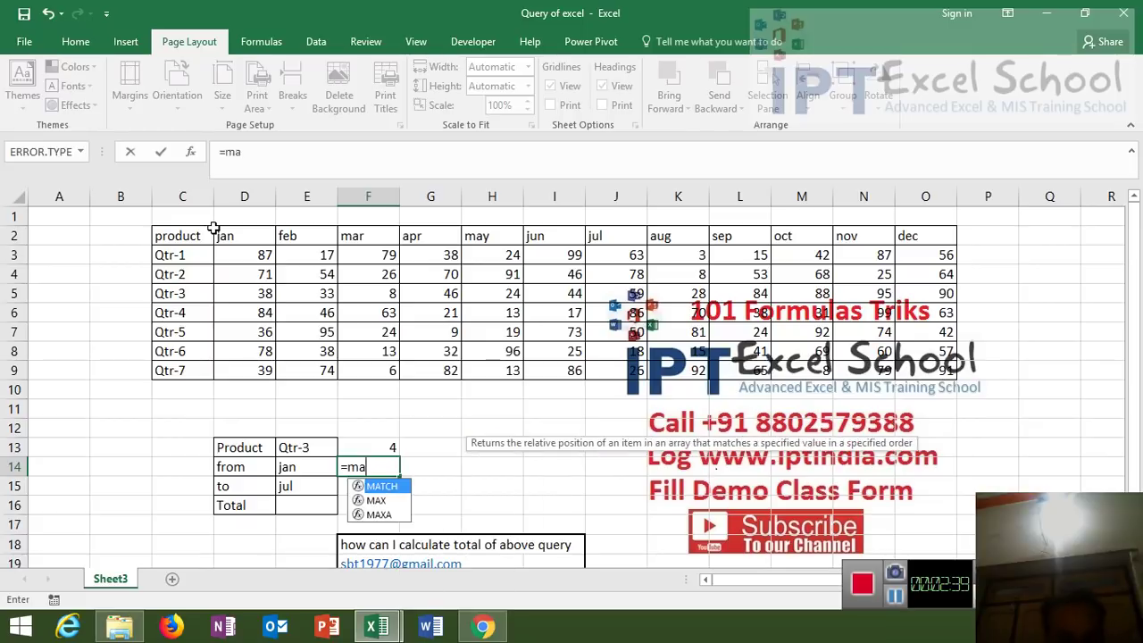
text(t)
key(Tab)
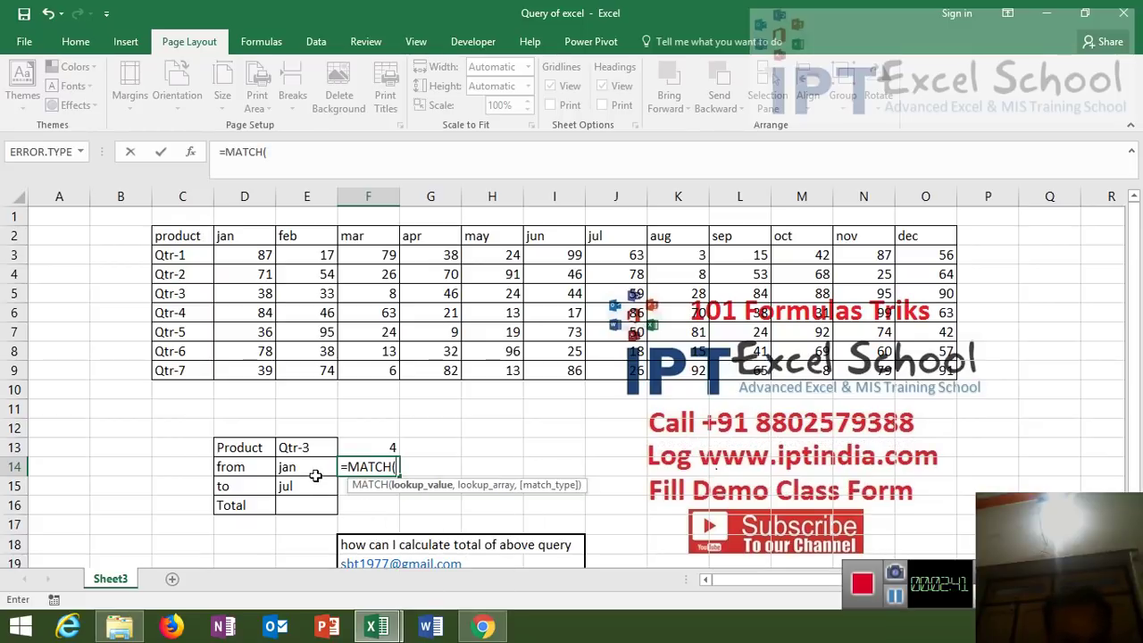
click(311, 467)
text(,)
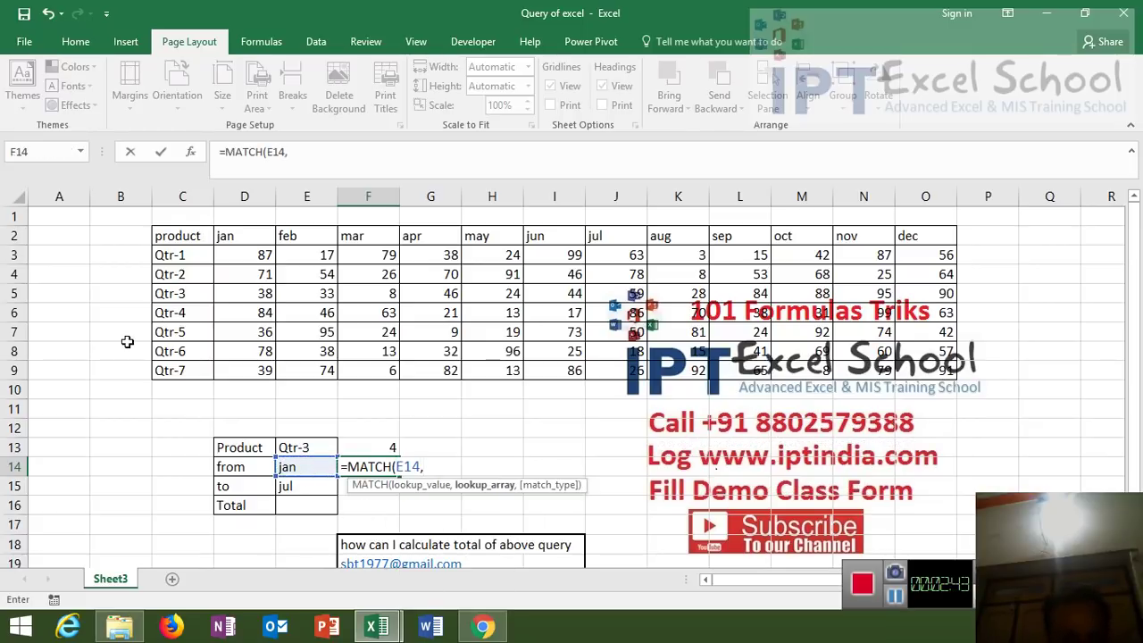
click(13, 235)
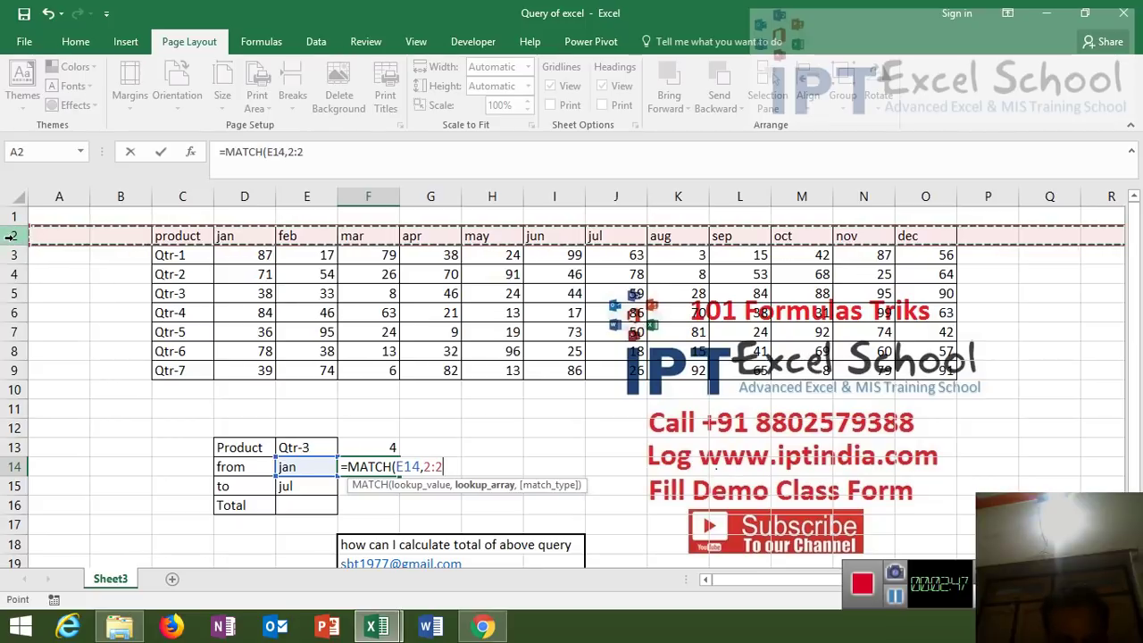
drag(176, 237, 259, 237)
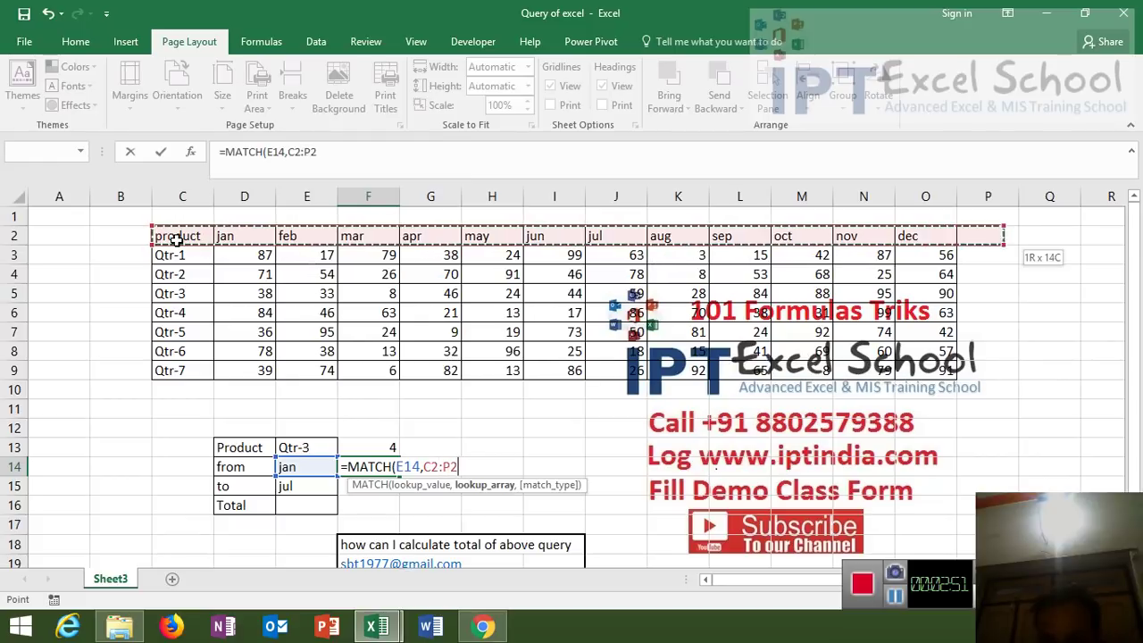
drag(268, 241, 1013, 239)
key(shift+Left)
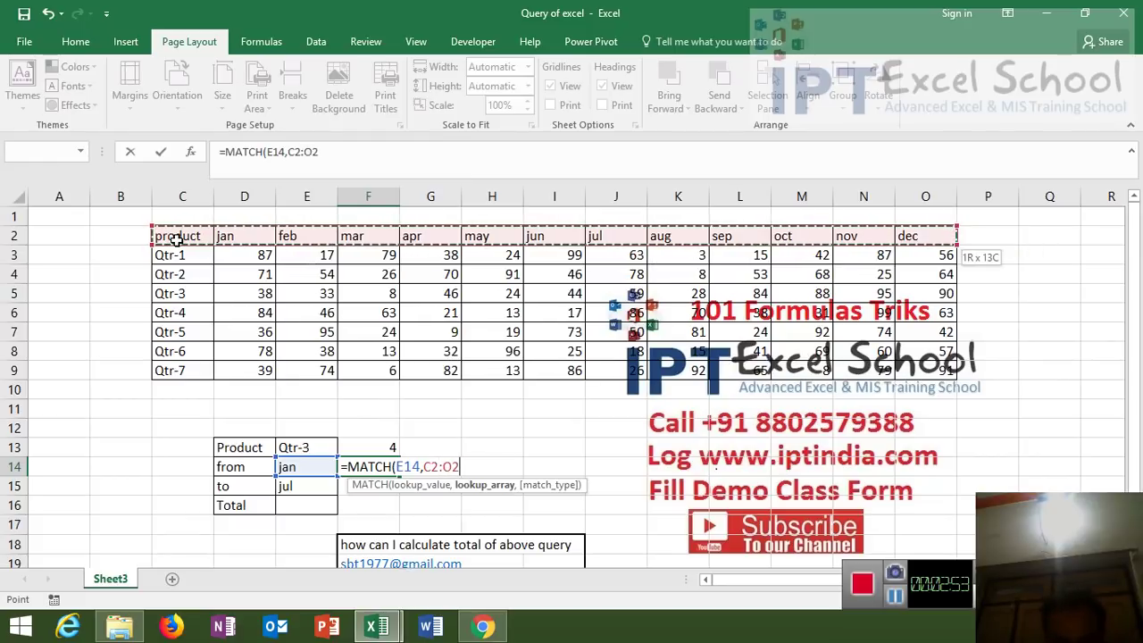
text(,)
text(0))
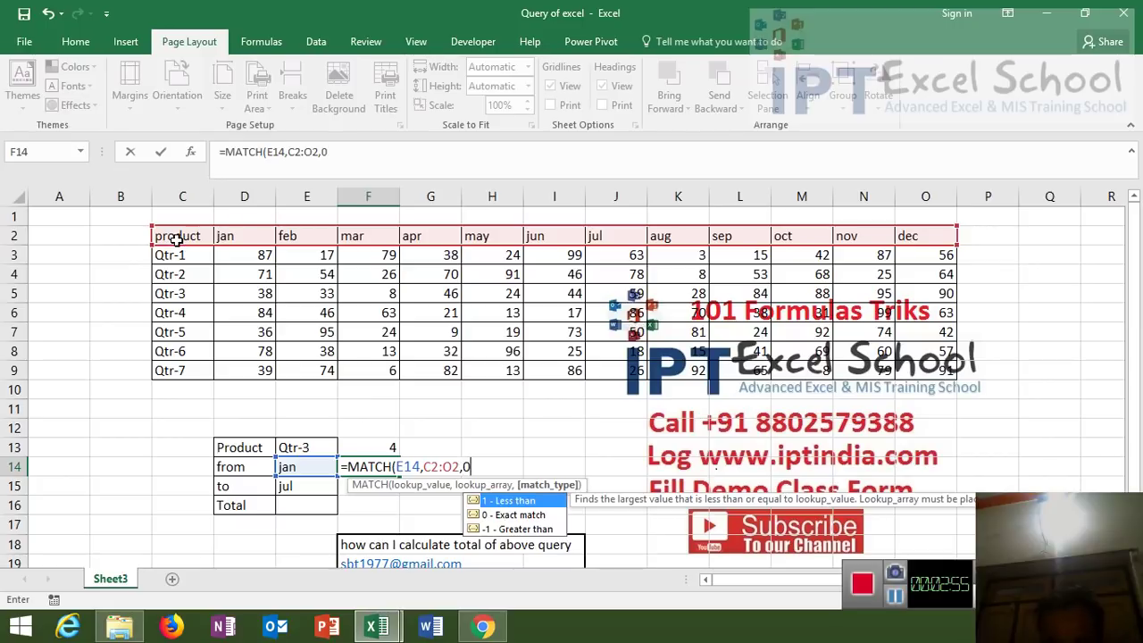
key(Return)
text(=)
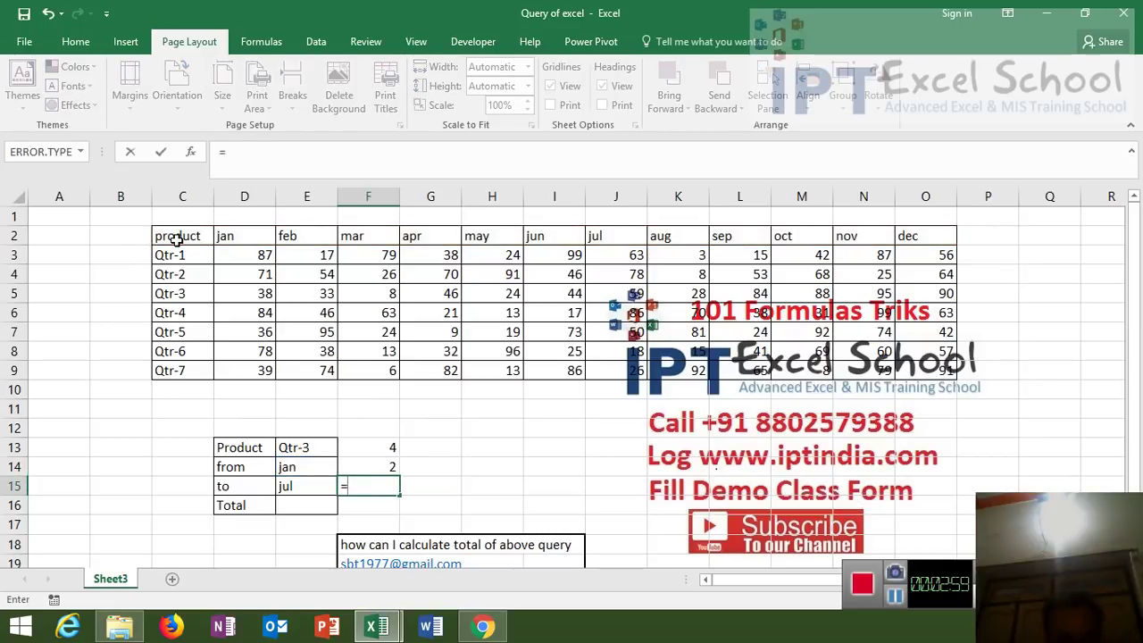
text(mat)
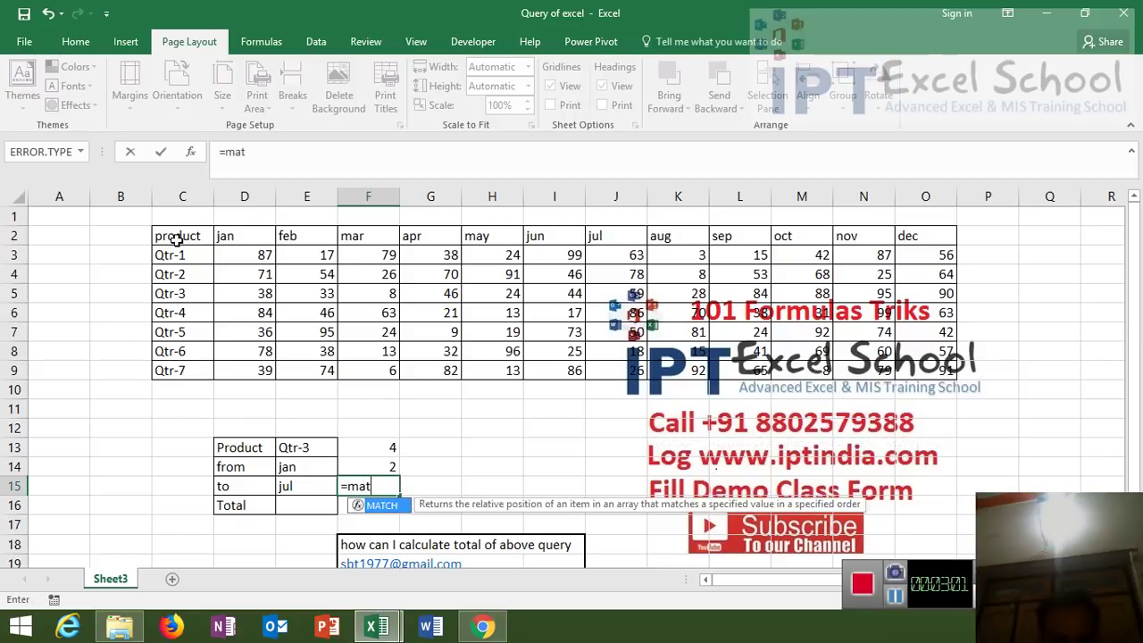
Complete =MATCH(E15,C2:O2,0) in F15, returning 8 for jul
key(Tab)
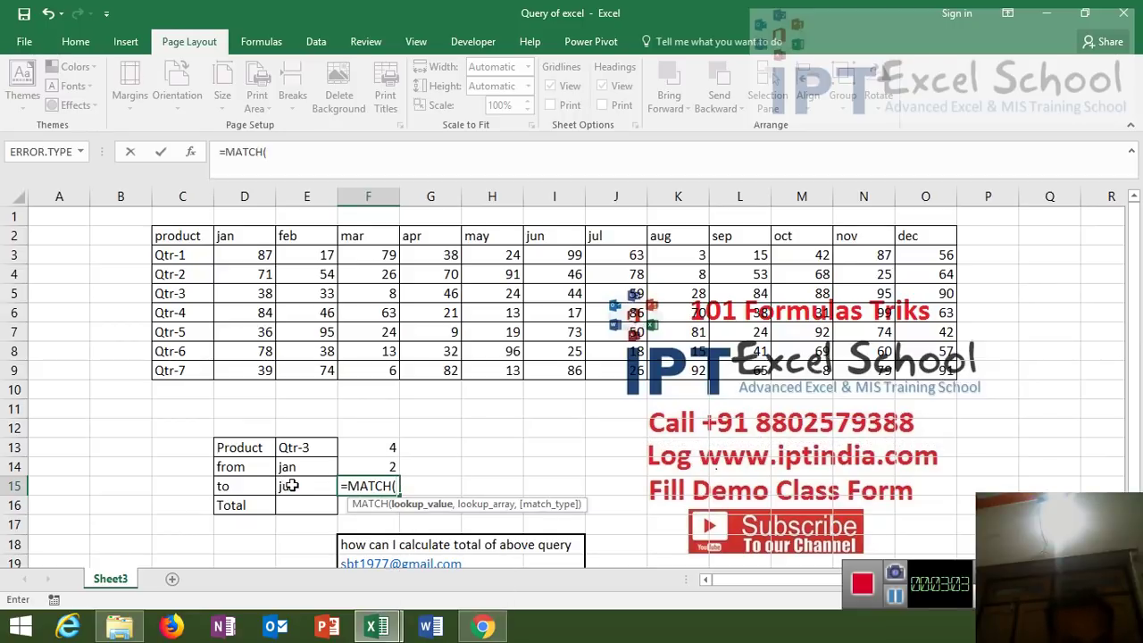
click(292, 484)
text(,)
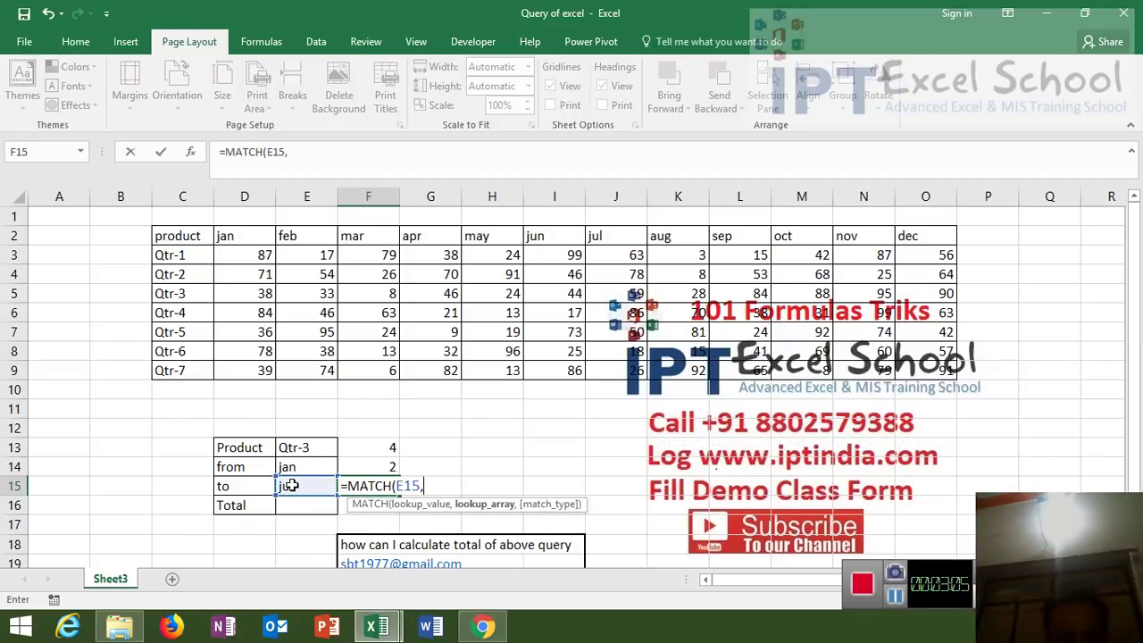
drag(197, 236, 933, 243)
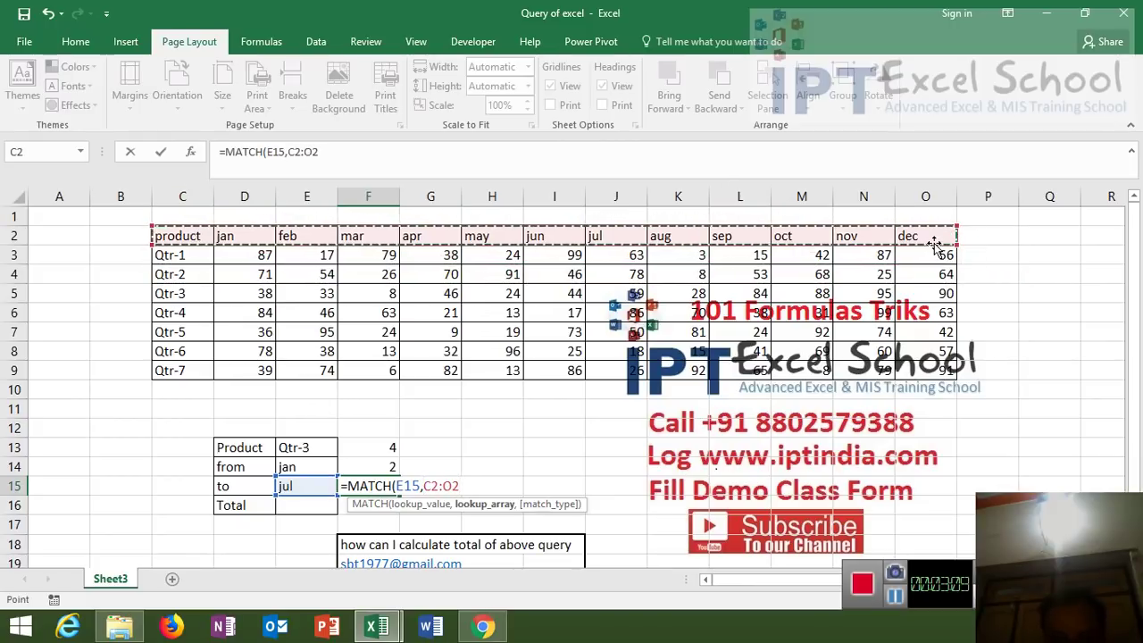
text(,0)
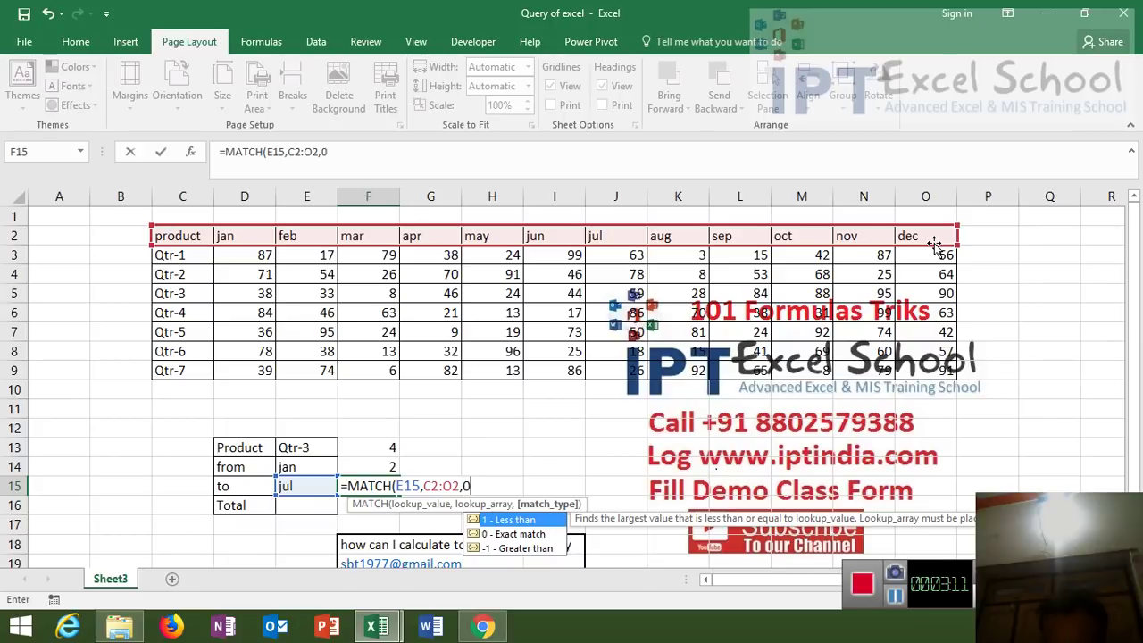
text())
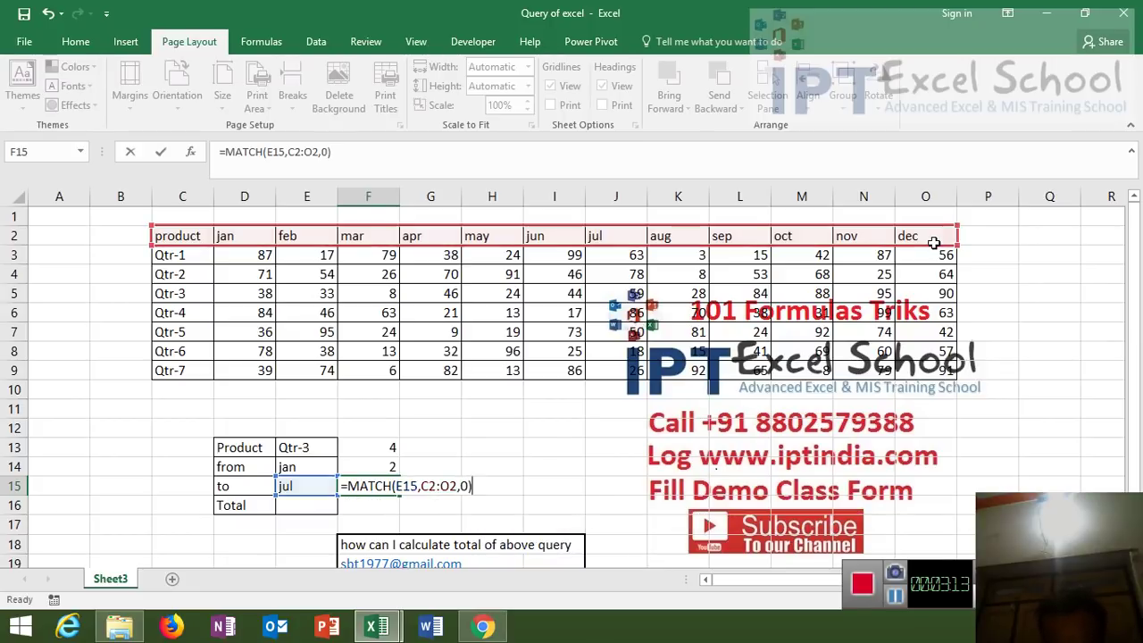
key(Return)
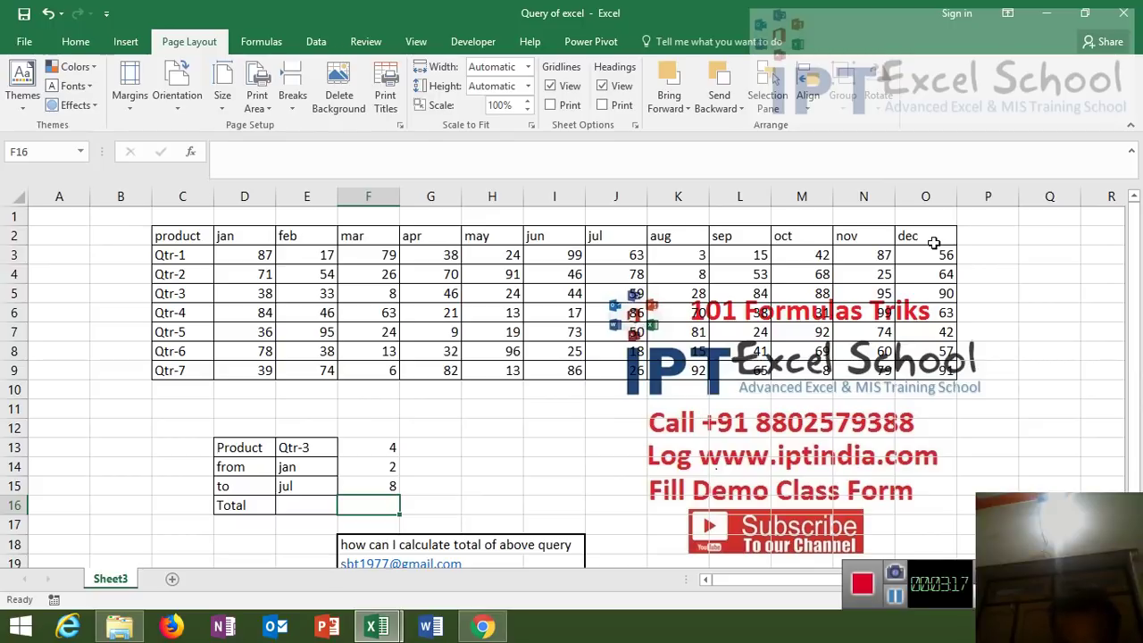
Cancel an OFFSET formula accidentally begun in F16 and move to E16
text(=o)
text(ff)
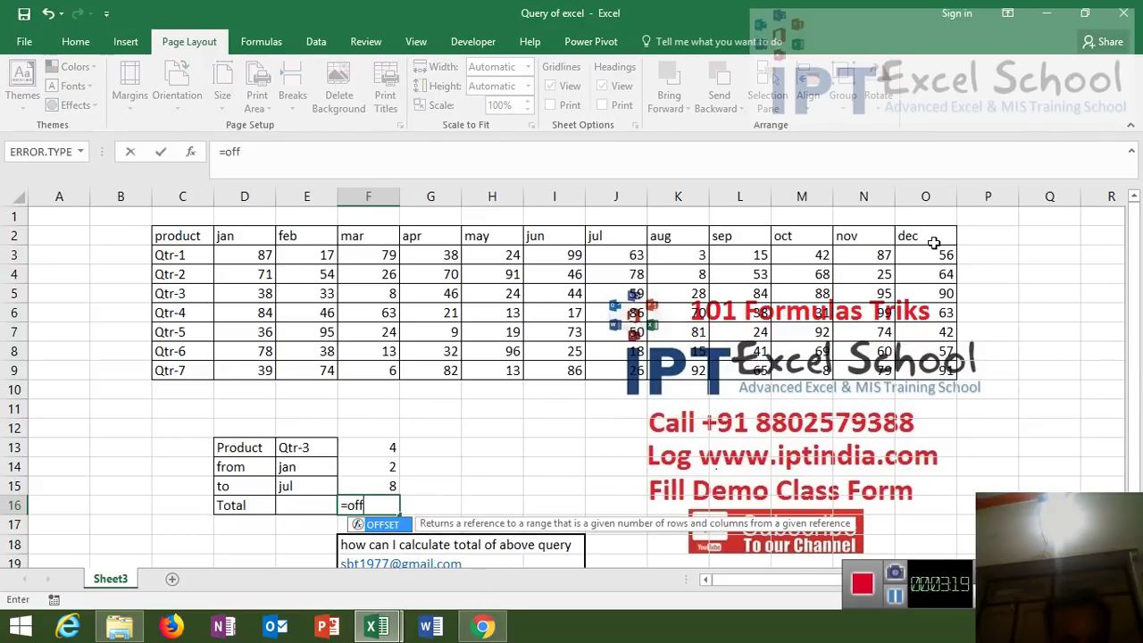
key(Tab)
key(Escape)
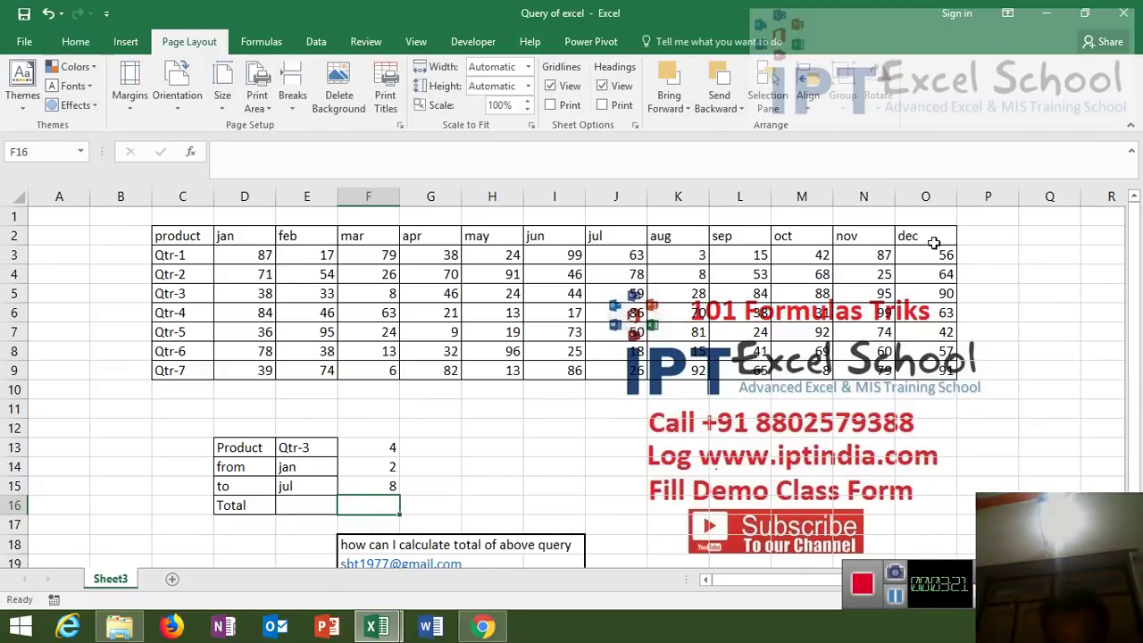
key(Left)
Begin =OFFSET(C2,F13,-3, in E16 without committing it
text(=)
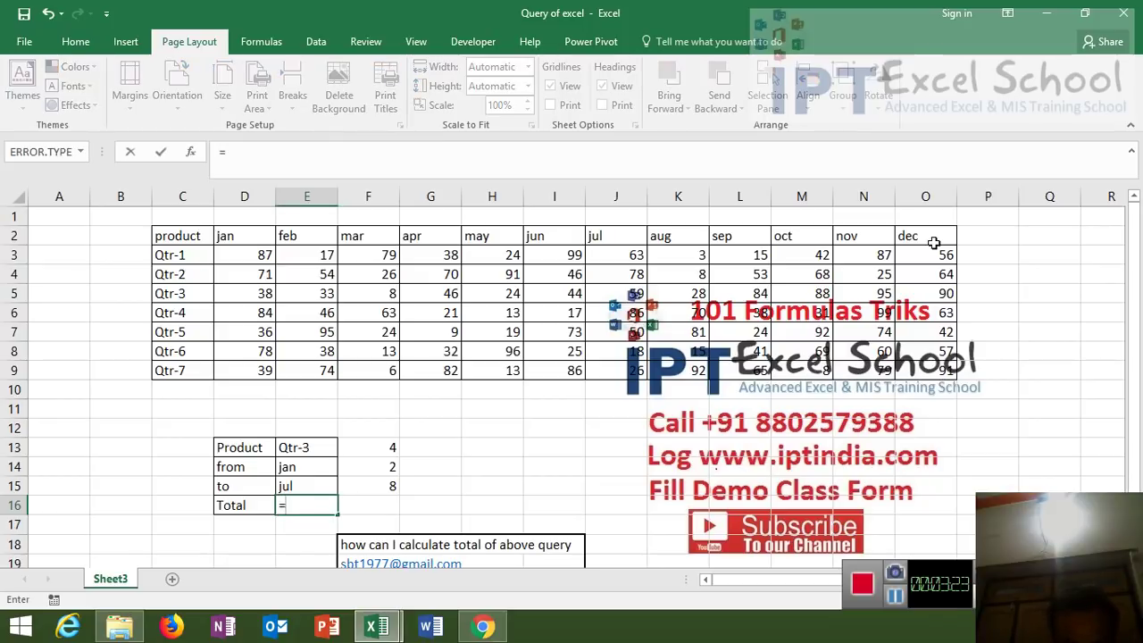
text(off)
key(Tab)
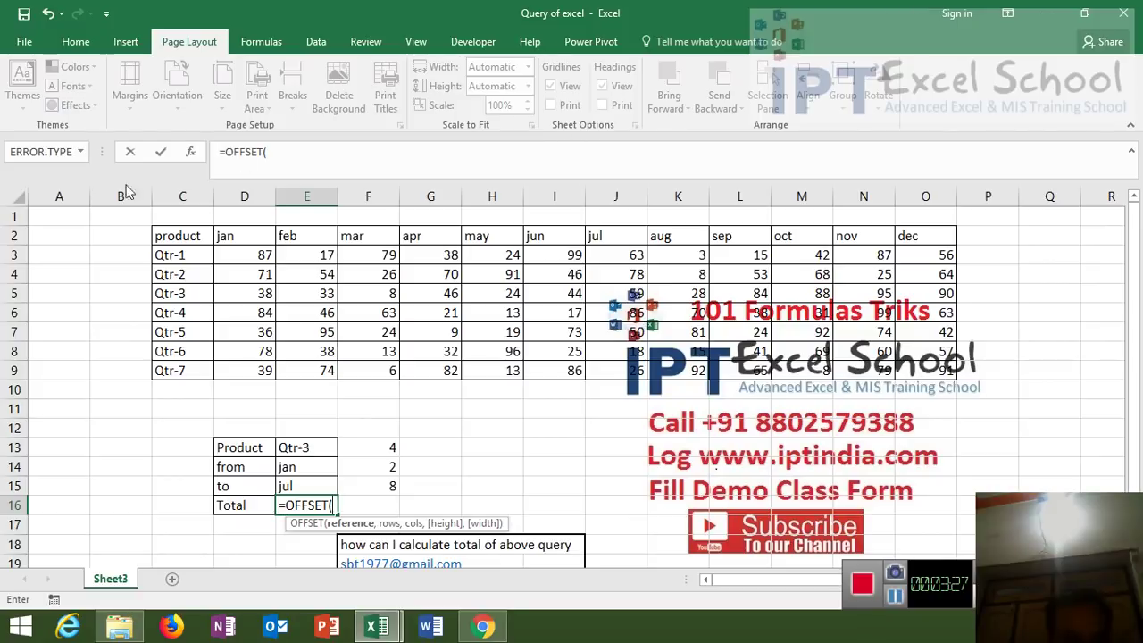
click(169, 236)
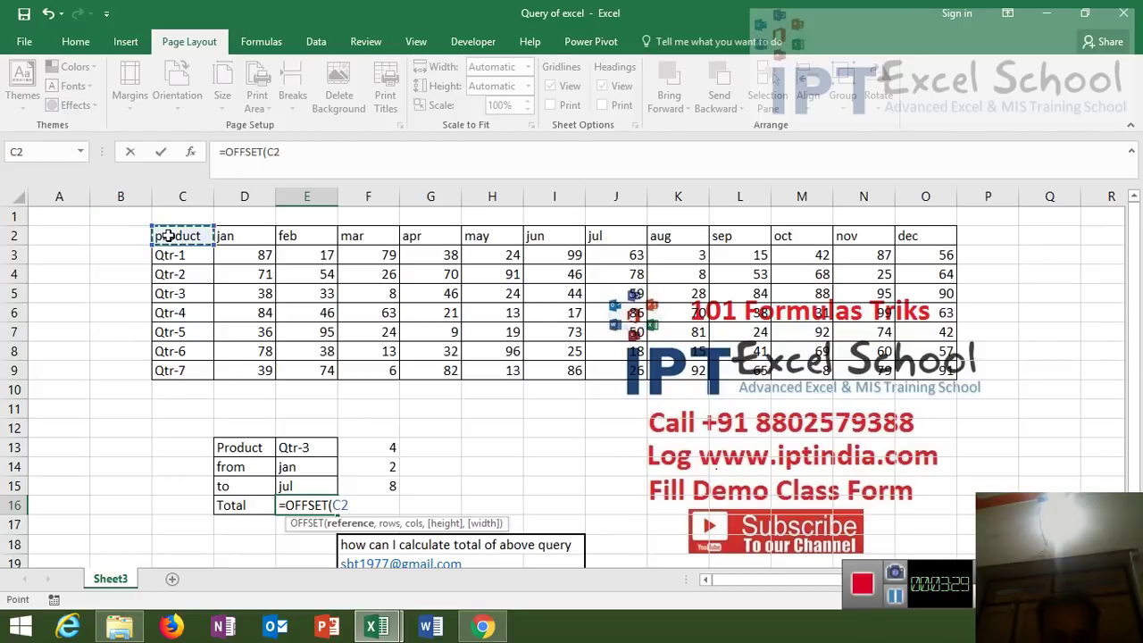
text(,)
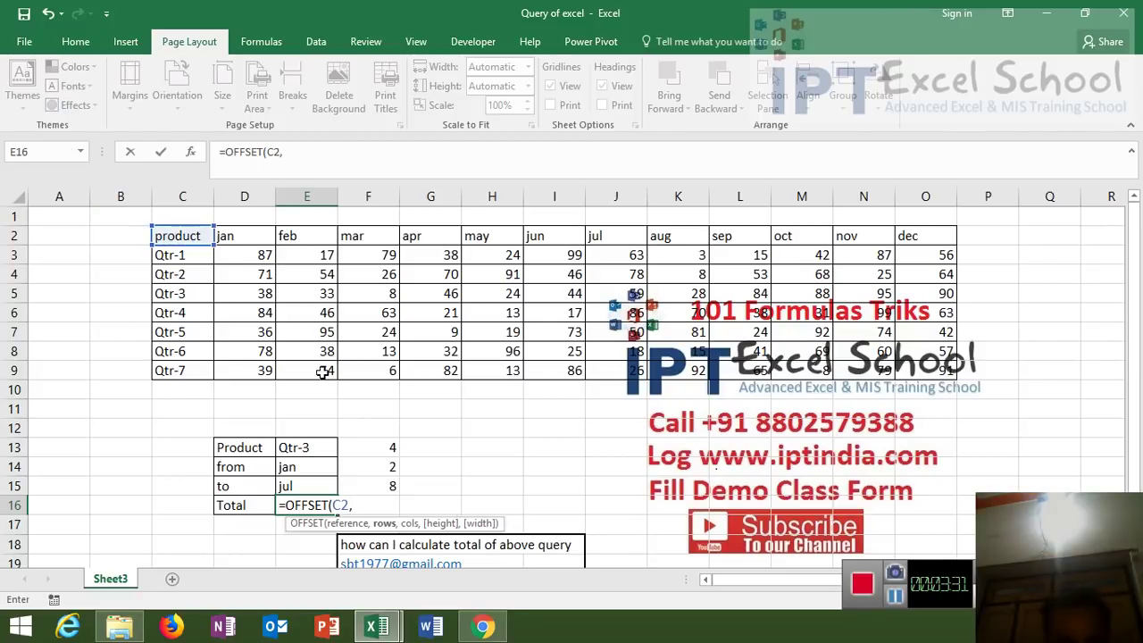
click(389, 447)
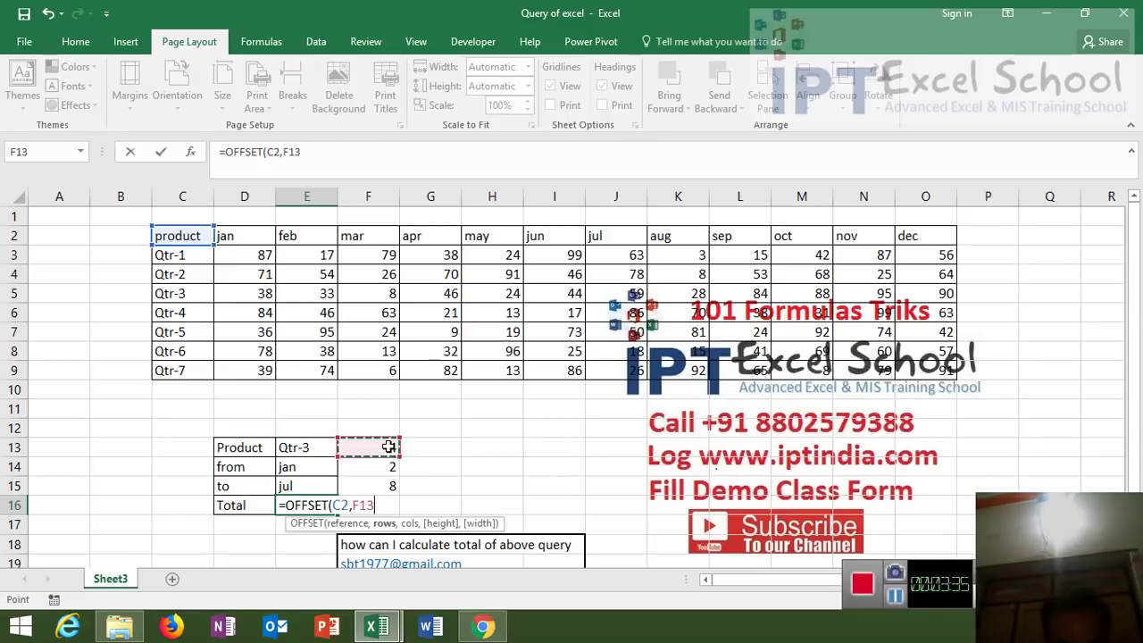
text(,-3)
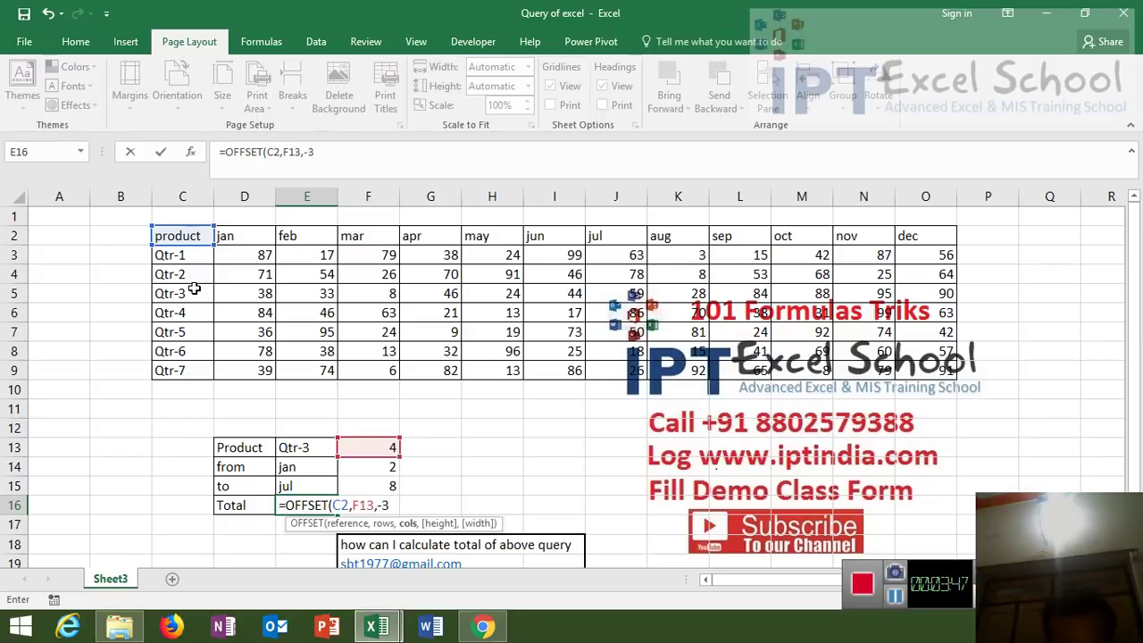
text(,)
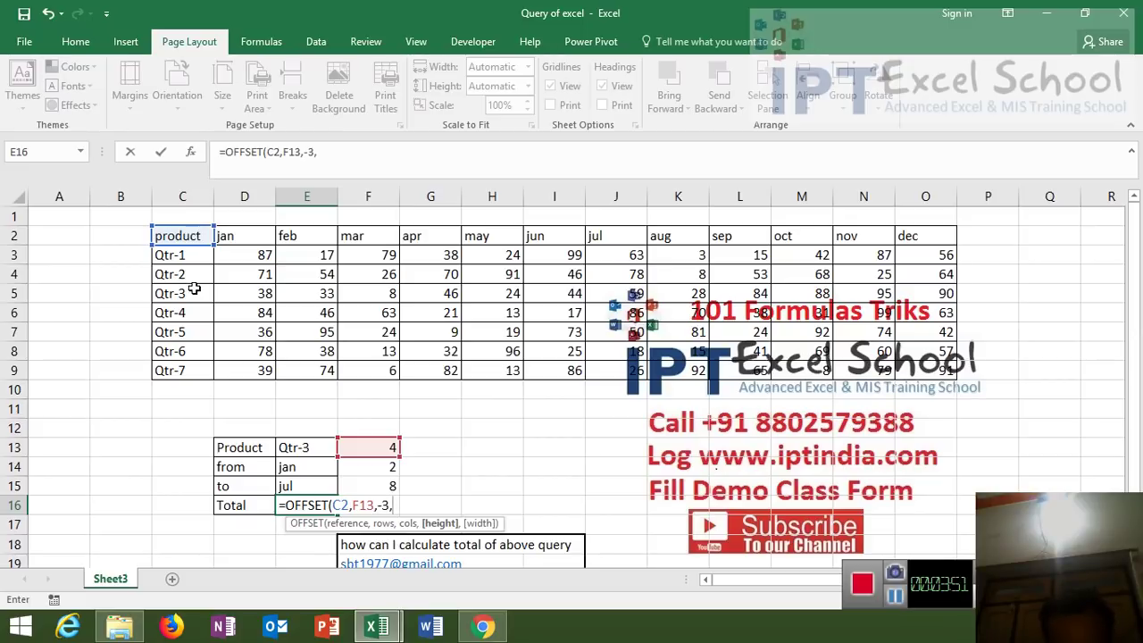
Rebuild E16 as =OFFSET(C2,F13-1,F14-1,1,F15-F14), which returns 33
key(BackSpace)
key(BackSpace)
key(BackSpace)
key(BackSpace)
key(BackSpace)
key(BackSpace)
key(BackSpace)
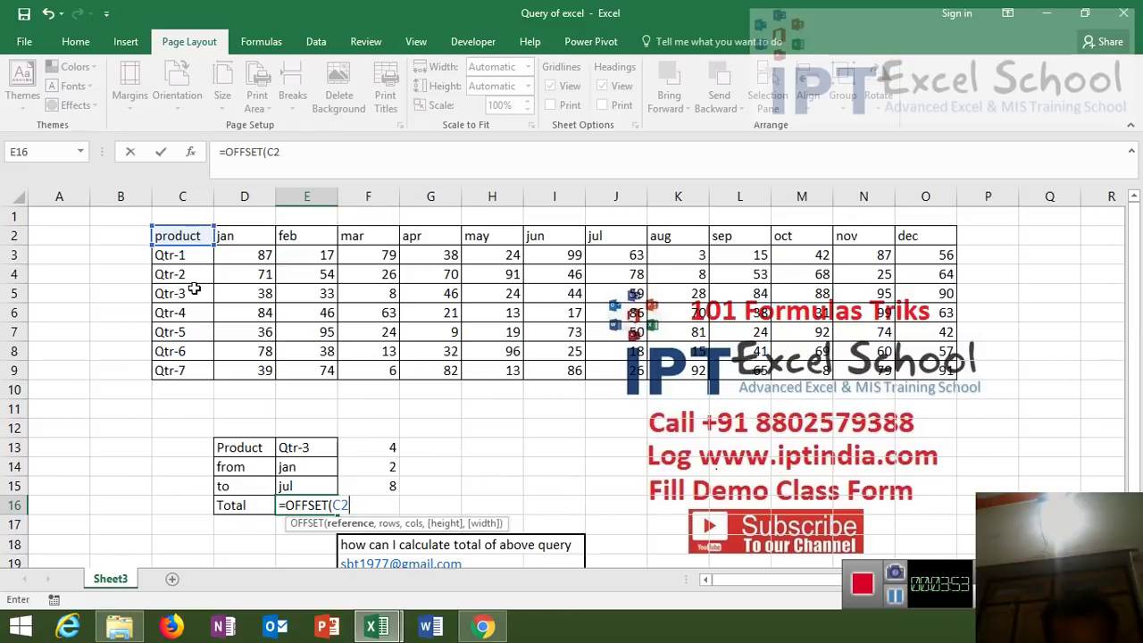
key(BackSpace)
key(BackSpace)
key(BackSpace)
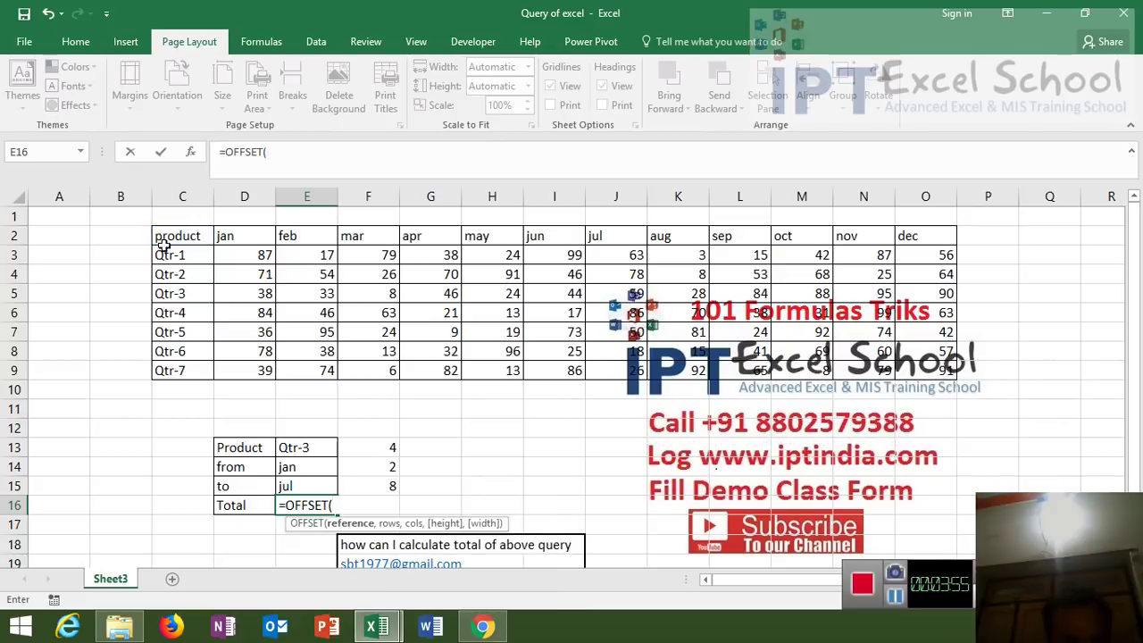
click(167, 236)
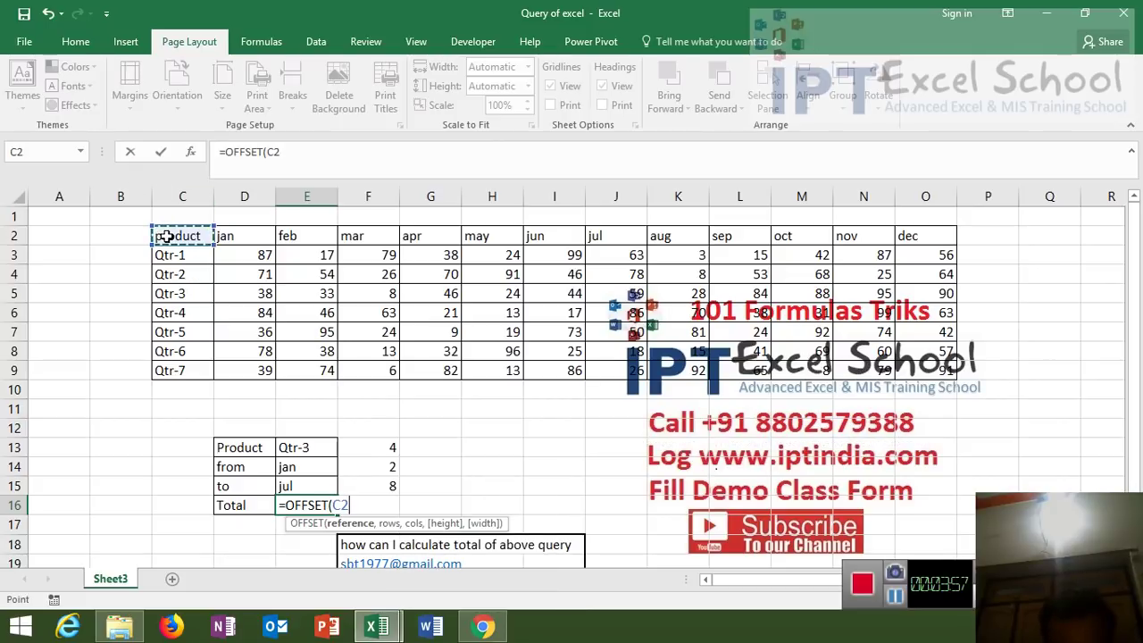
text(,)
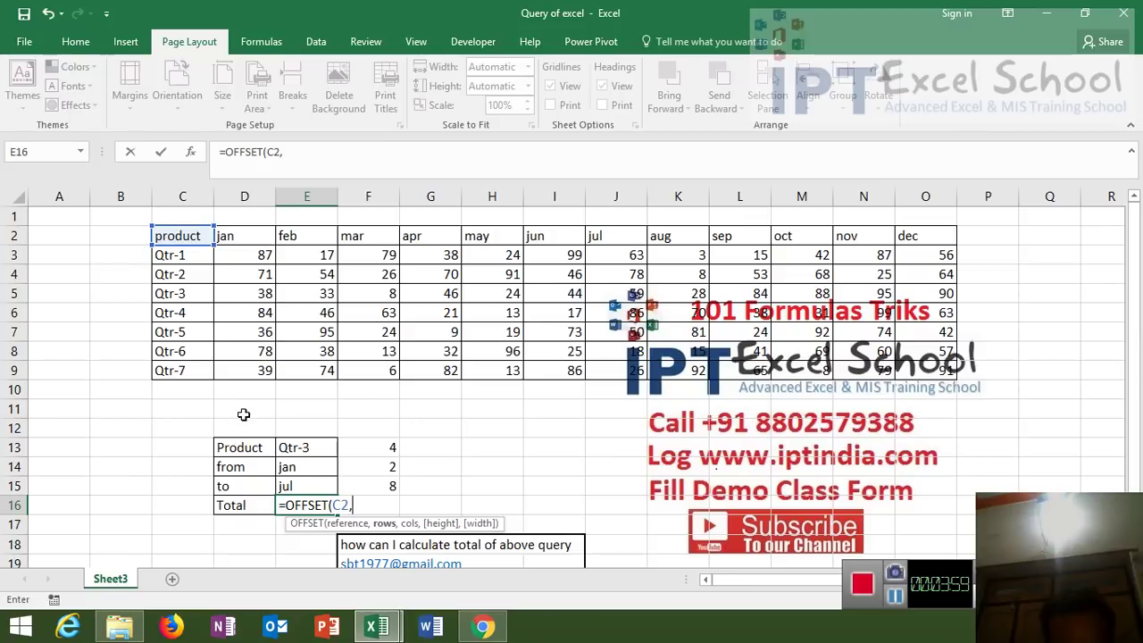
click(362, 449)
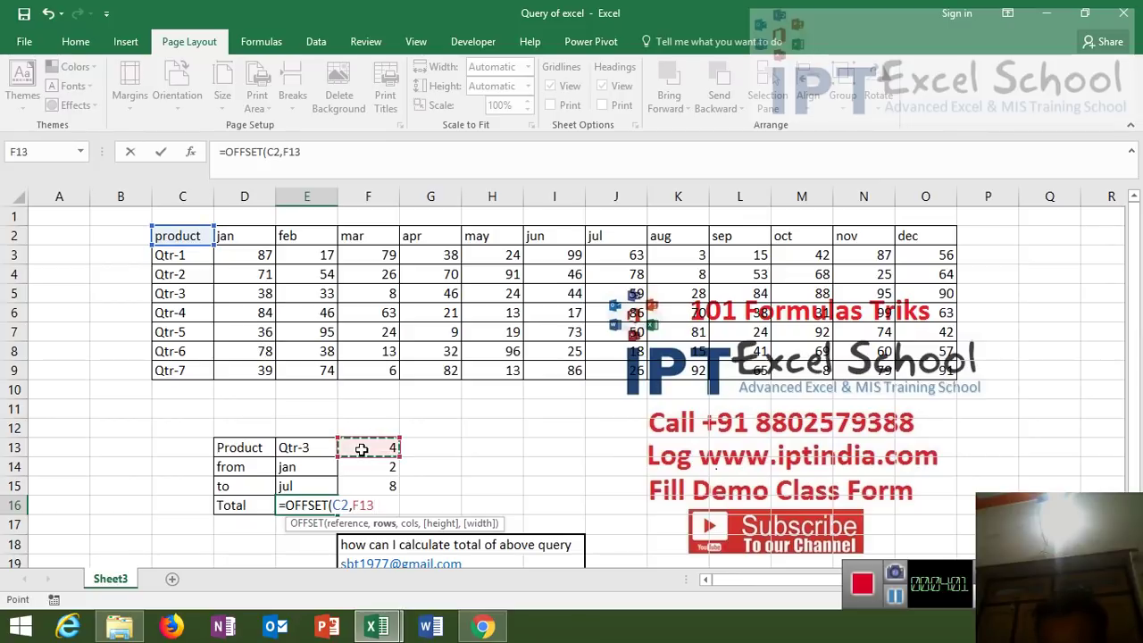
text(-1)
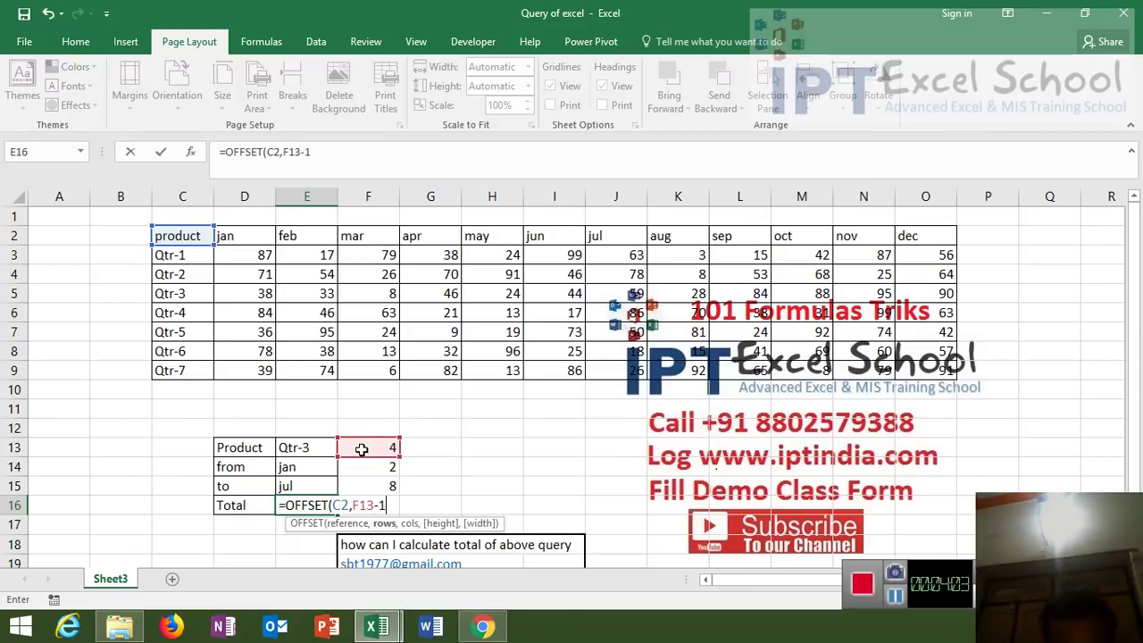
text(,)
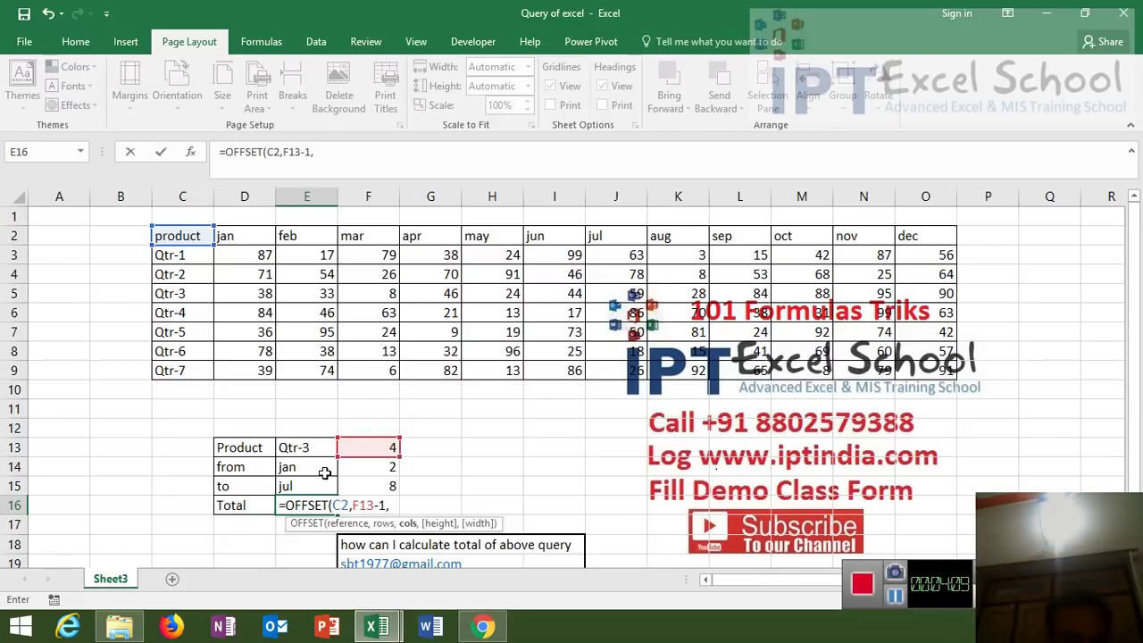
click(346, 465)
text(-1)
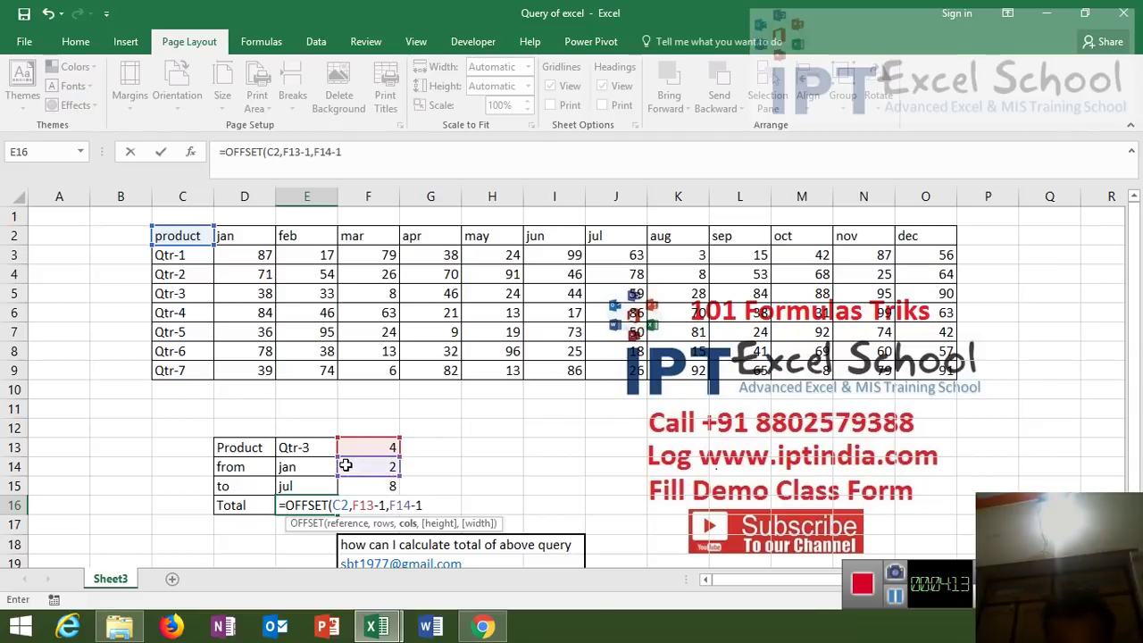
text(,1)
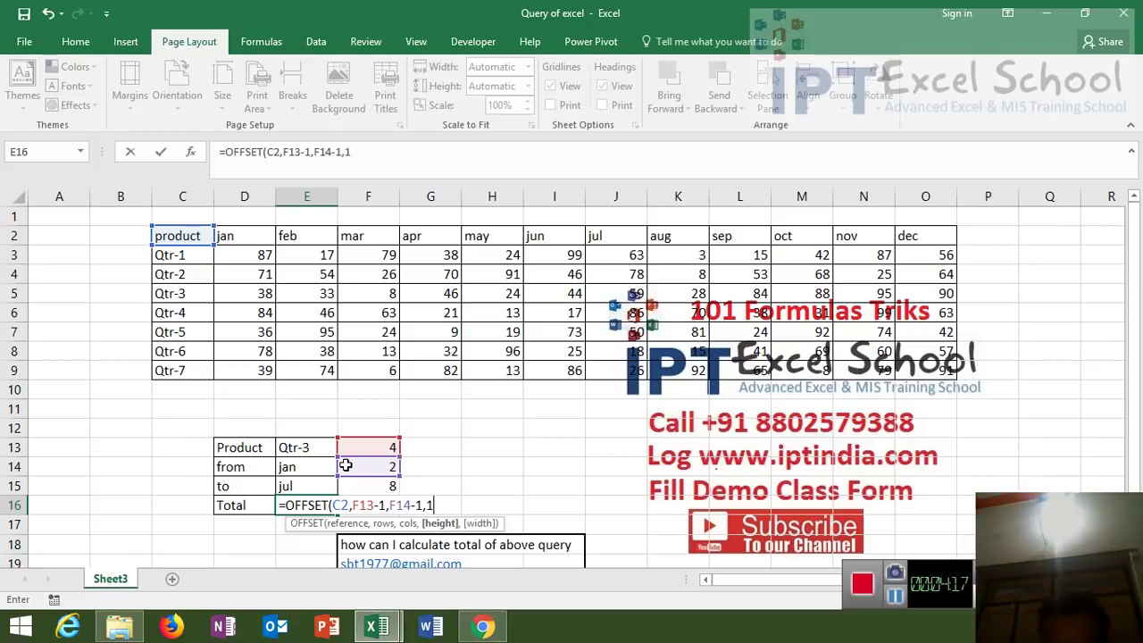
text(,)
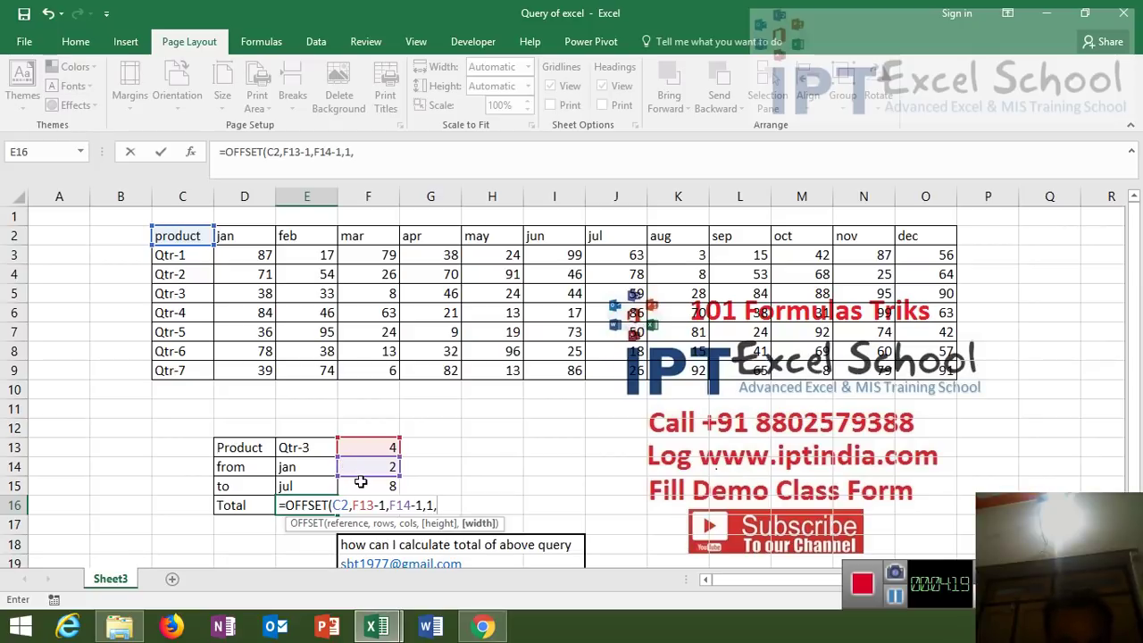
click(361, 486)
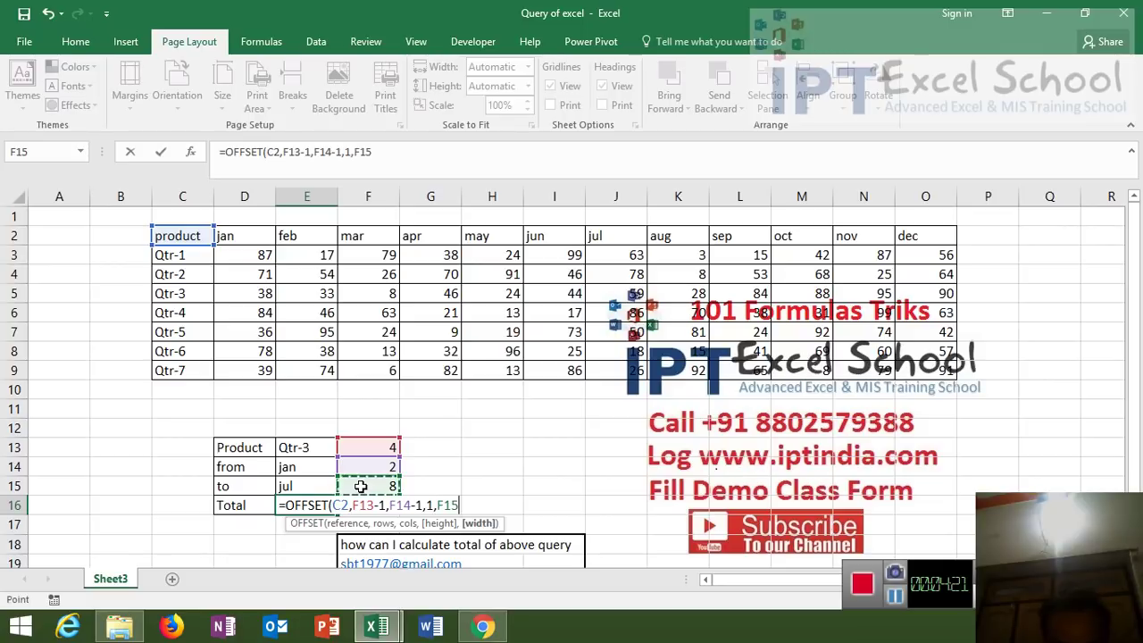
text(-)
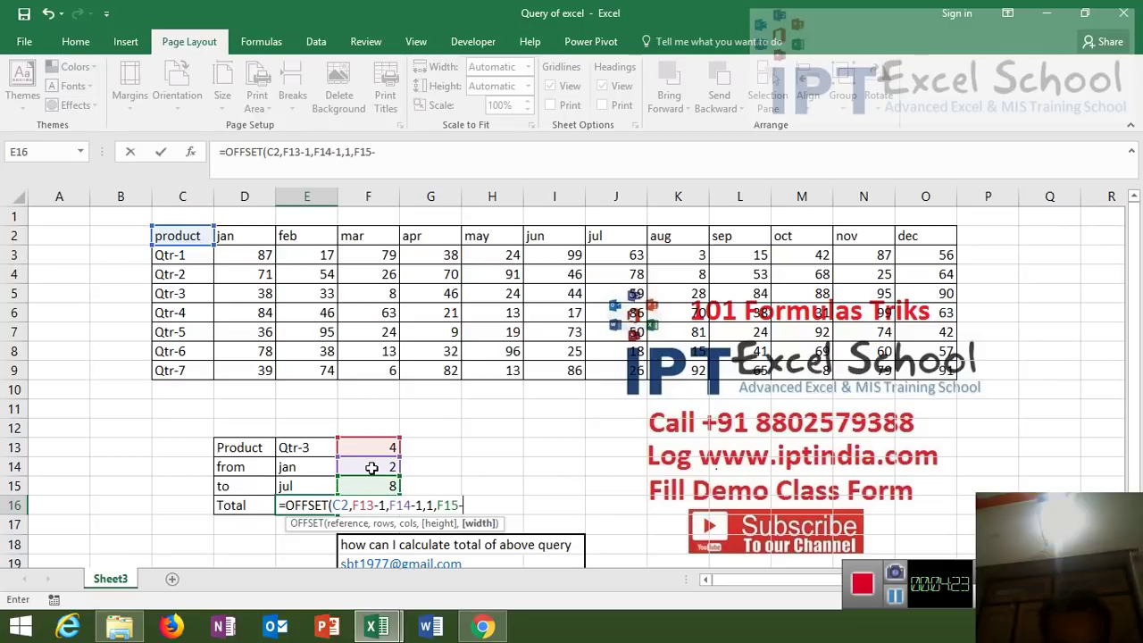
click(372, 468)
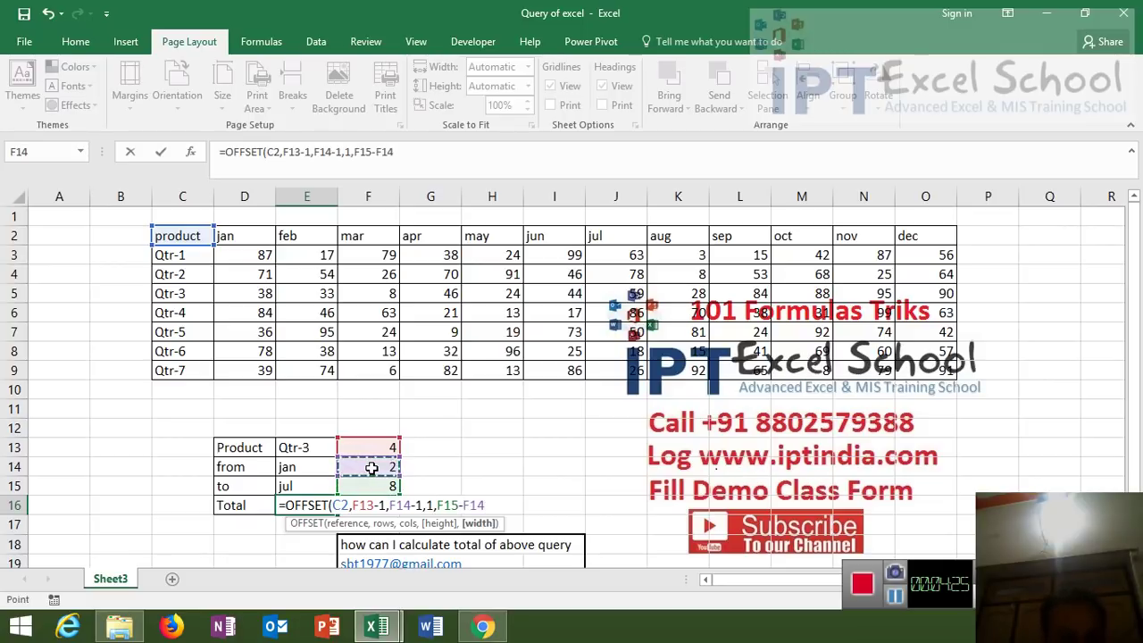
key(Return)
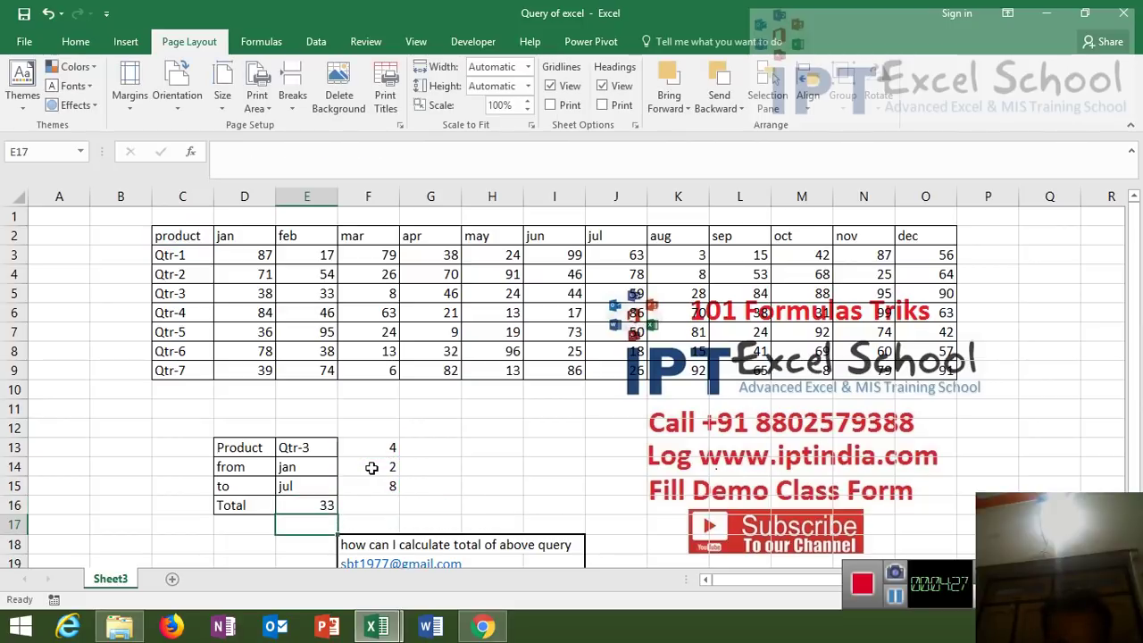
key(Up)
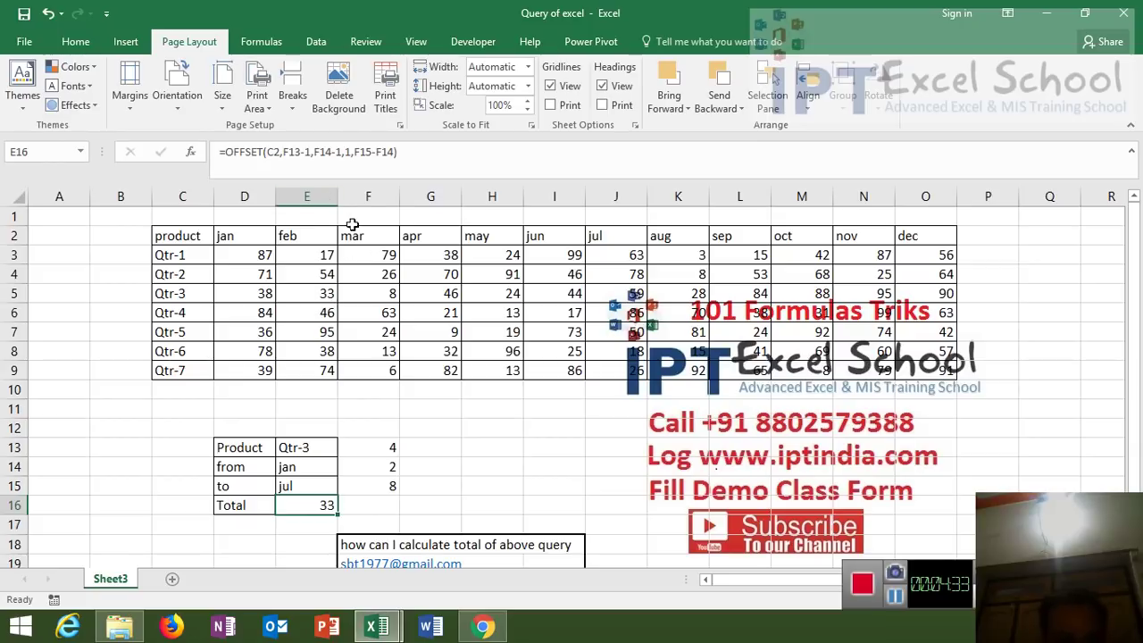
Try appending 1 to the E16 formula's width, then remove it again
click(398, 153)
text(1)
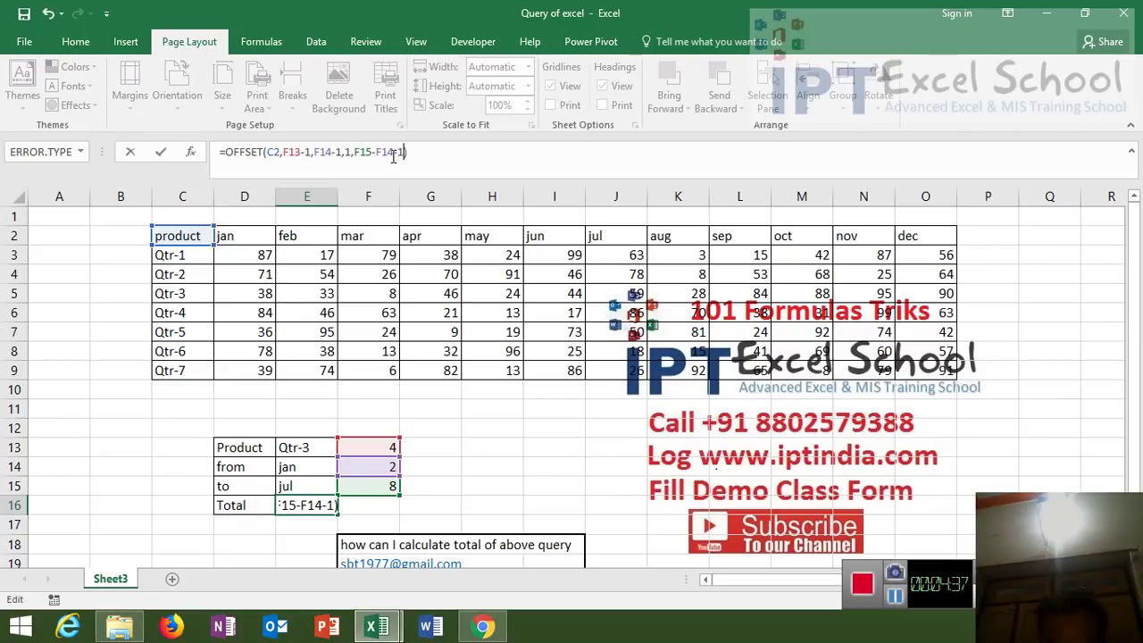
key(Return)
key(Up)
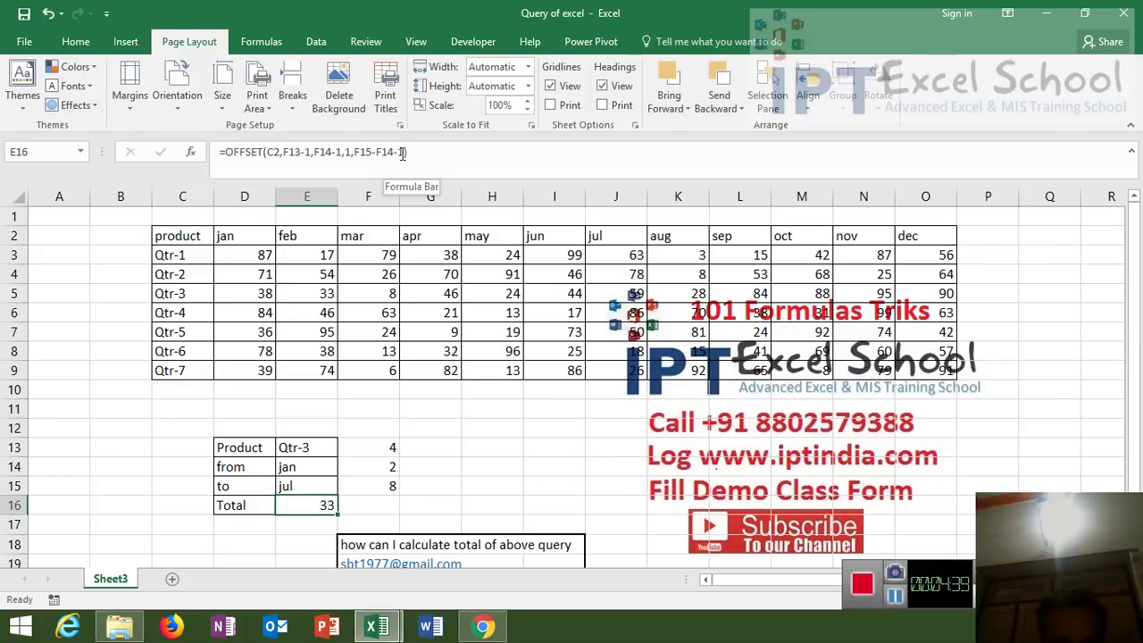
click(403, 153)
key(BackSpace)
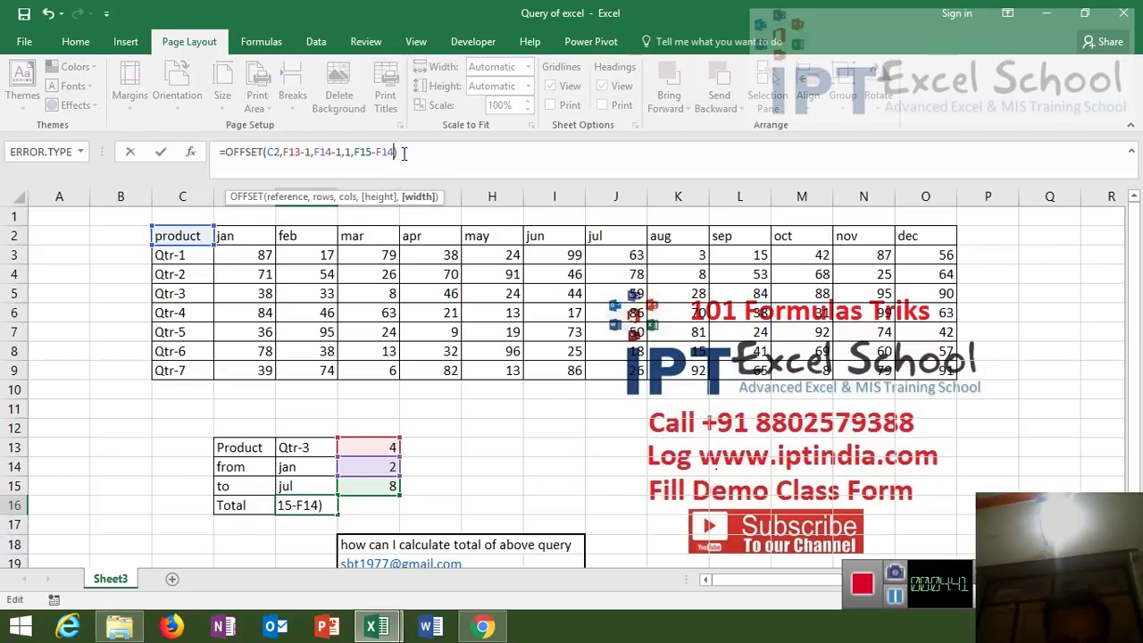
Wrap the OFFSET in SUM so E16 returns 193
click(225, 153)
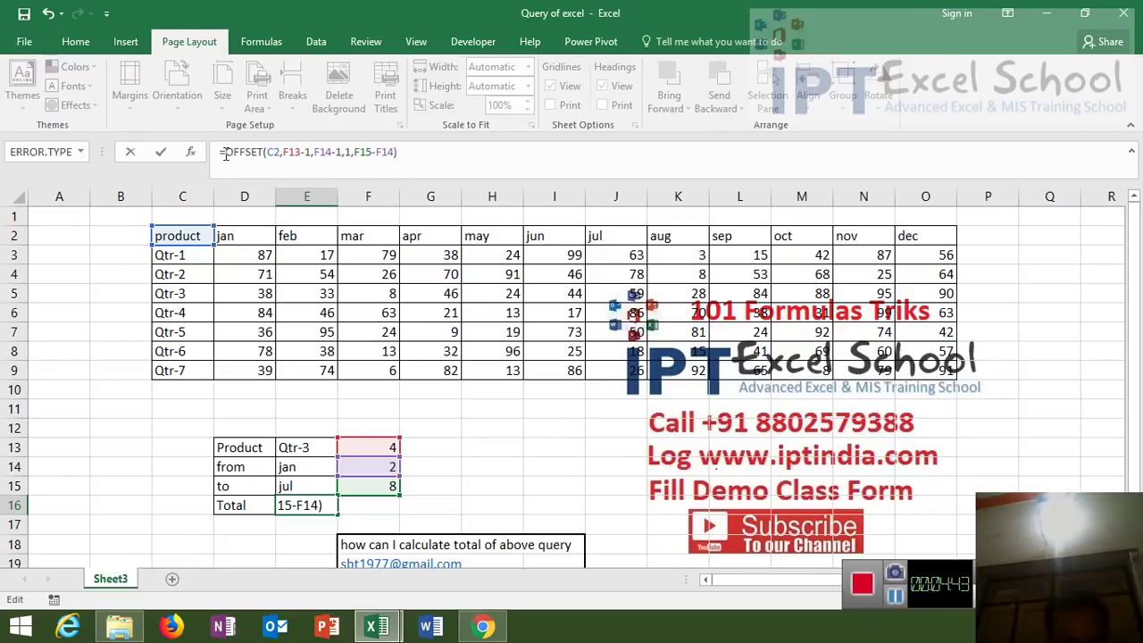
text(sum)
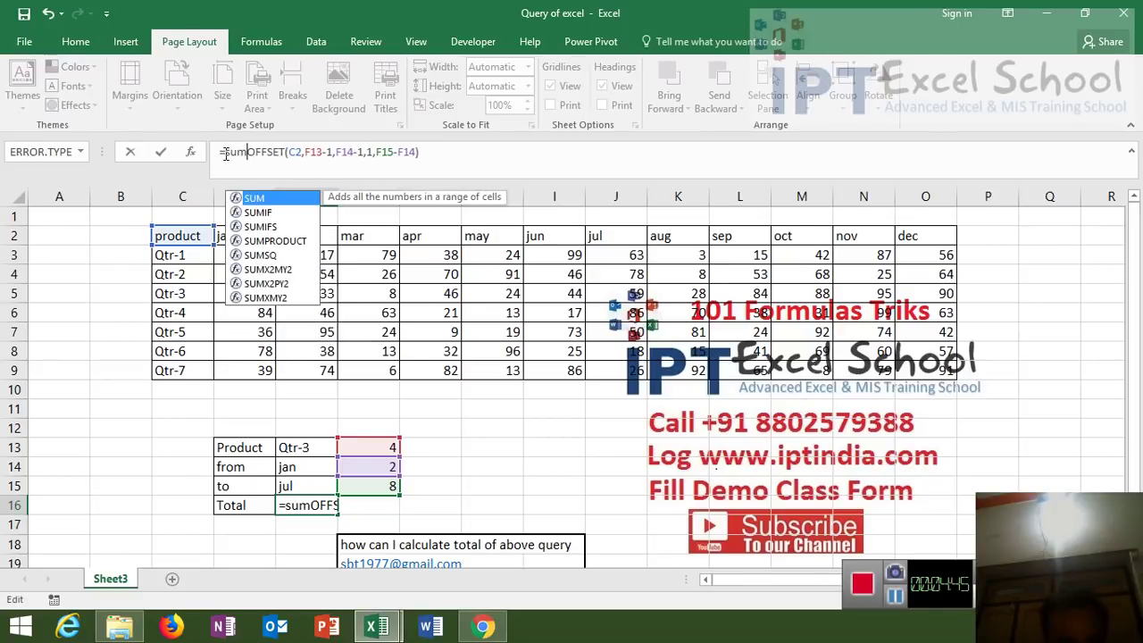
key(Tab)
key(Return)
key(Return)
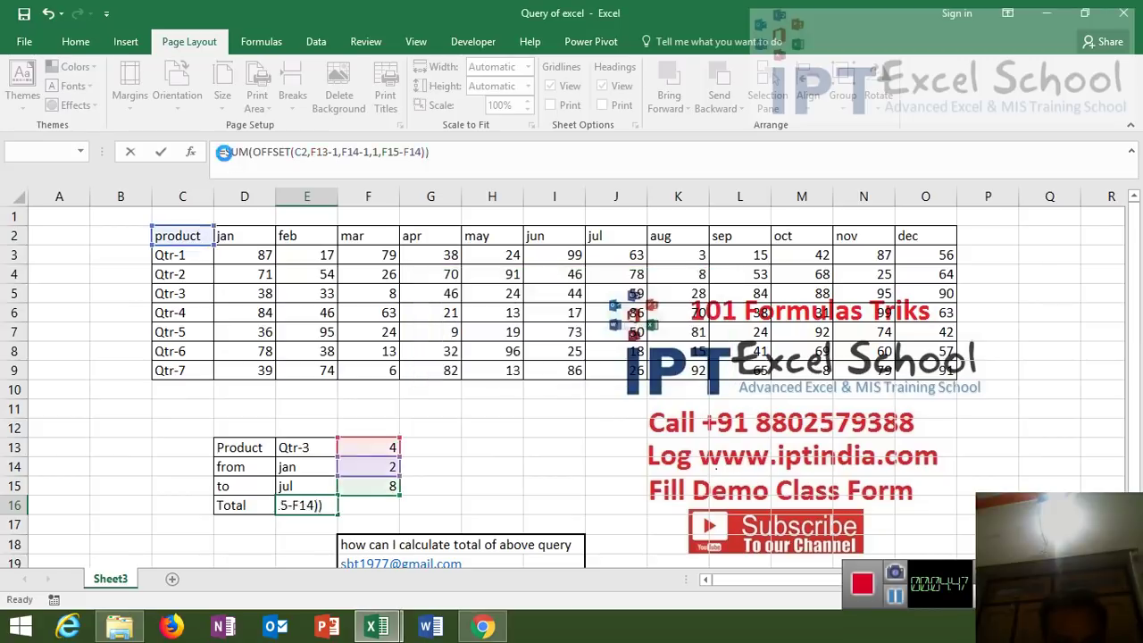
key(Up)
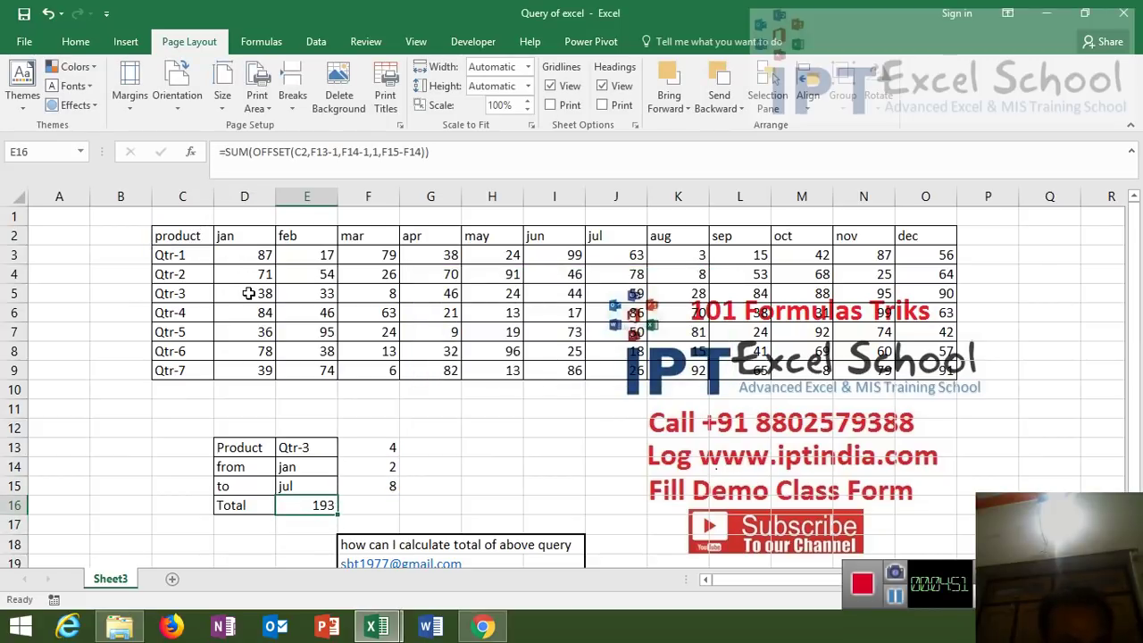
click(249, 293)
Compare D5:J5's status-bar sum with the Total, then launch Evaluate Formula for E16
drag(249, 293, 600, 290)
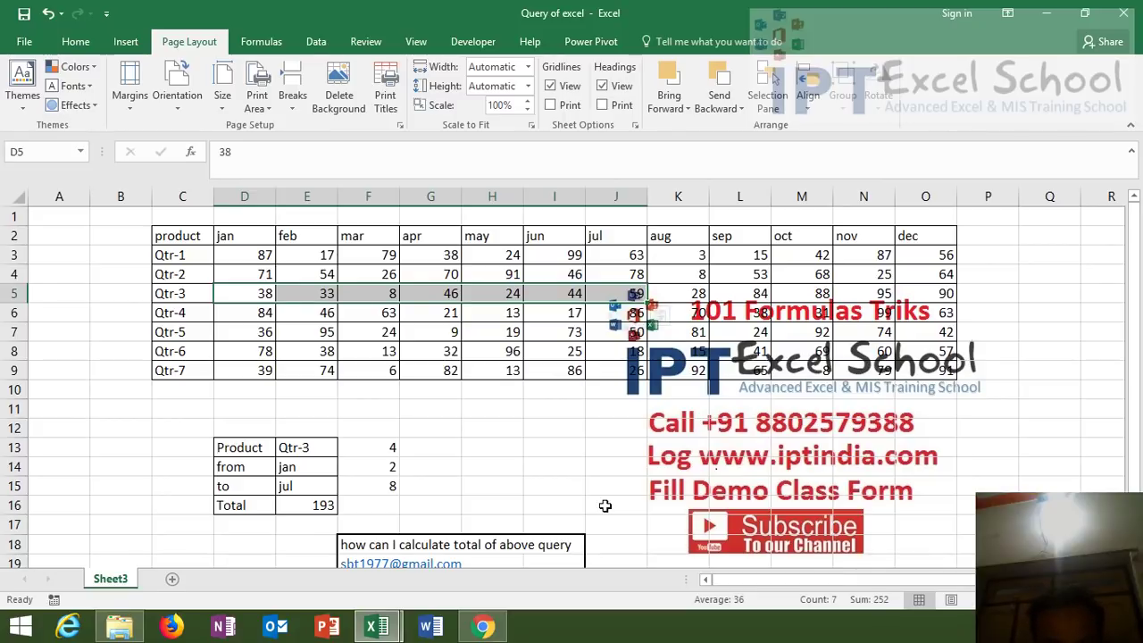
click(320, 503)
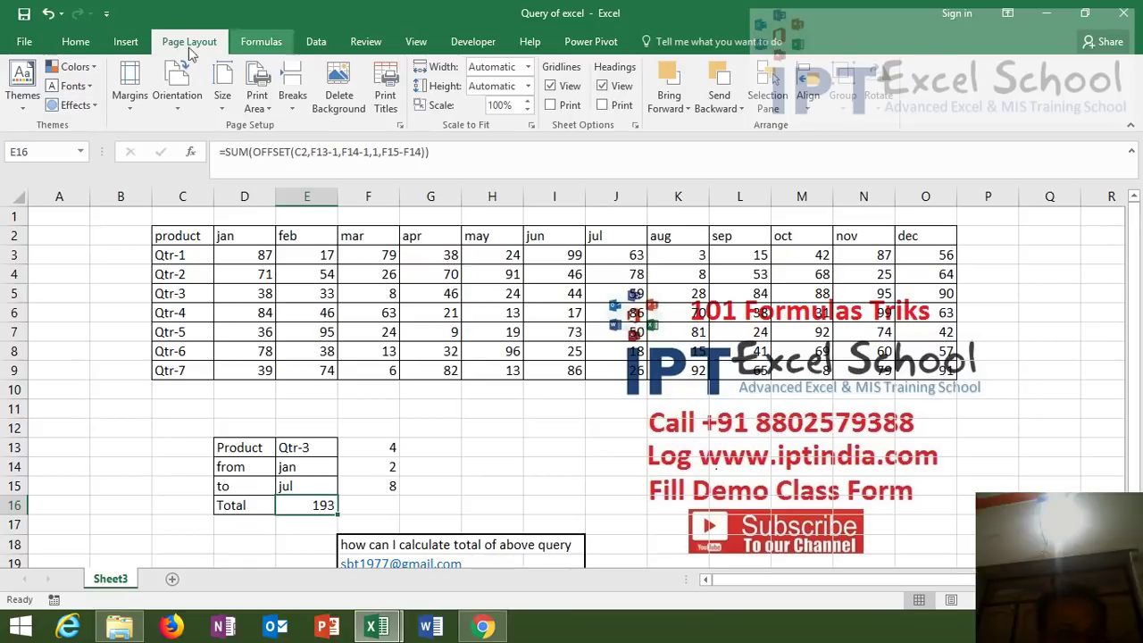
click(90, 43)
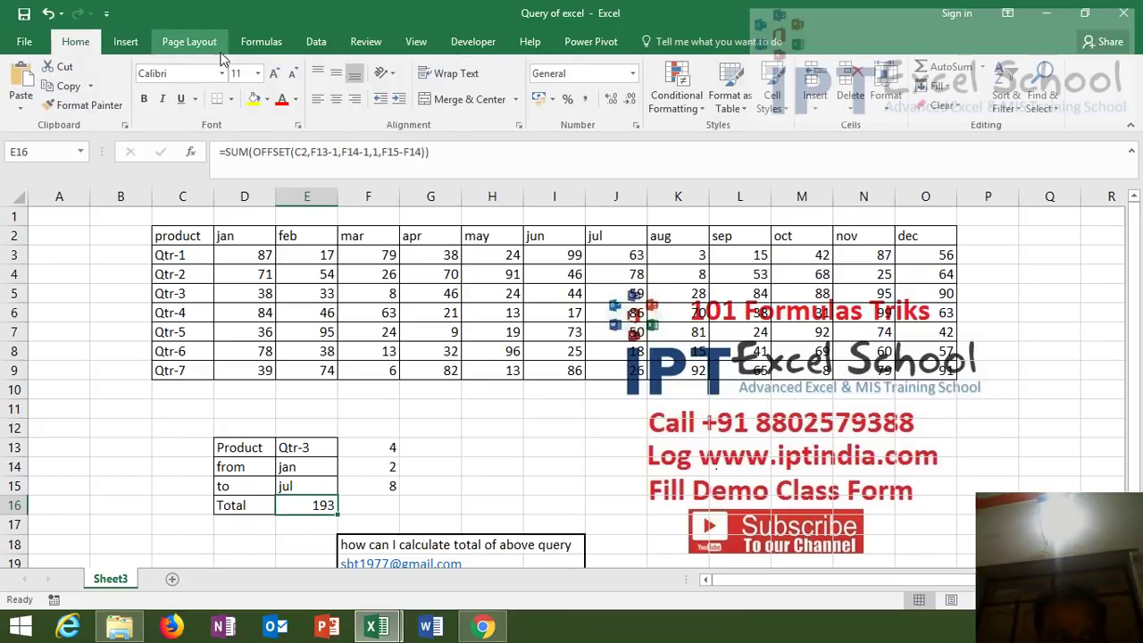
click(250, 41)
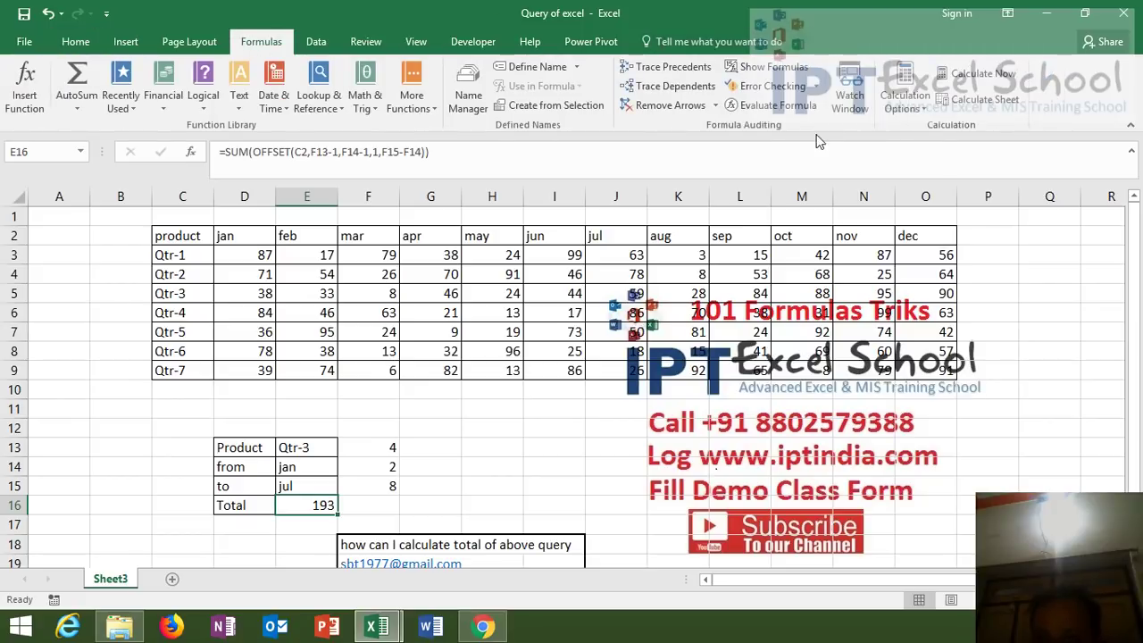
click(801, 106)
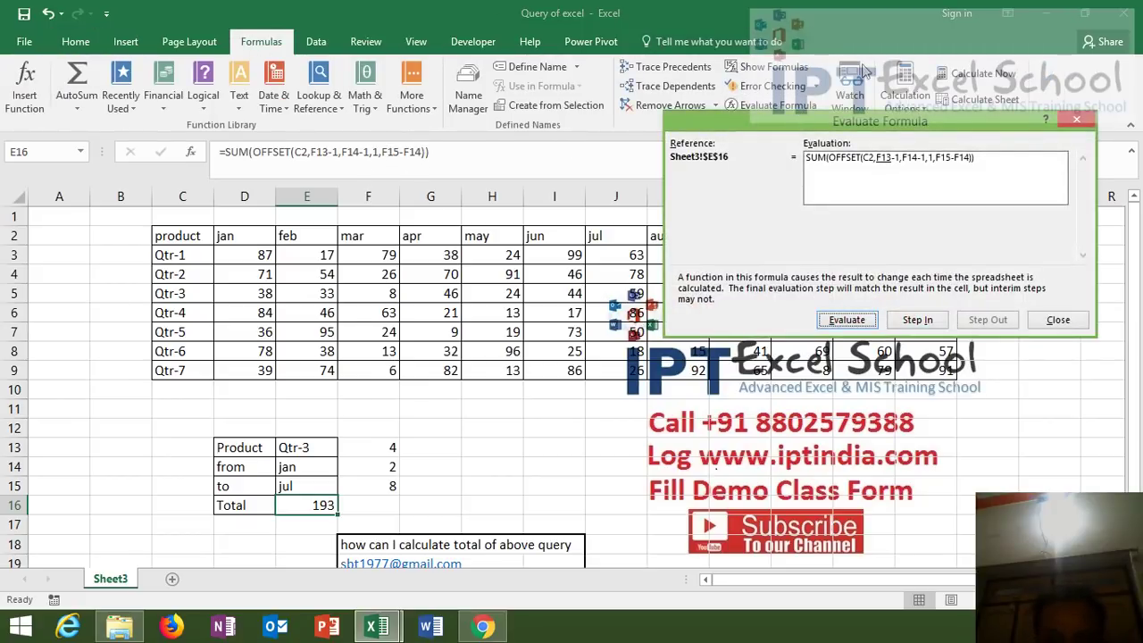
Evaluate E16 step by step until it reads SUM(OFFSET($C$2,3,1,1,6))
mouse_move(851, 129)
mouse_down()
mouse_move(783, 304)
mouse_move(768, 310)
mouse_up()
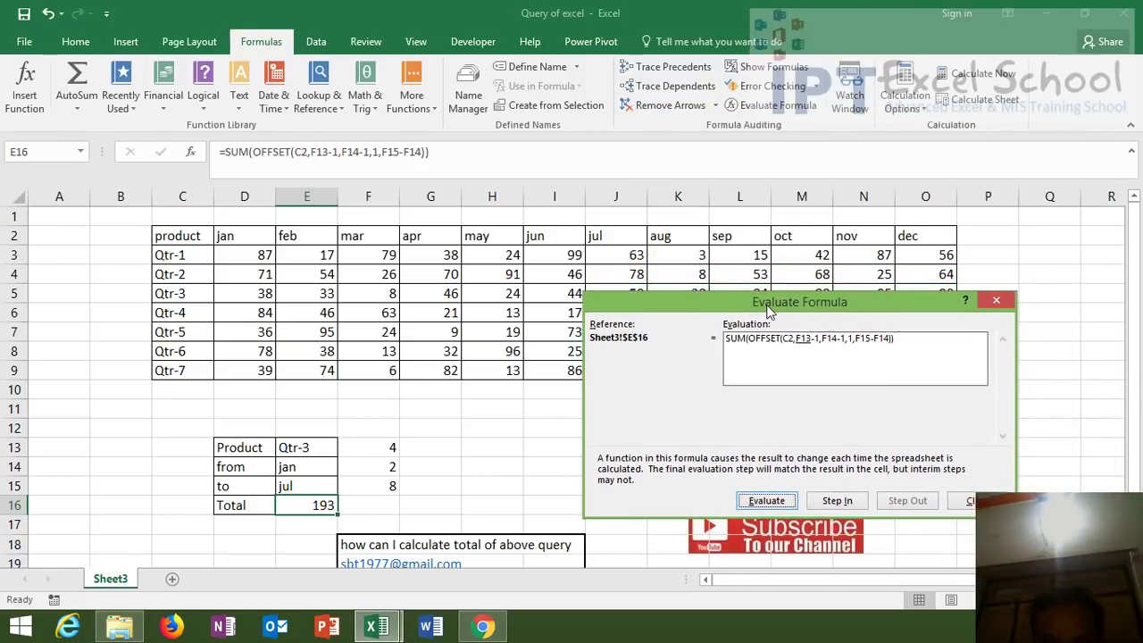
click(769, 505)
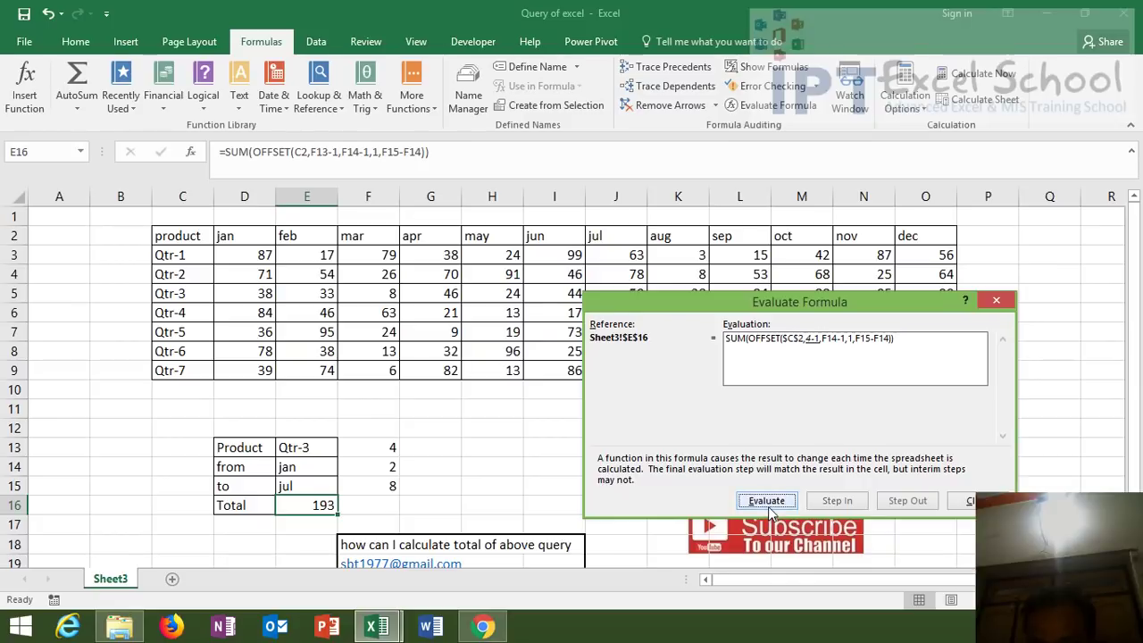
click(766, 502)
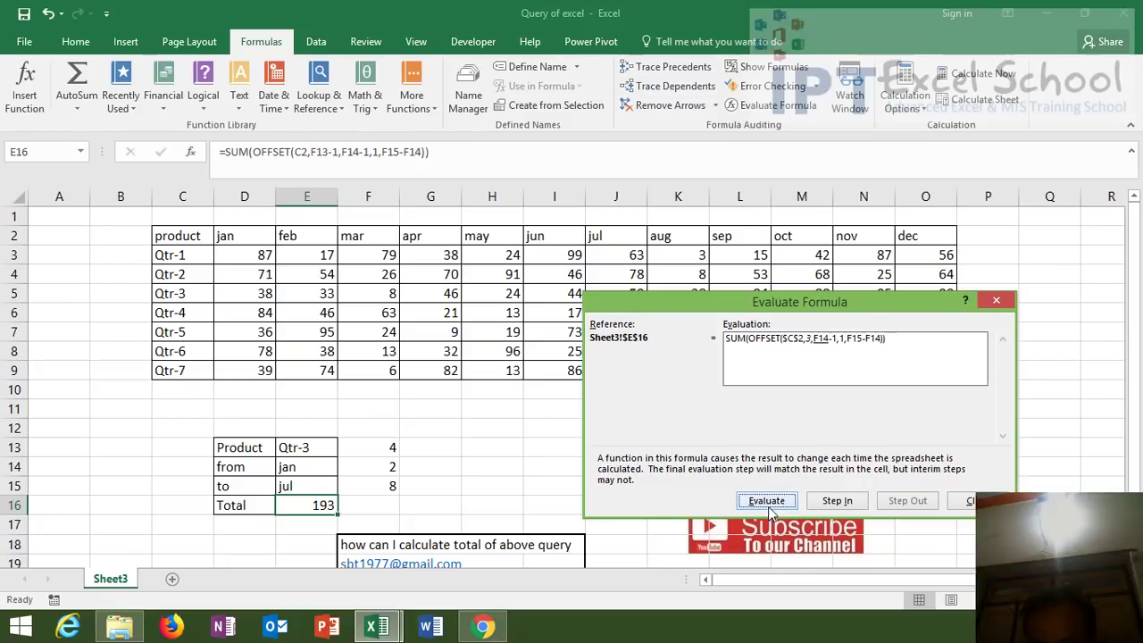
click(767, 501)
click(767, 501)
click(766, 502)
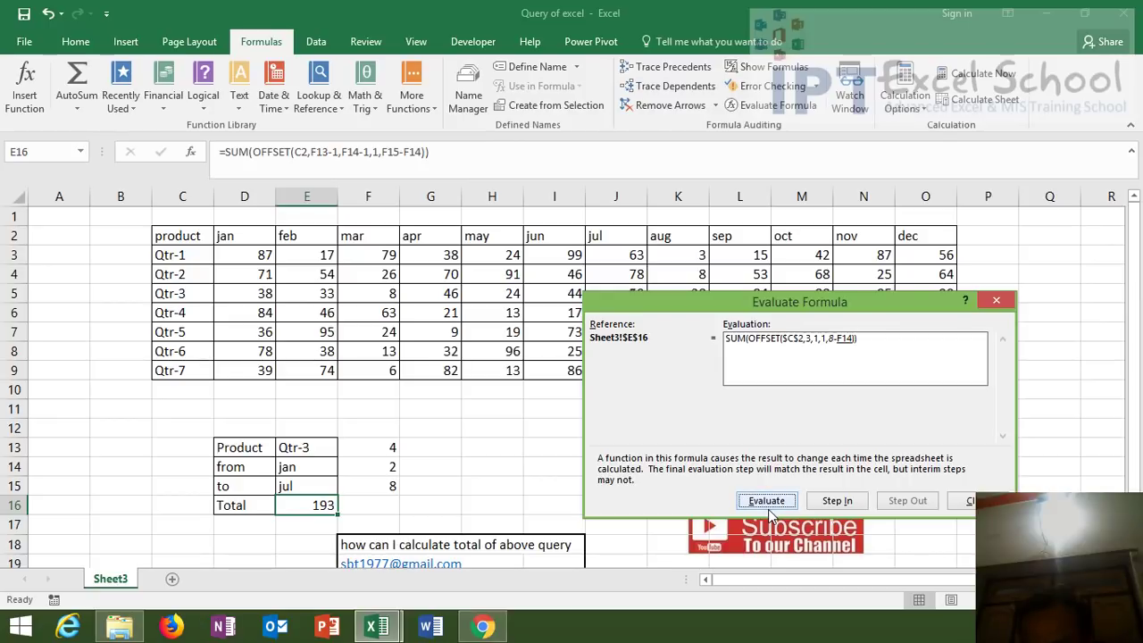
click(766, 501)
click(766, 501)
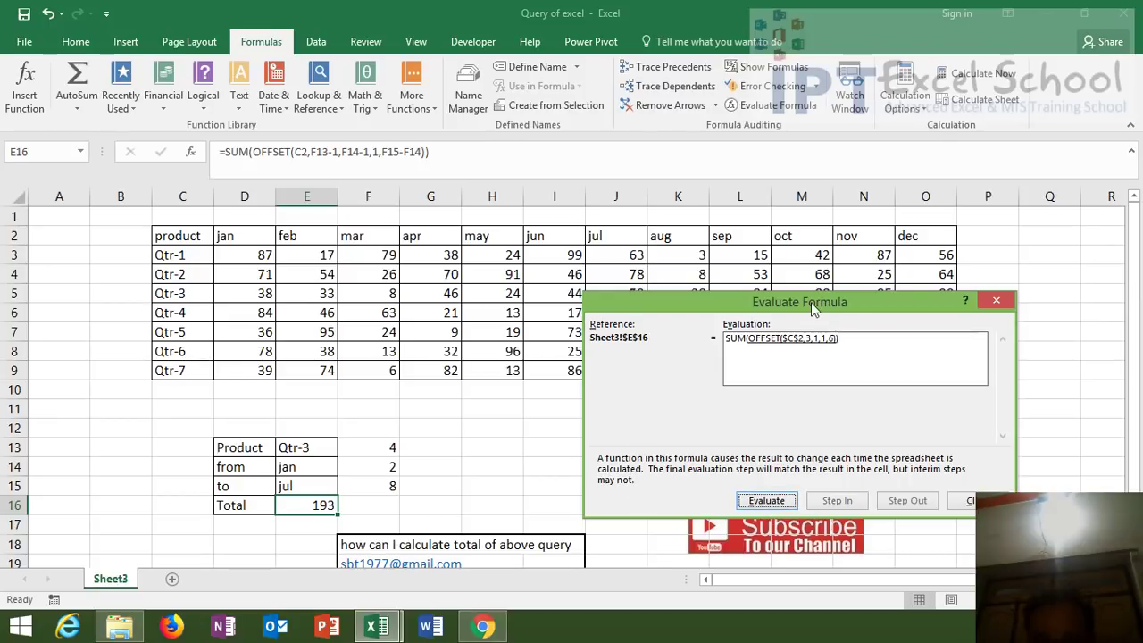
drag(811, 301, 803, 354)
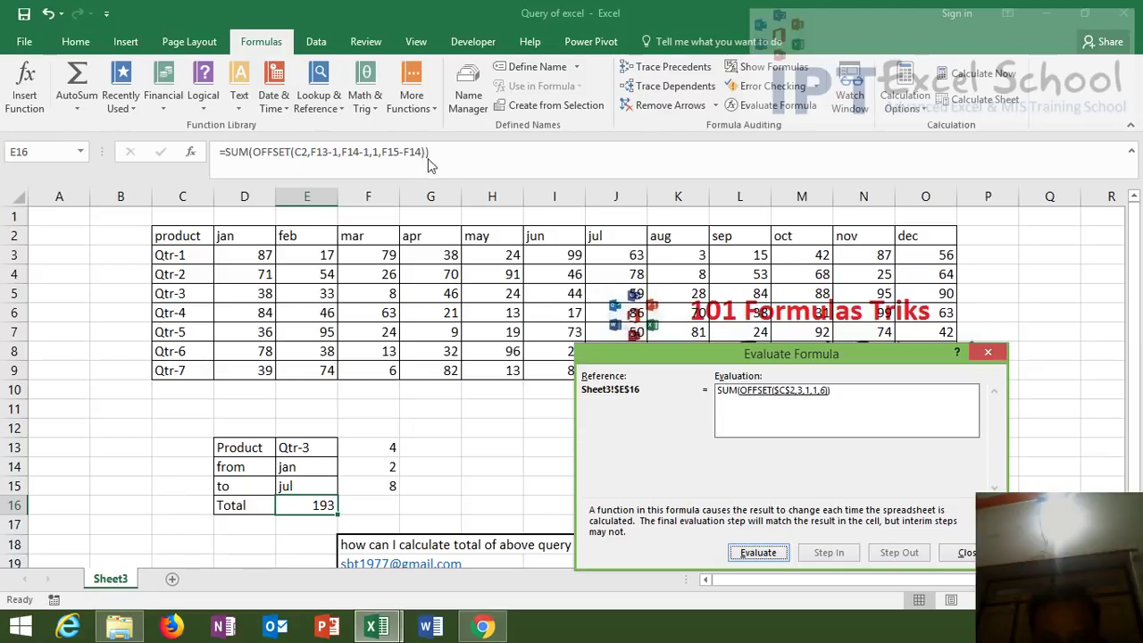
Close the evaluation and change the OFFSET width to F15-F14+1, making the Total 252
click(988, 354)
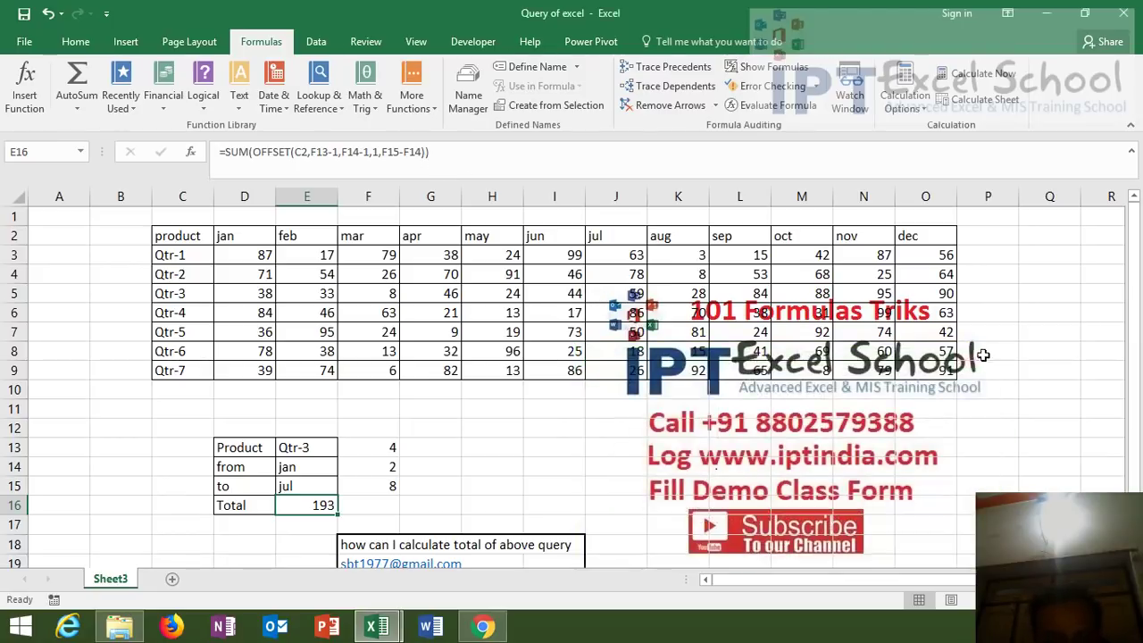
click(424, 152)
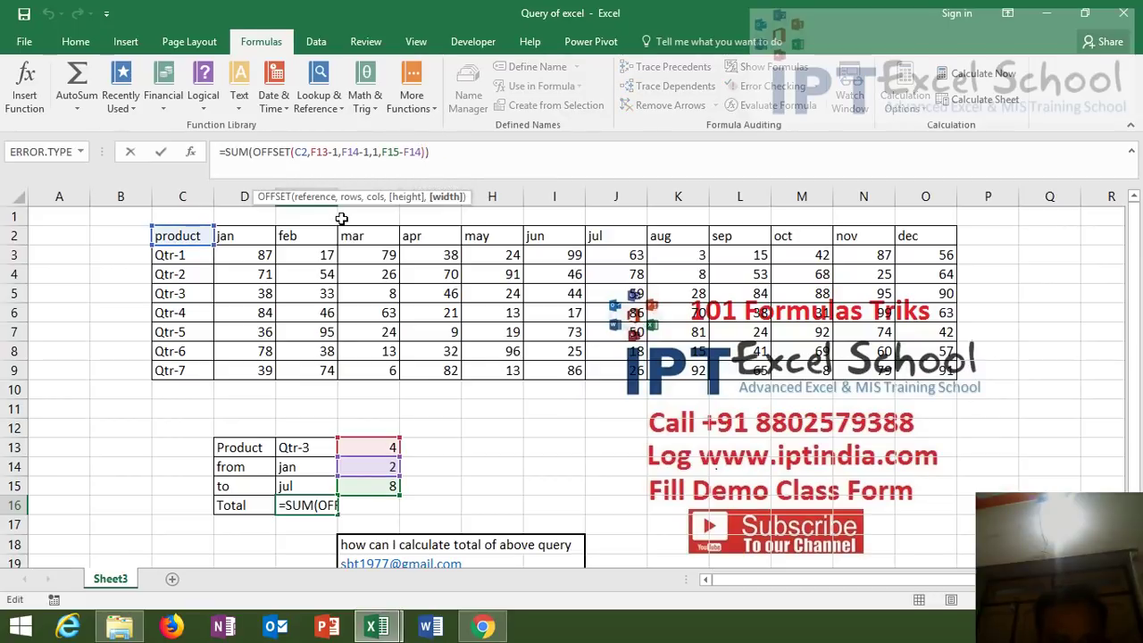
text(+1)
key(Return)
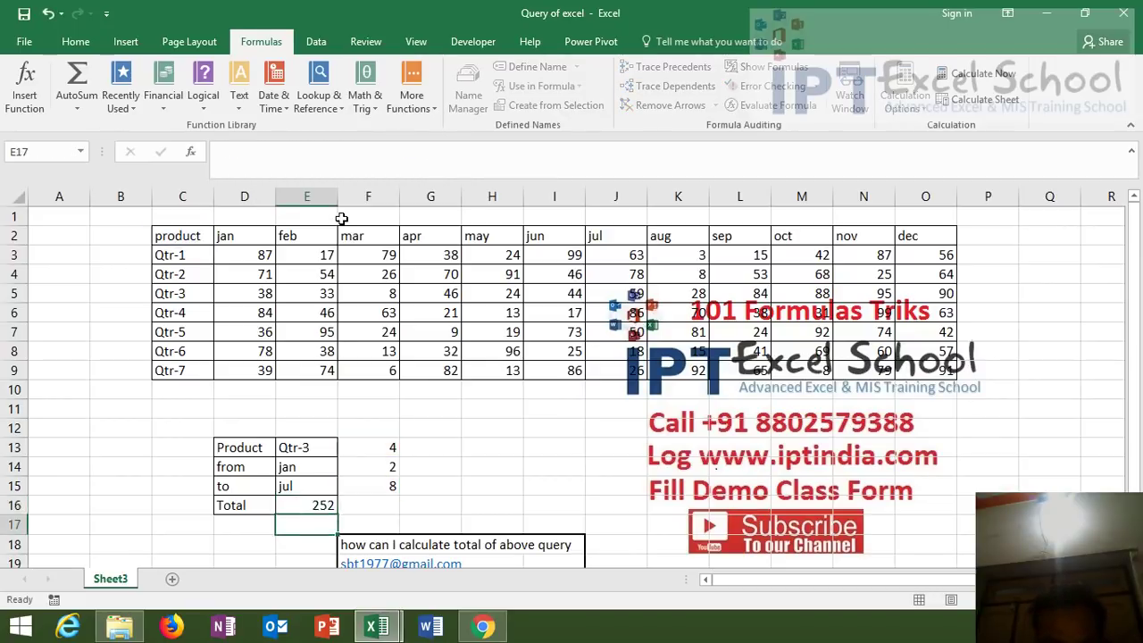
key(Up)
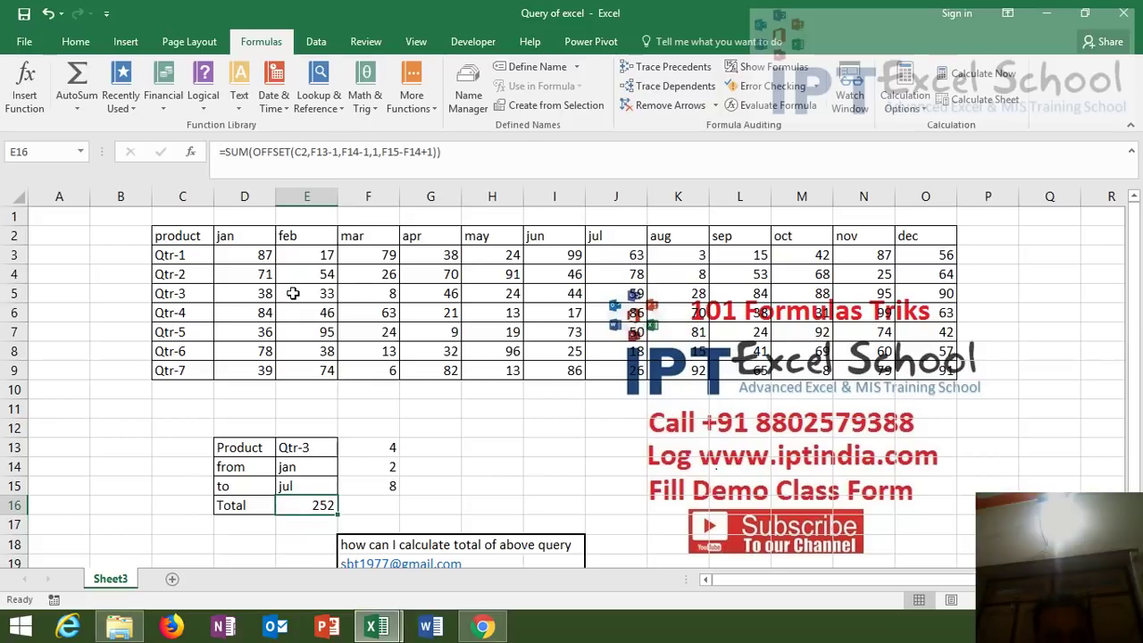
click(298, 483)
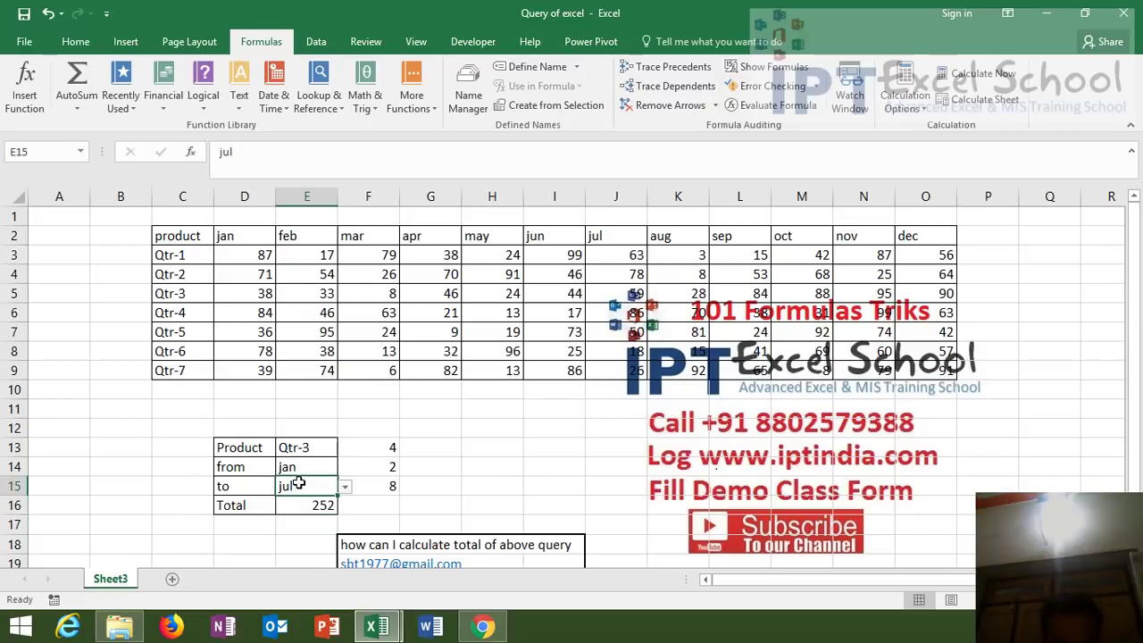
click(345, 486)
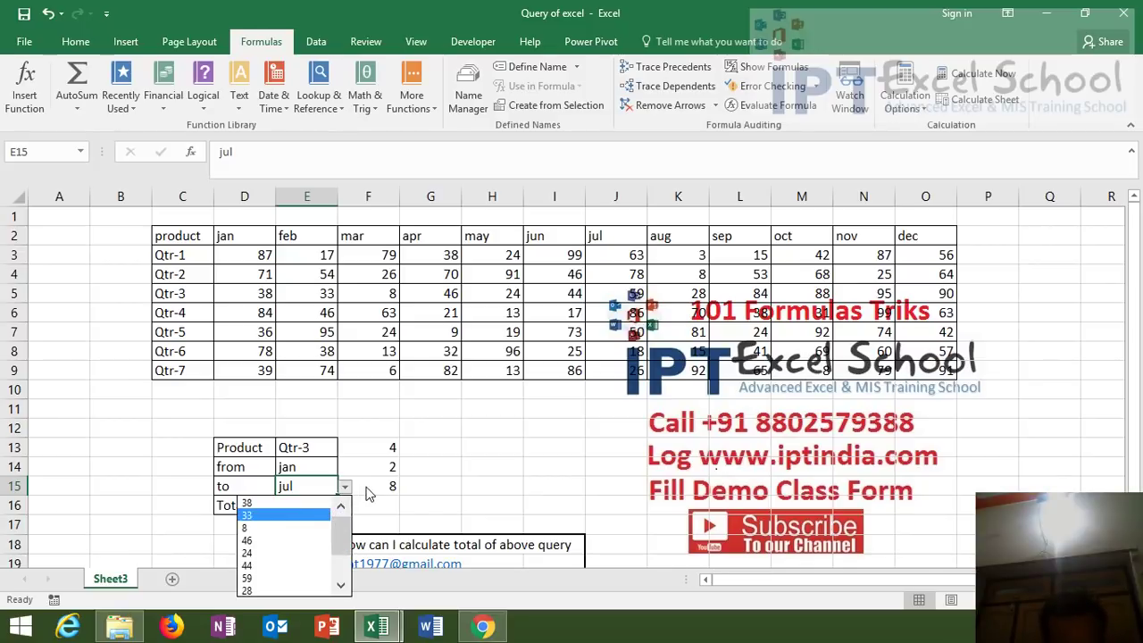
click(382, 493)
click(312, 518)
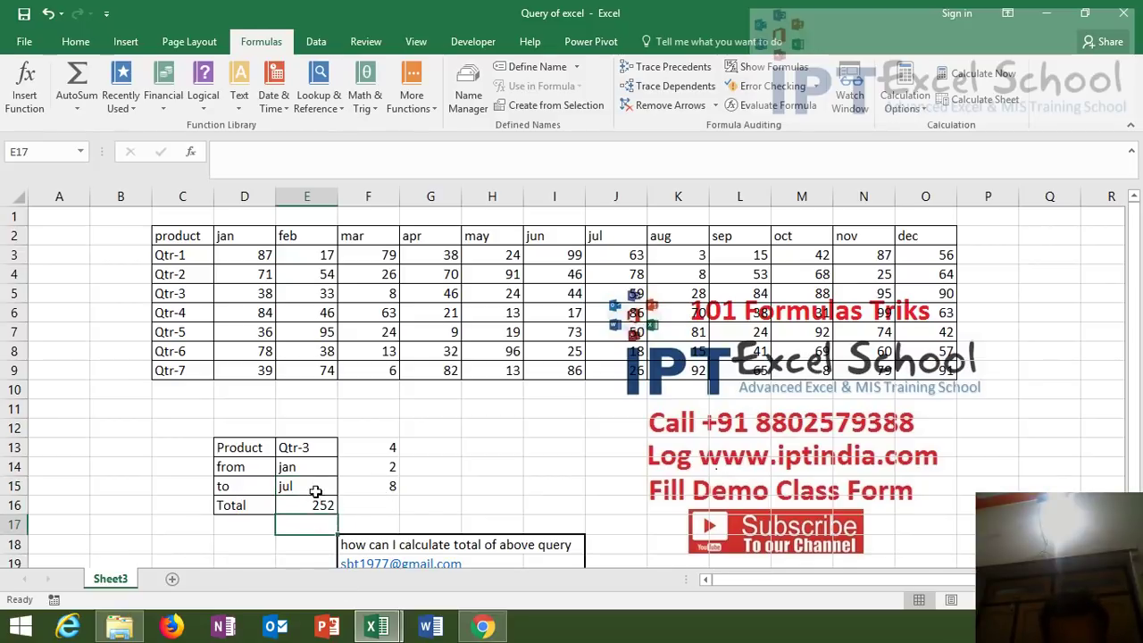
click(325, 486)
click(345, 485)
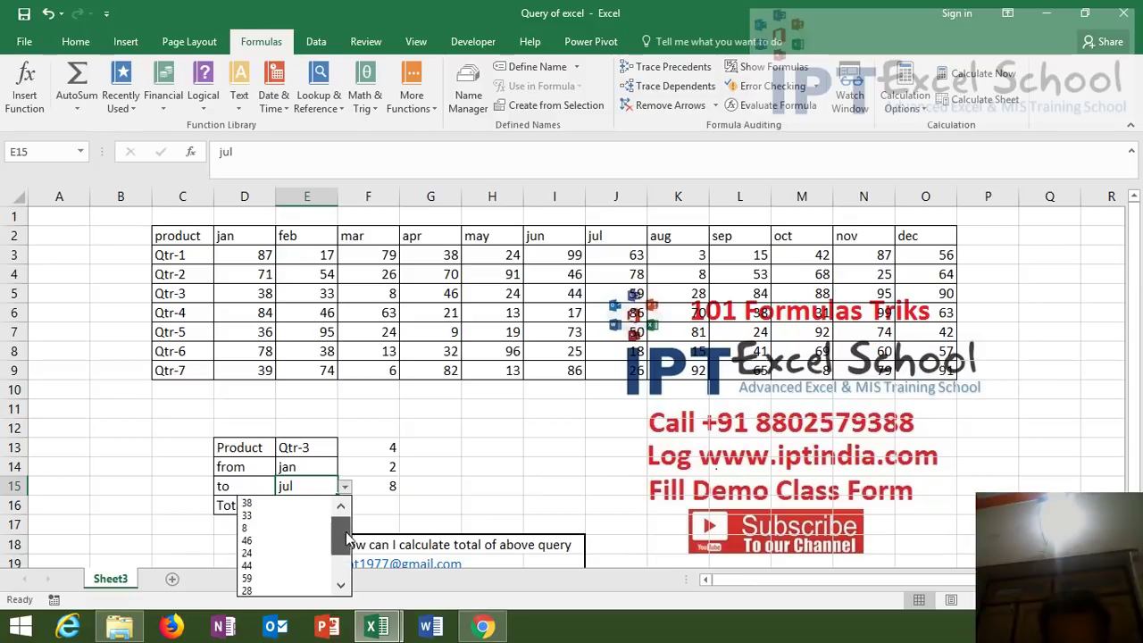
click(345, 509)
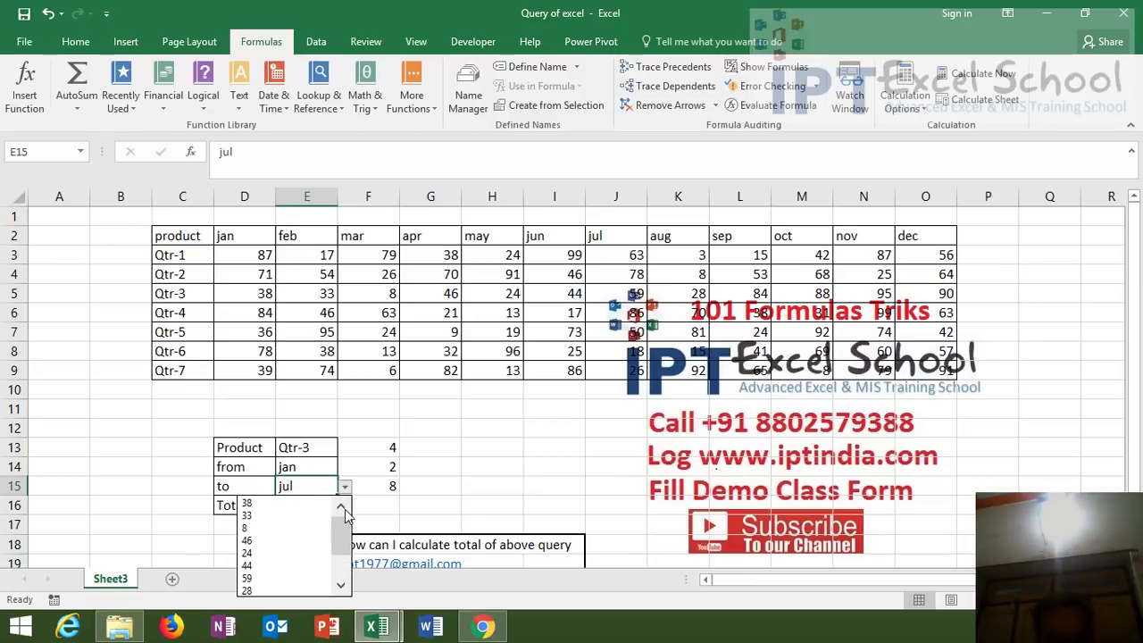
key(Escape)
text(Mar)
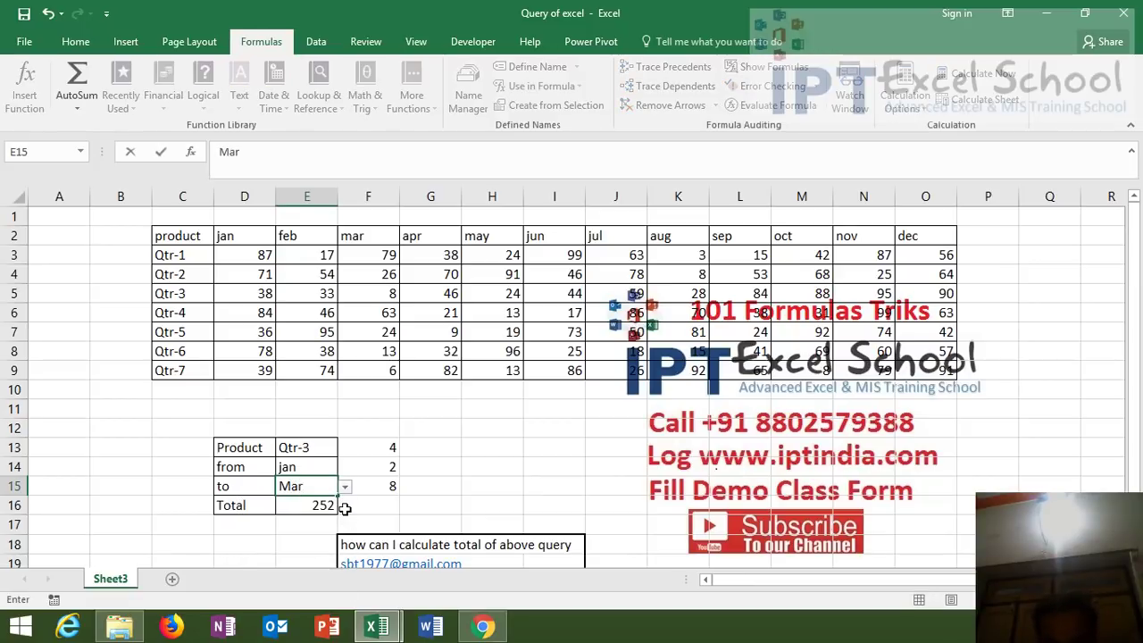
key(Return)
key(Escape)
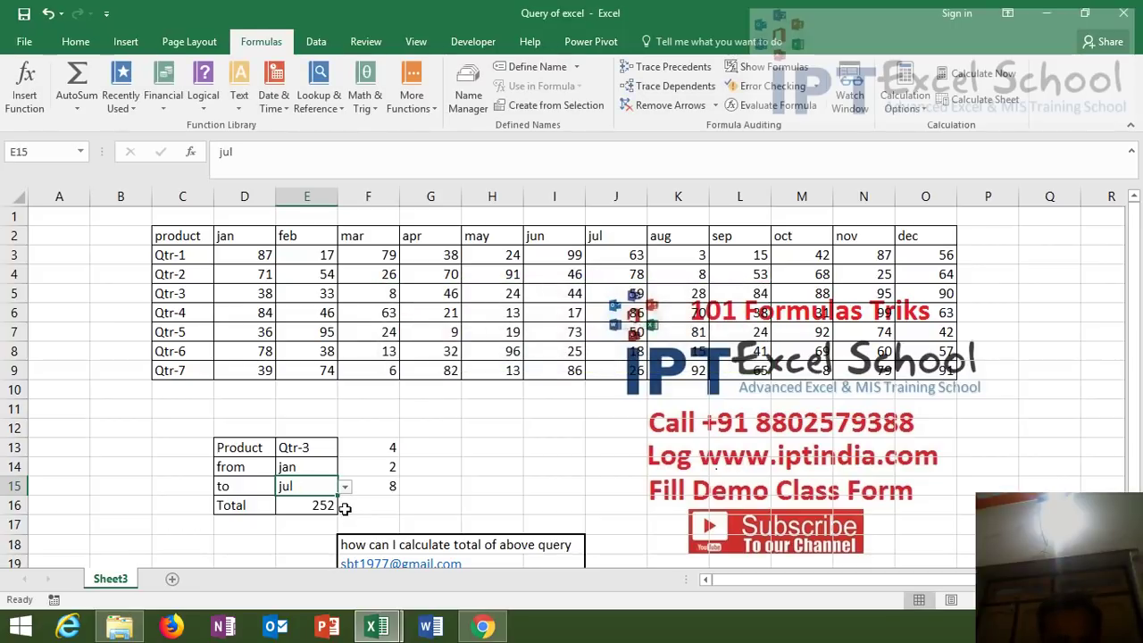
click(770, 105)
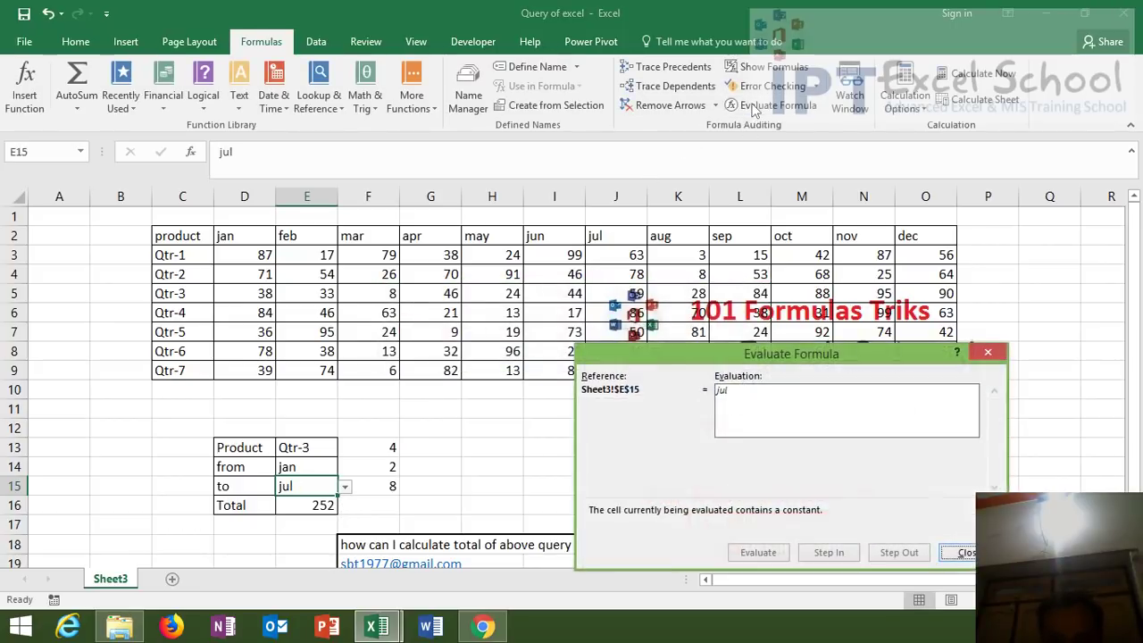
key(Escape)
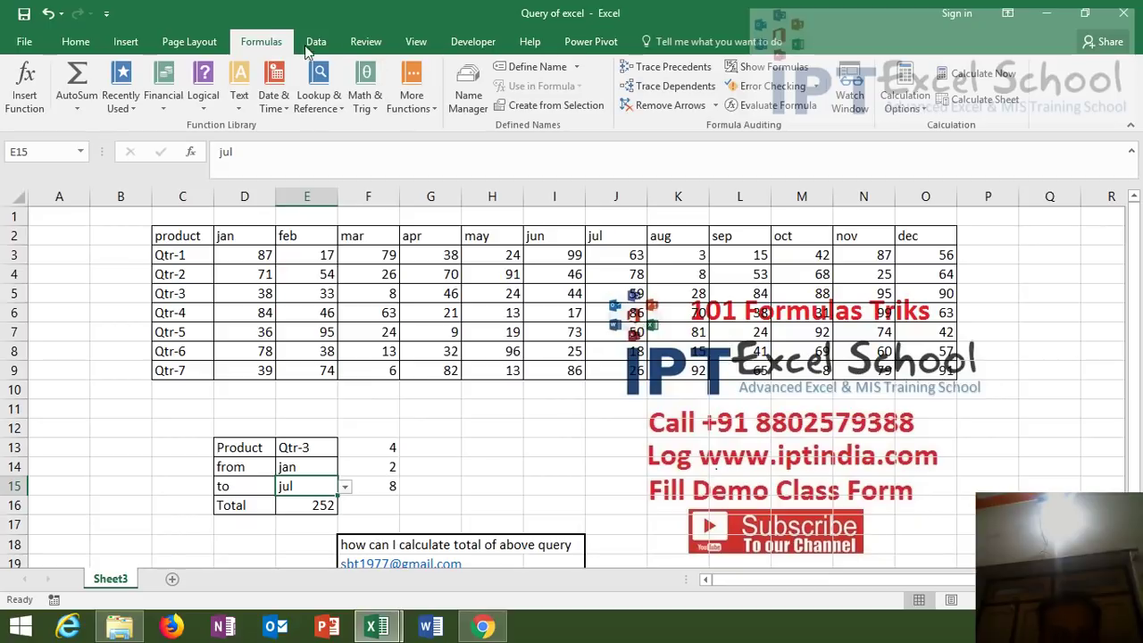
Change E15's data validation list source to =$D$2:$O$2
click(316, 42)
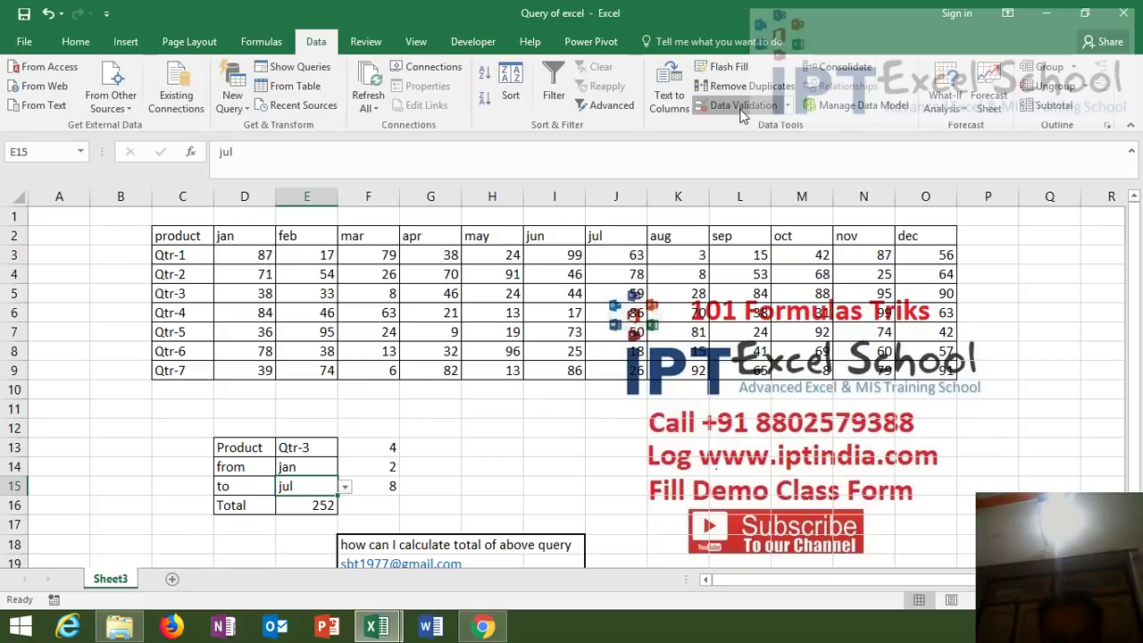
click(738, 105)
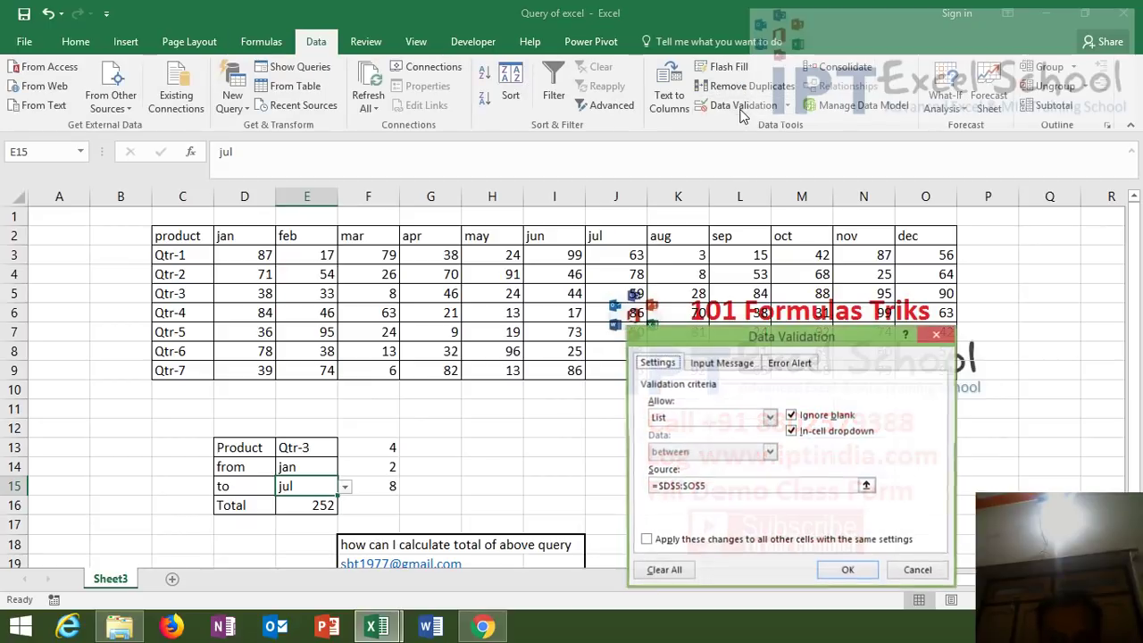
click(722, 485)
double_click(722, 485)
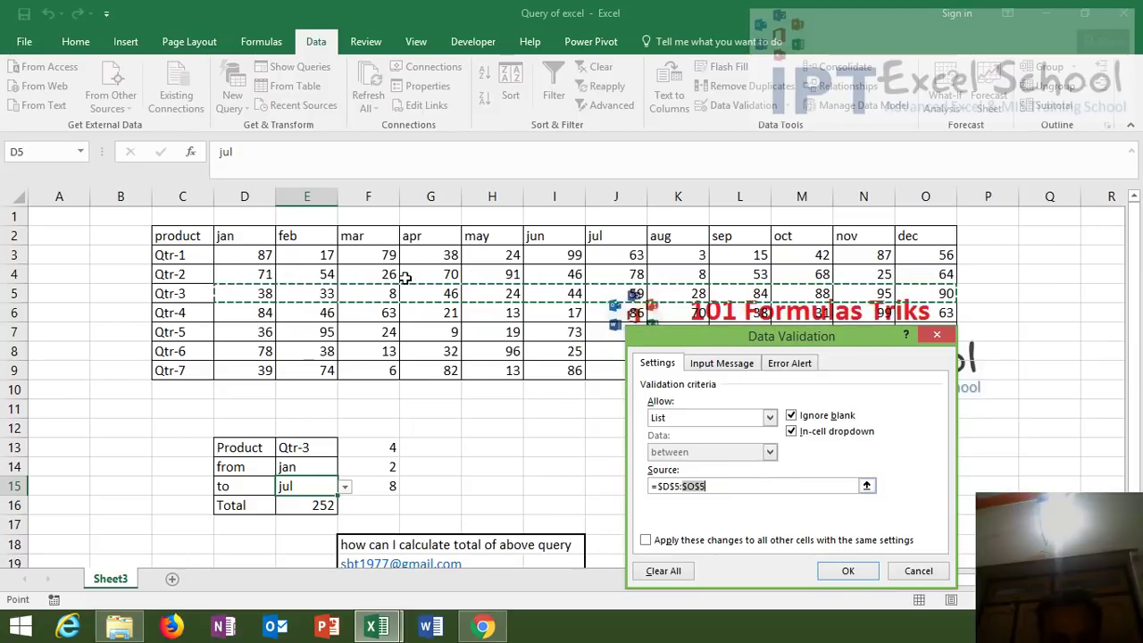
key(BackSpace)
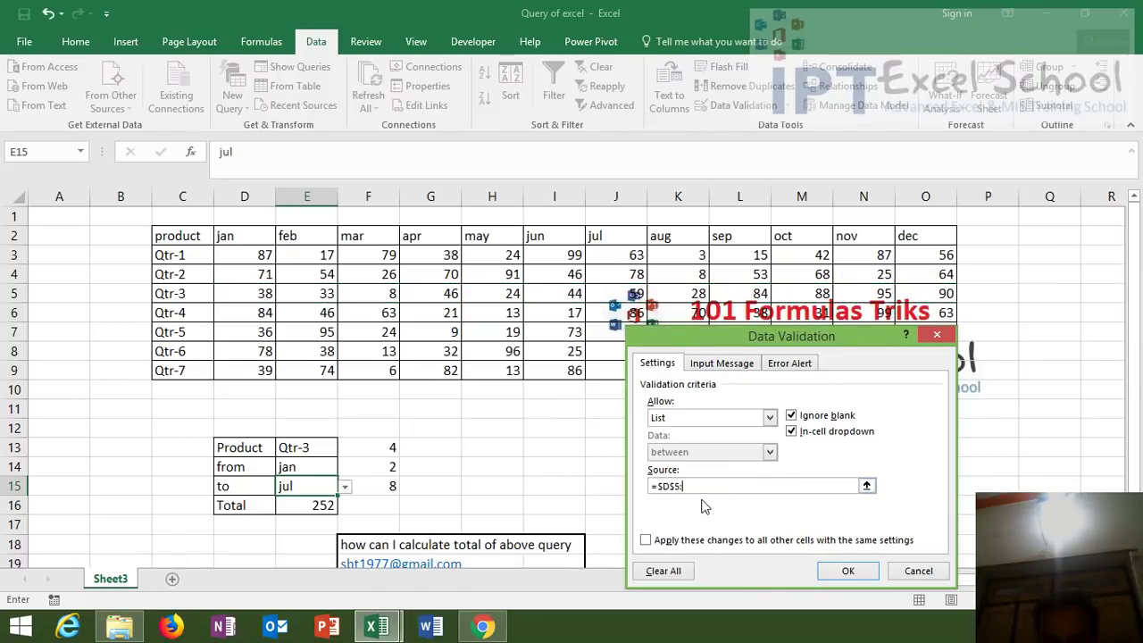
key(BackSpace)
key(BackSpace)
key(BackSpace)
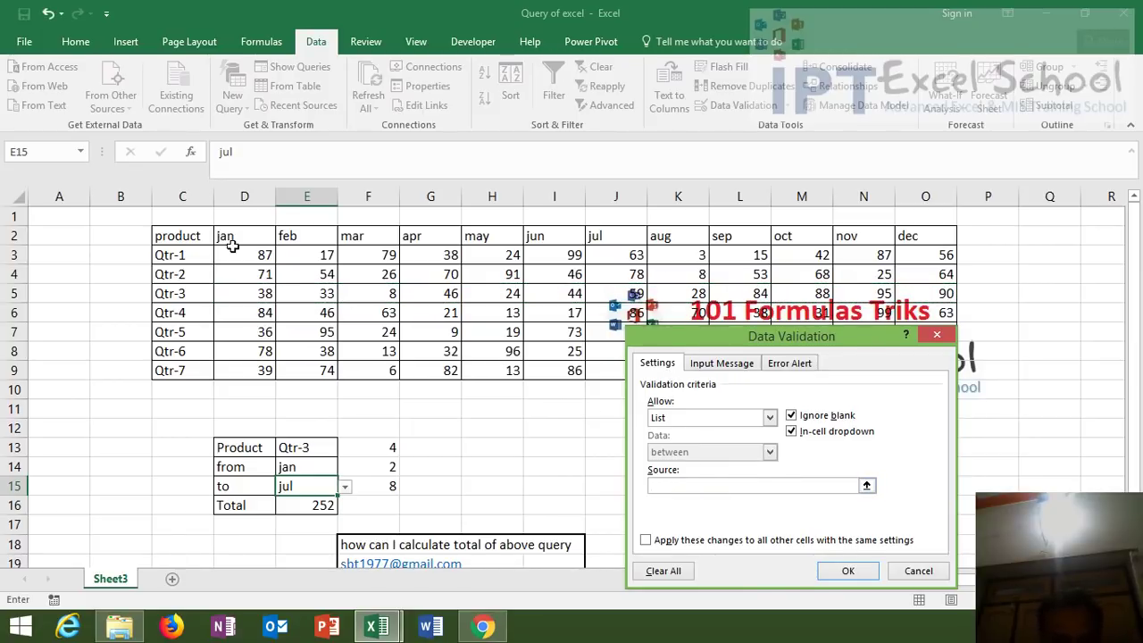
mouse_move(227, 236)
mouse_down()
mouse_move(722, 254)
mouse_move(938, 243)
mouse_up()
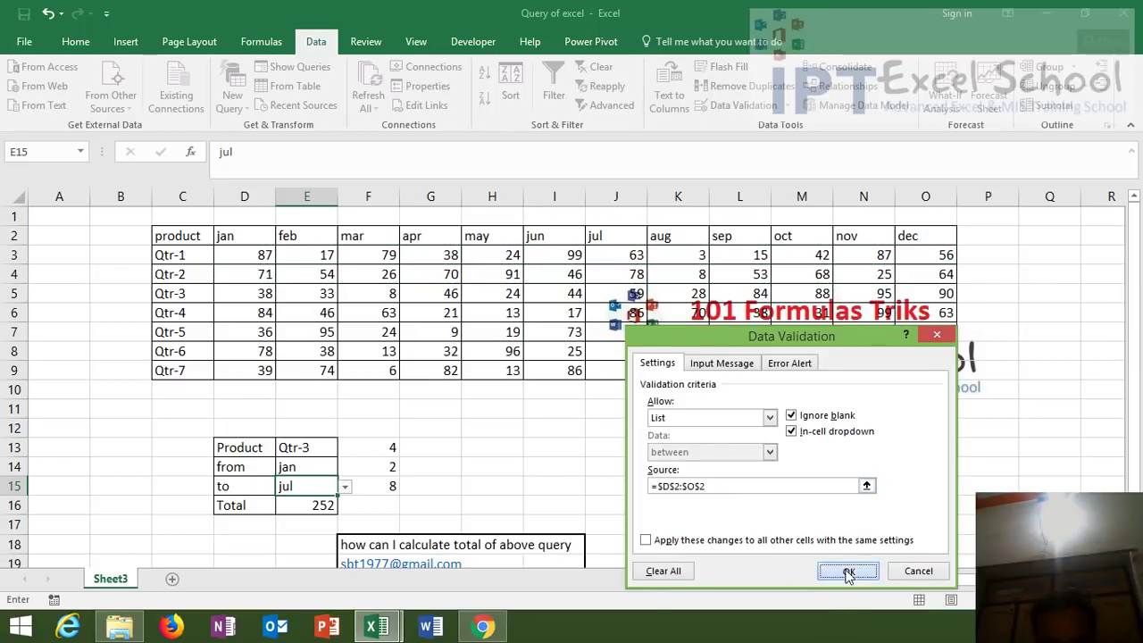
click(847, 571)
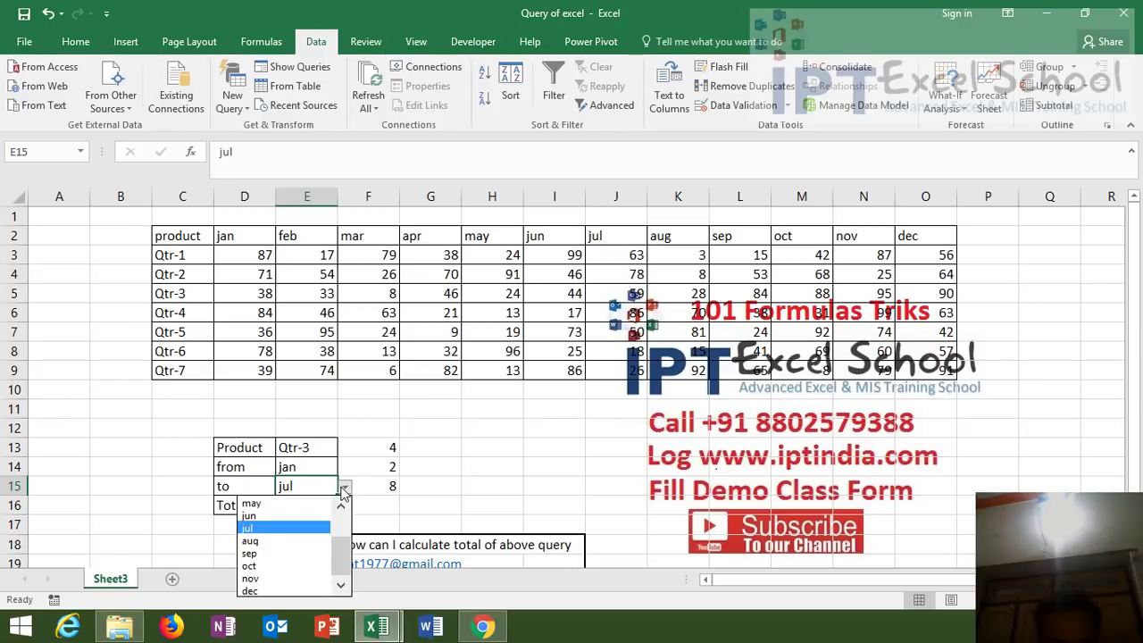
Choose mar as the to month and confirm D5:F5 sums to the Total of 79
click(342, 510)
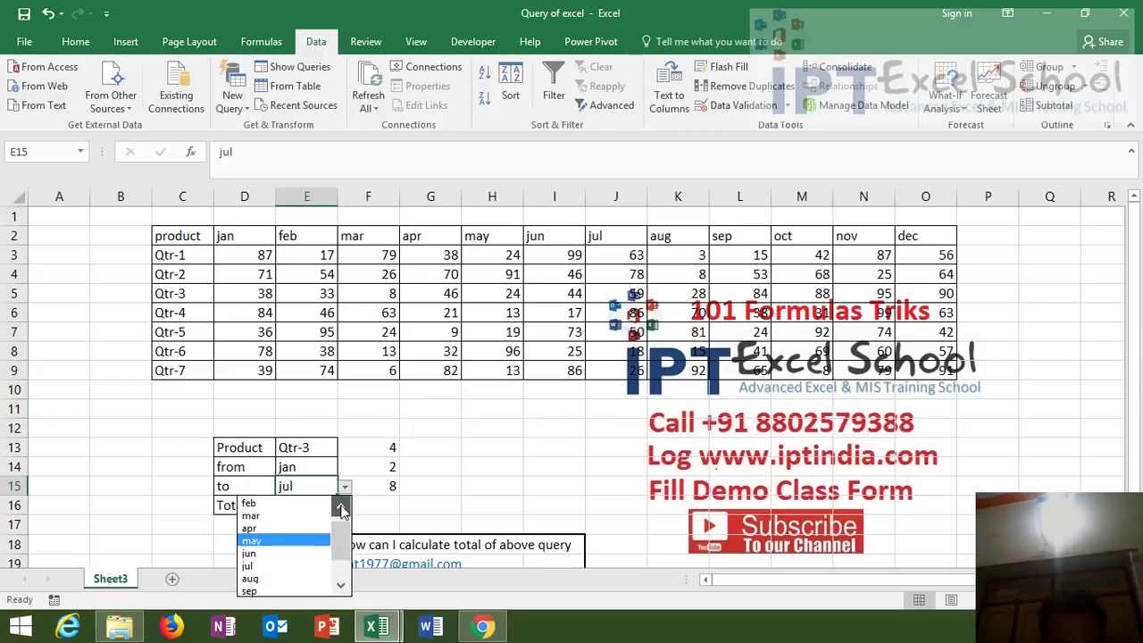
click(322, 527)
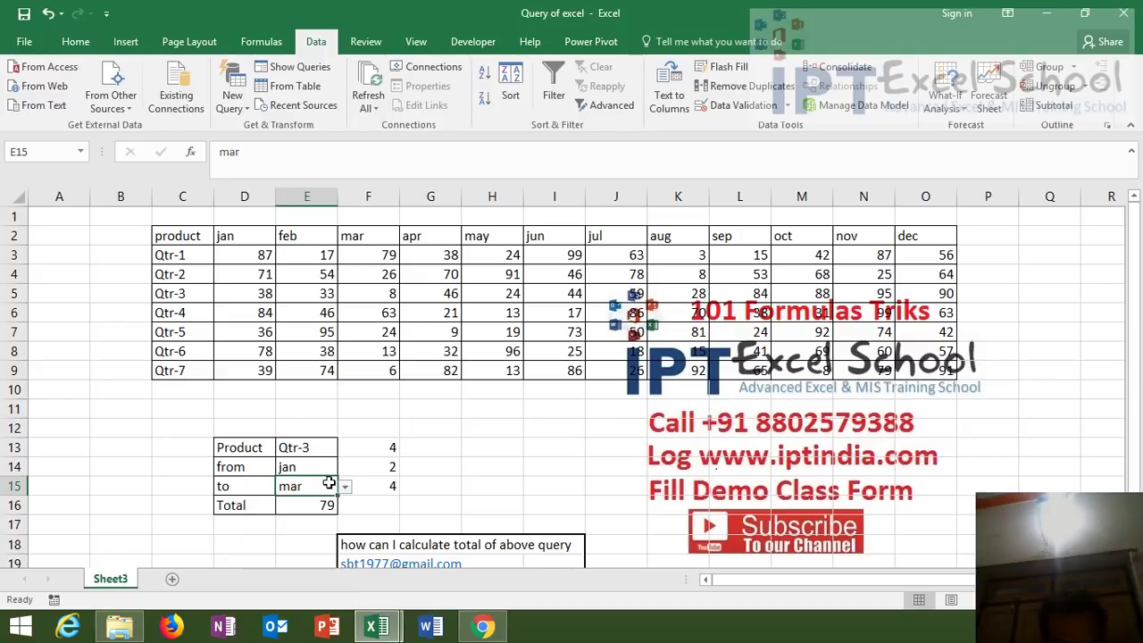
click(324, 506)
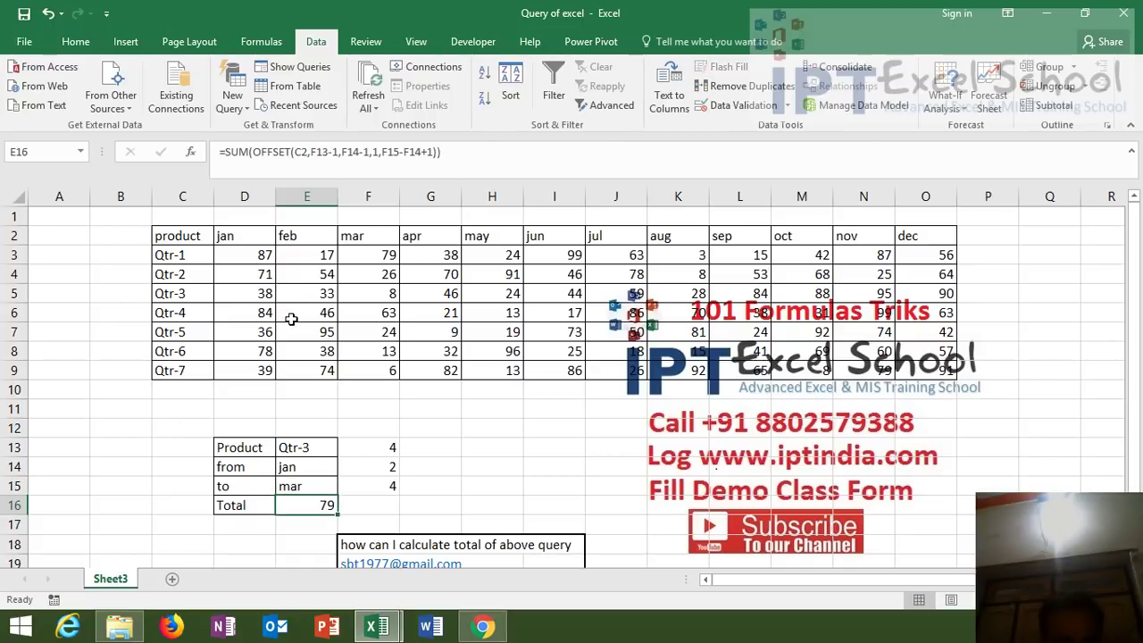
click(259, 294)
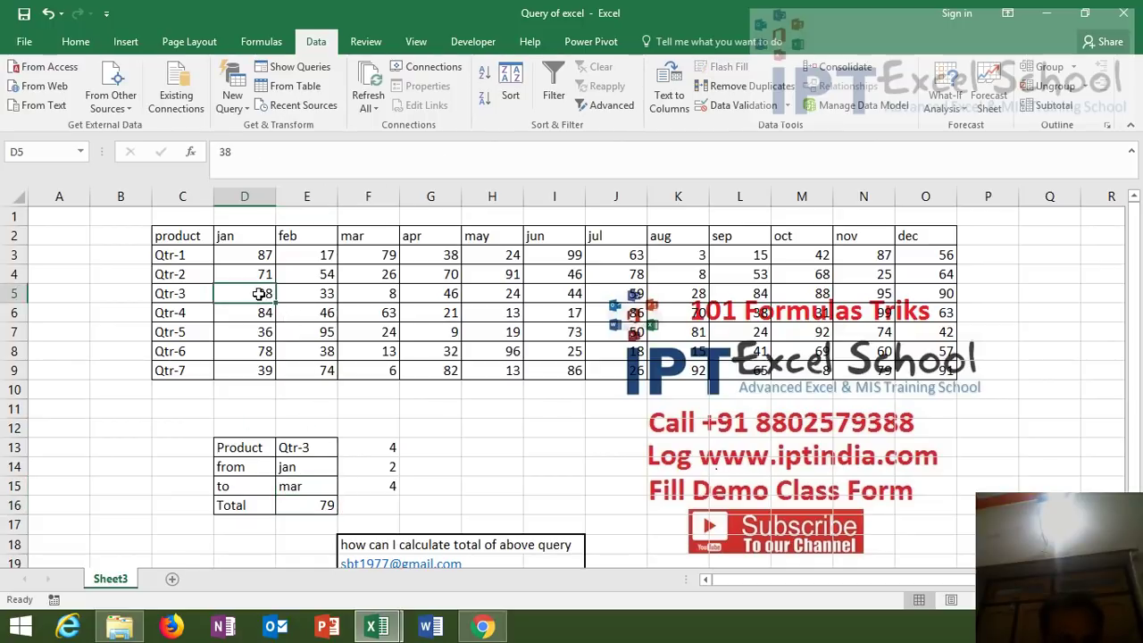
drag(259, 294, 366, 294)
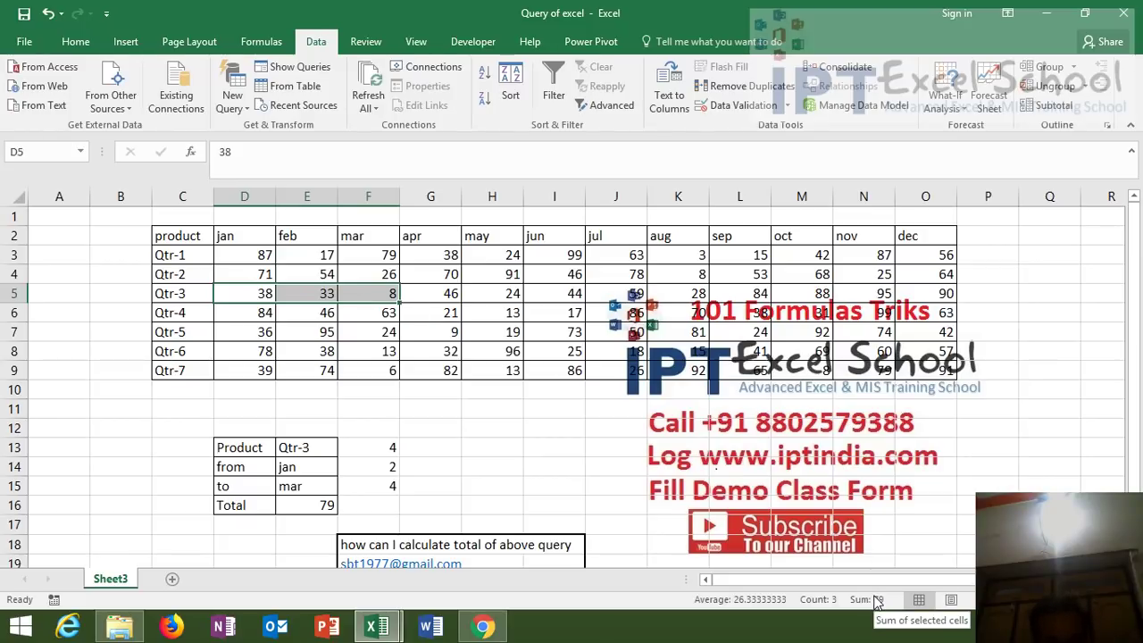
Change the from cell E14's validation list source to the month headers =$D$2:$O$2
click(317, 484)
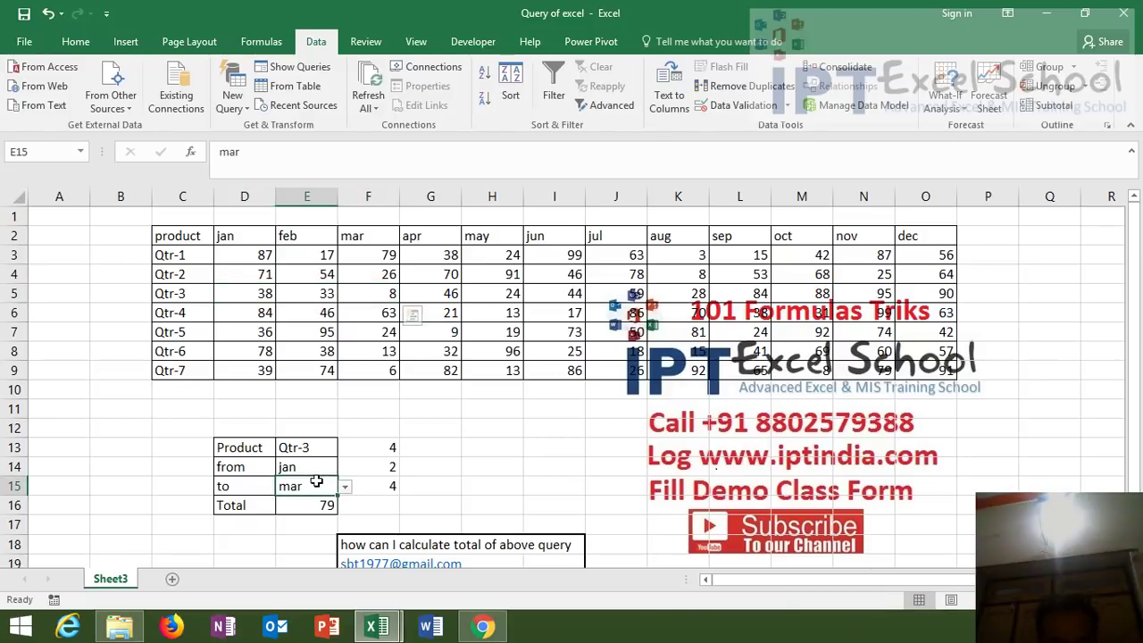
click(317, 468)
click(345, 468)
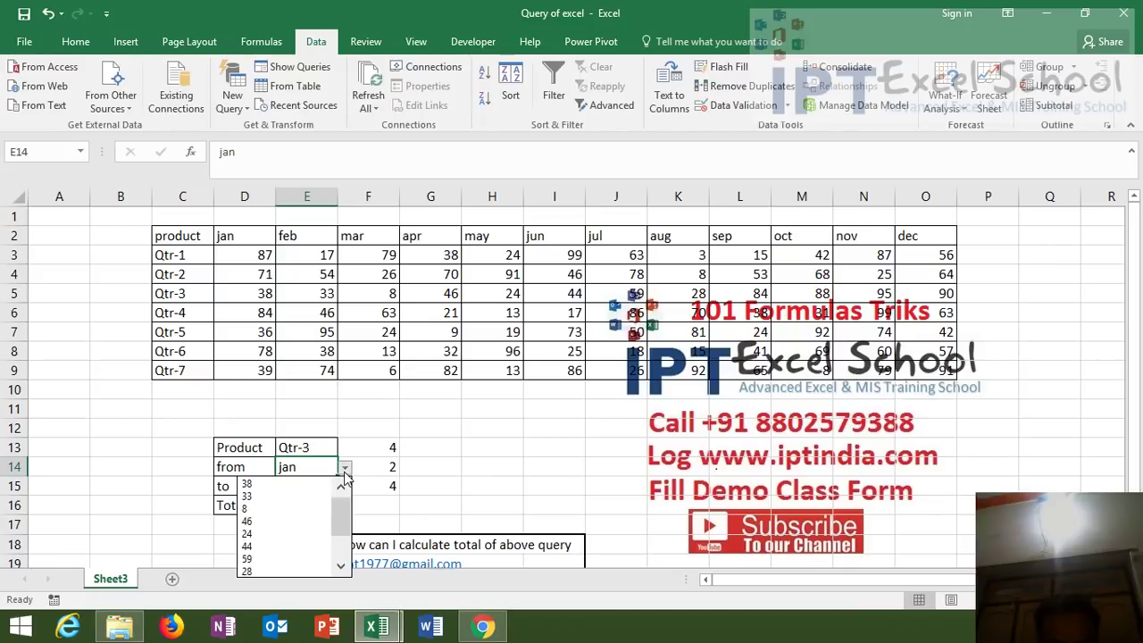
click(345, 470)
click(742, 105)
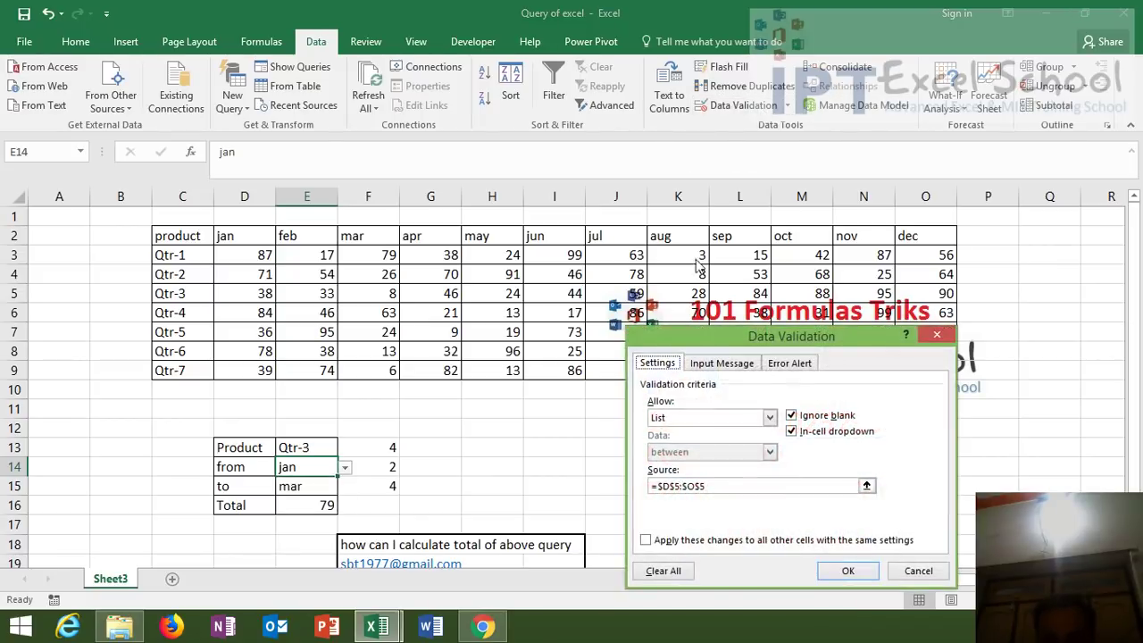
drag(707, 486, 657, 486)
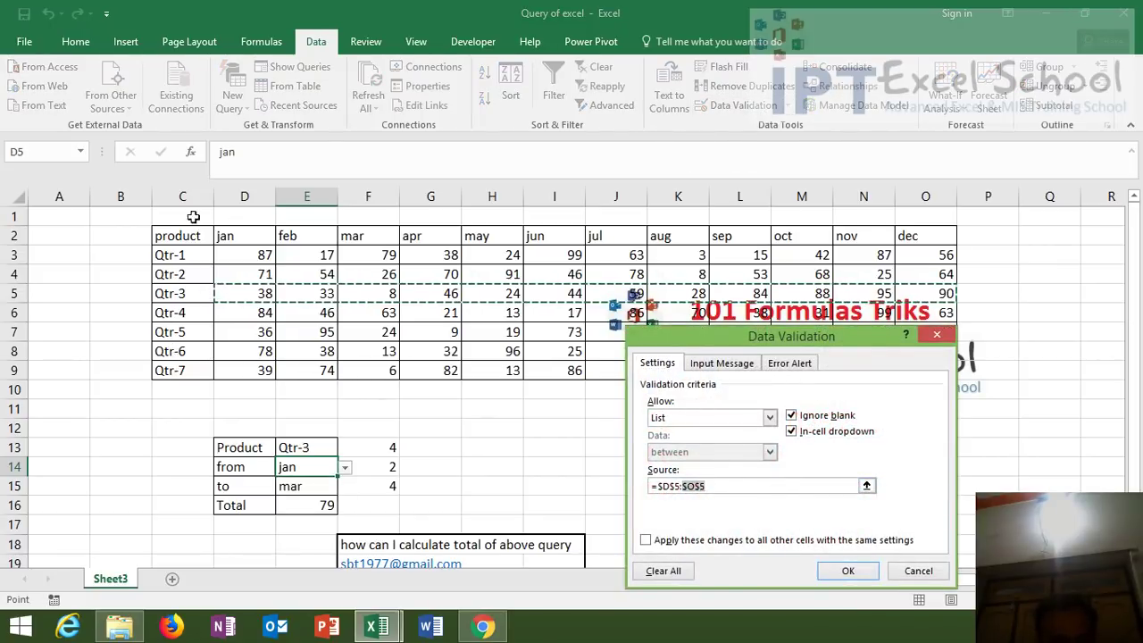
click(228, 239)
drag(228, 239, 908, 236)
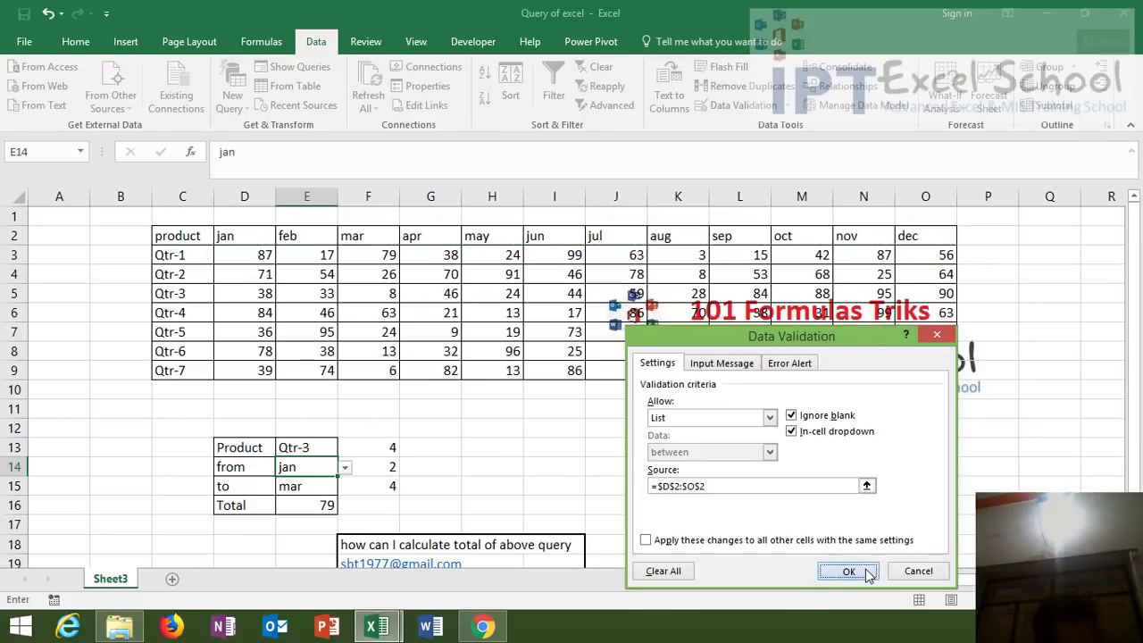
click(866, 573)
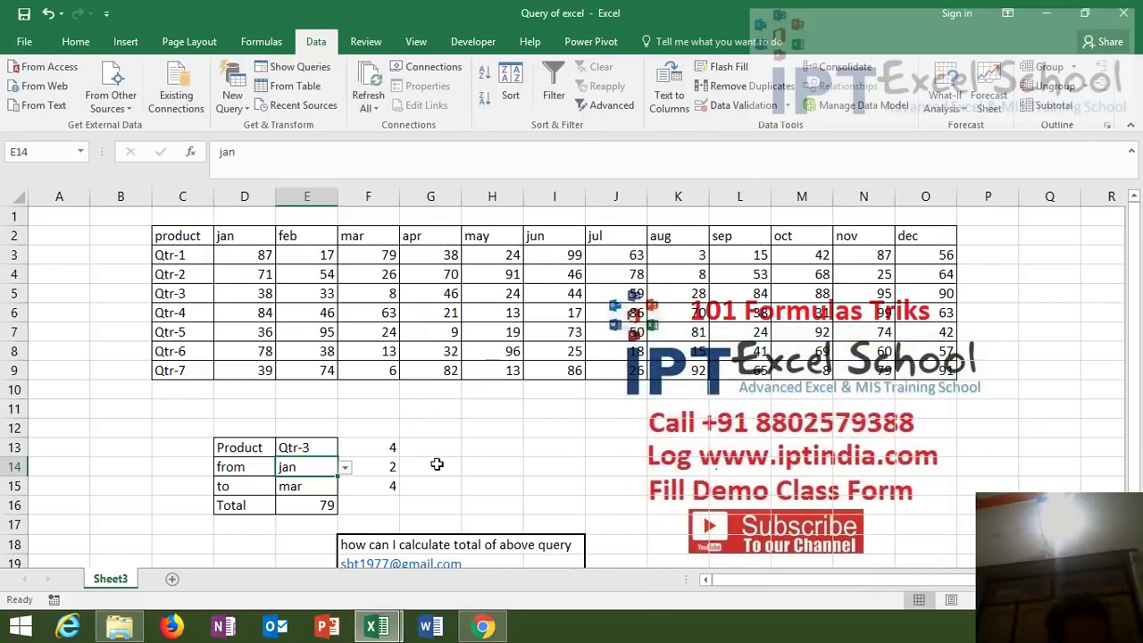
Pick jun as the from month and oct as the to month, so Total shows 303
click(346, 468)
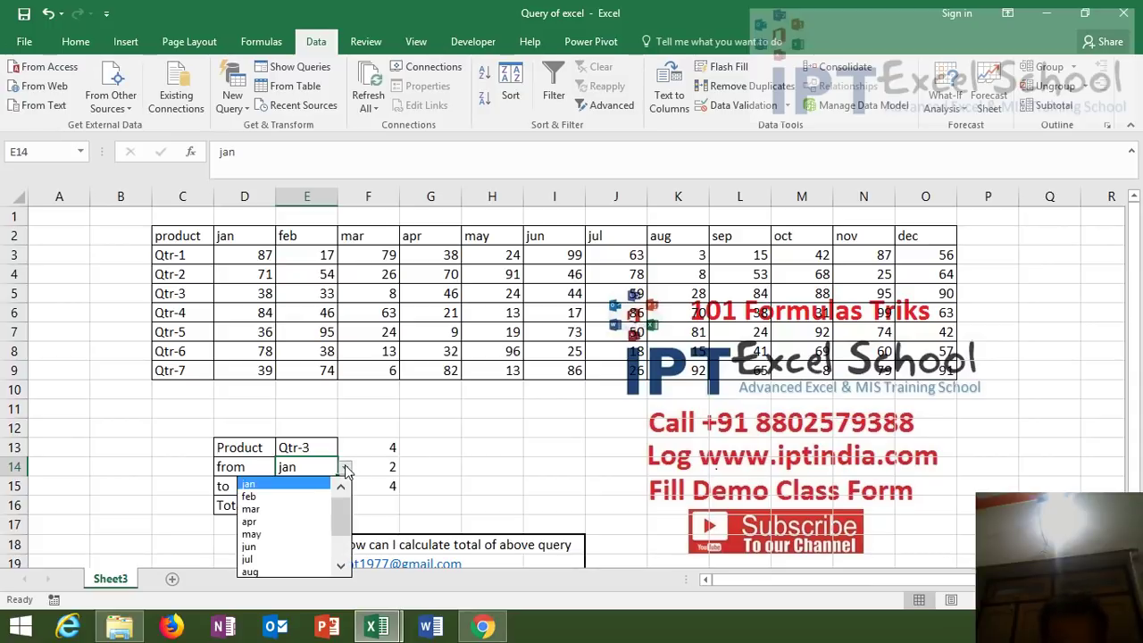
click(291, 546)
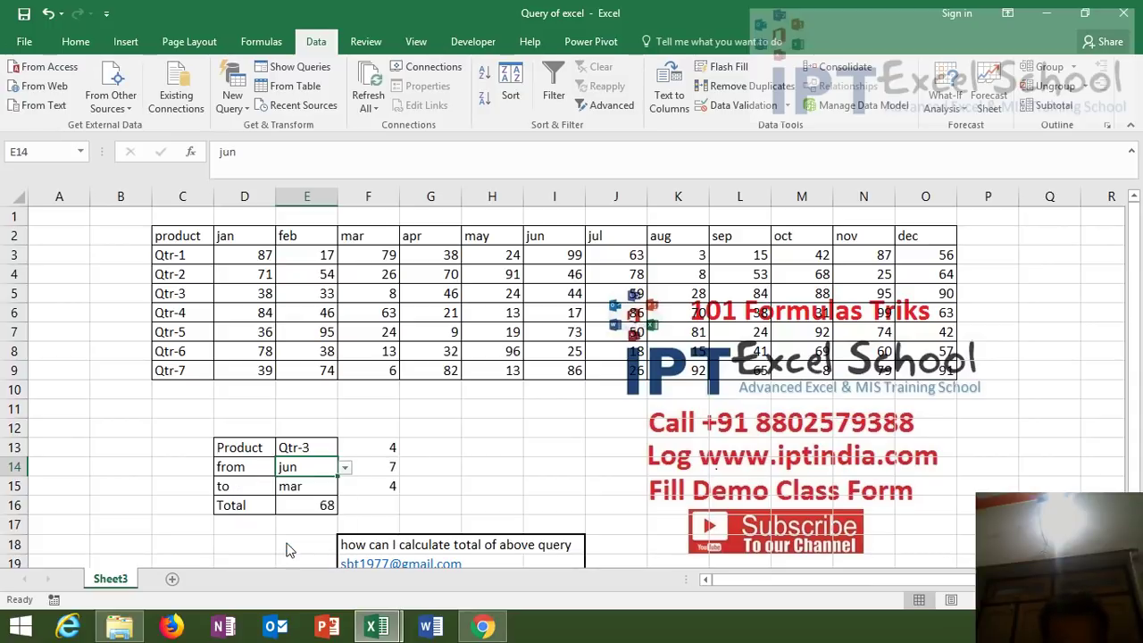
click(316, 483)
click(345, 488)
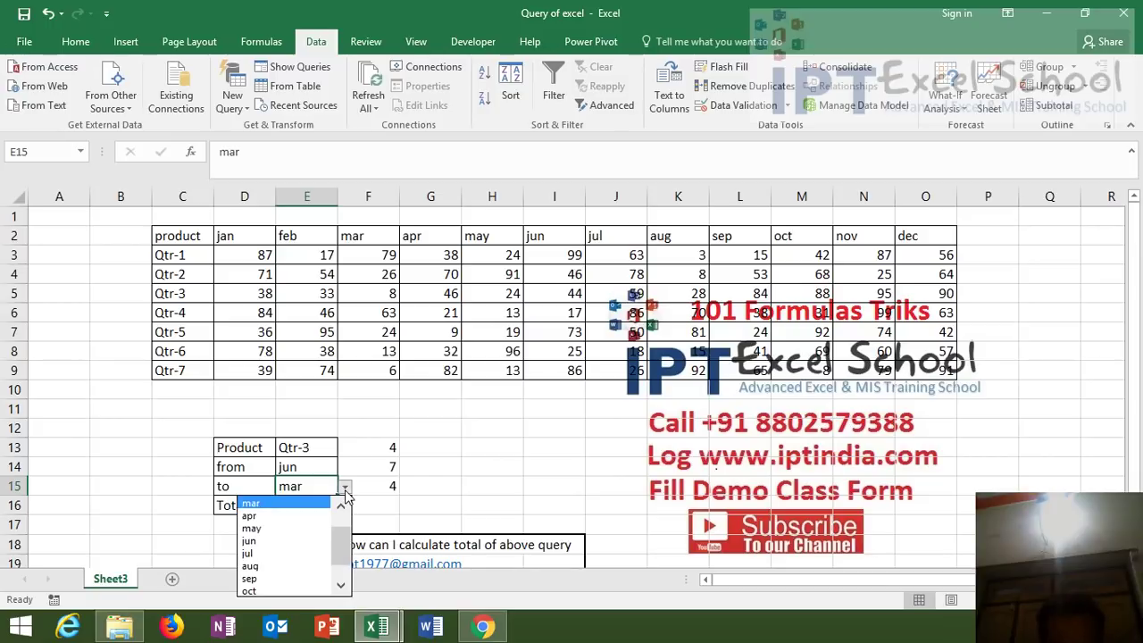
click(295, 591)
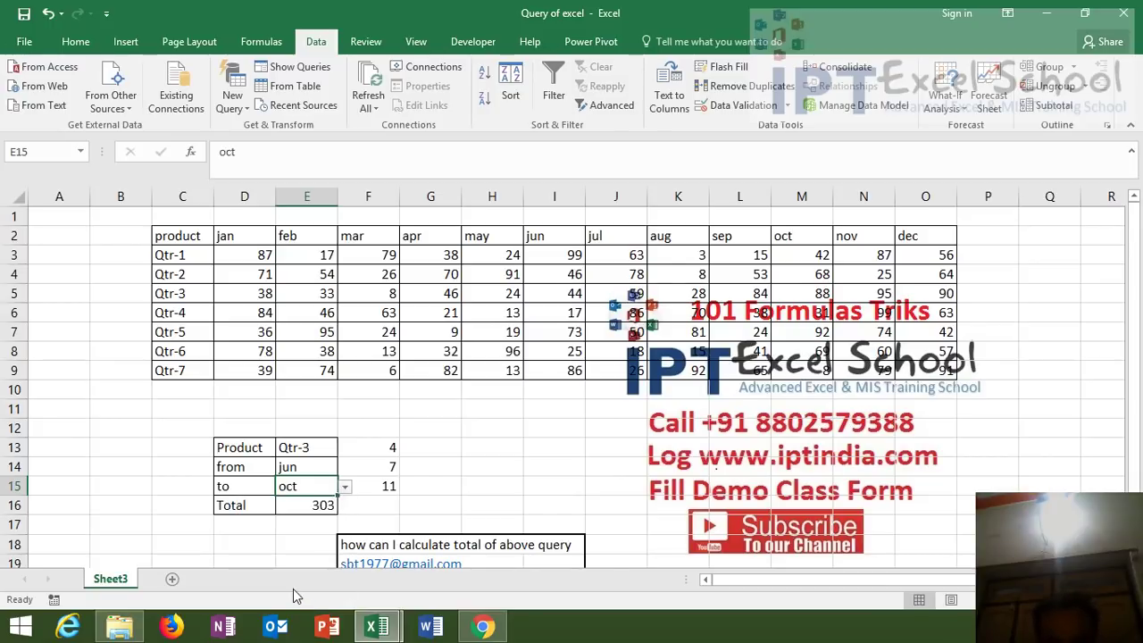
click(308, 503)
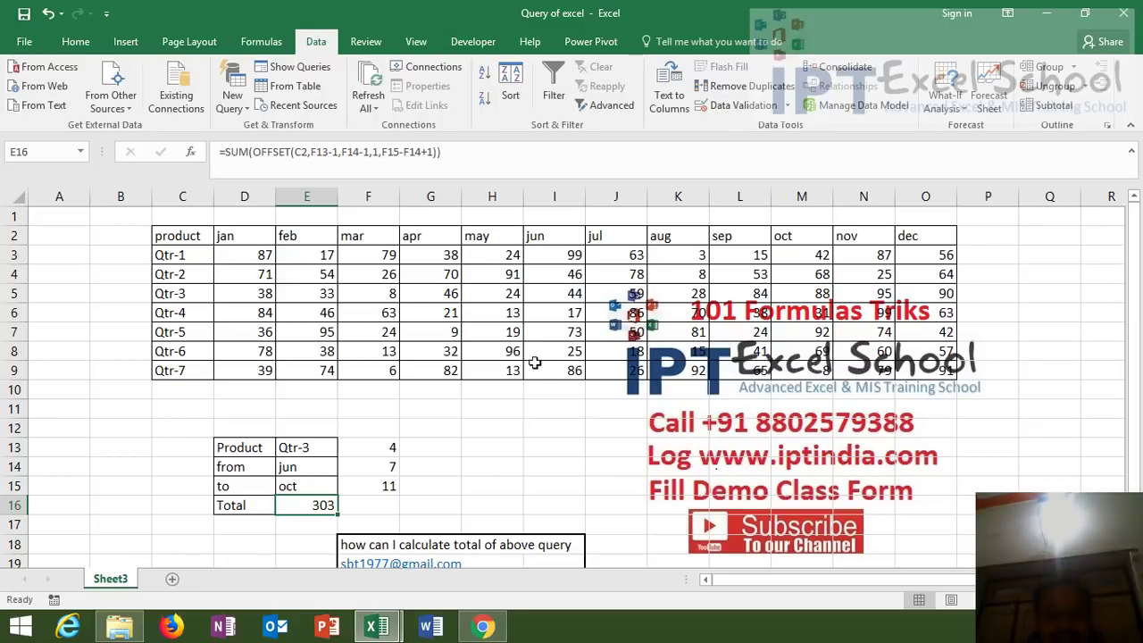
Enter =OFFSET(C2,2,3) in H14, returning 26
click(511, 462)
text(=)
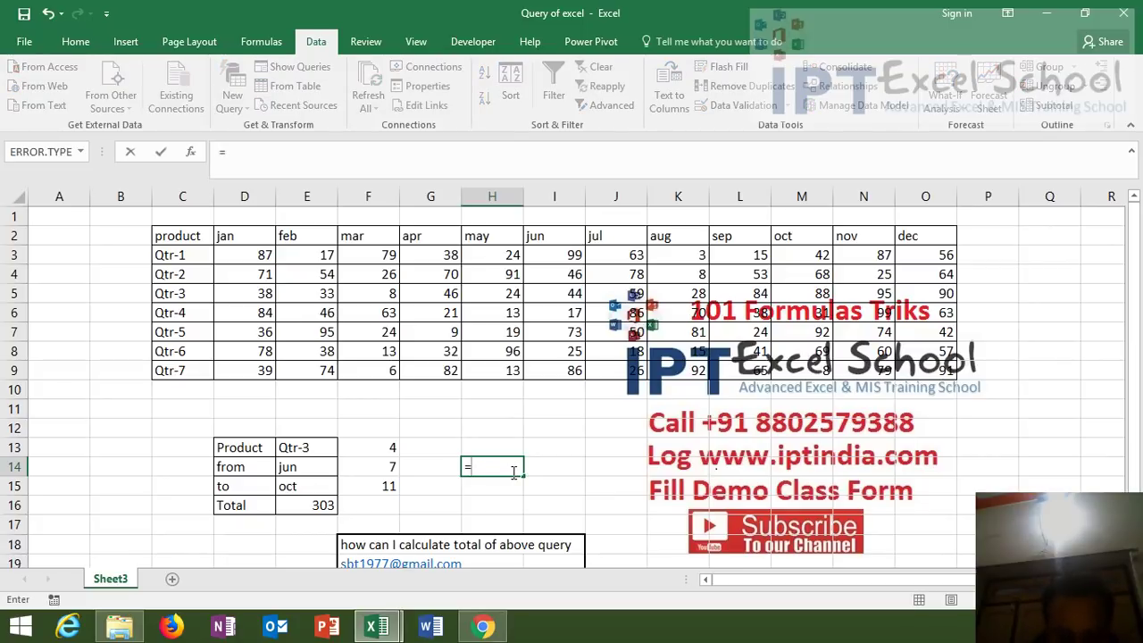
text(of)
key(Tab)
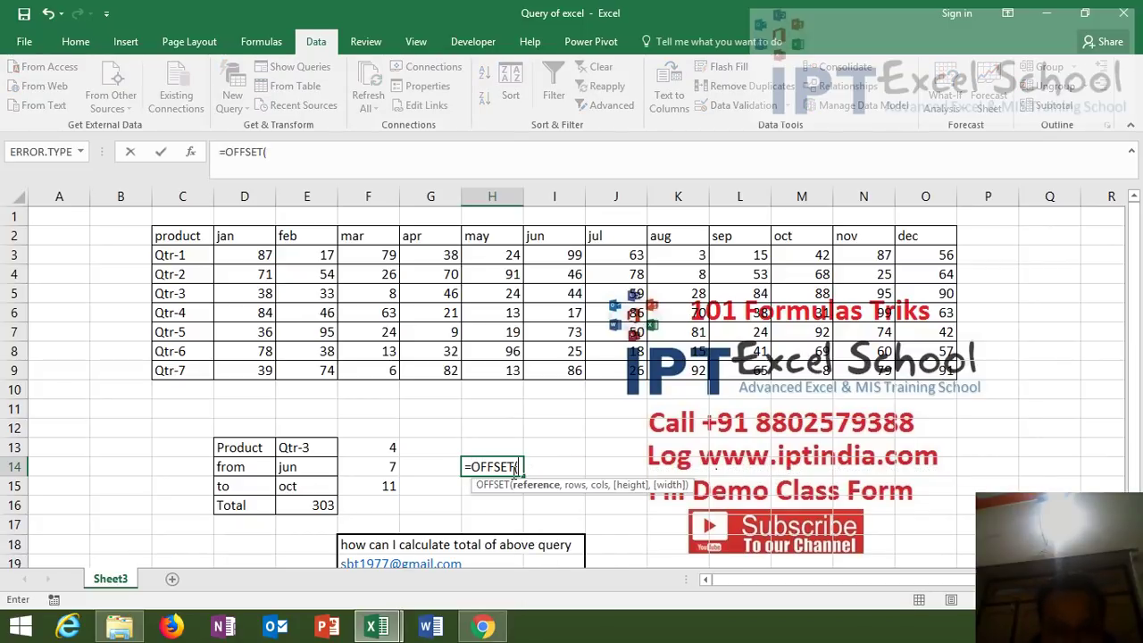
click(198, 239)
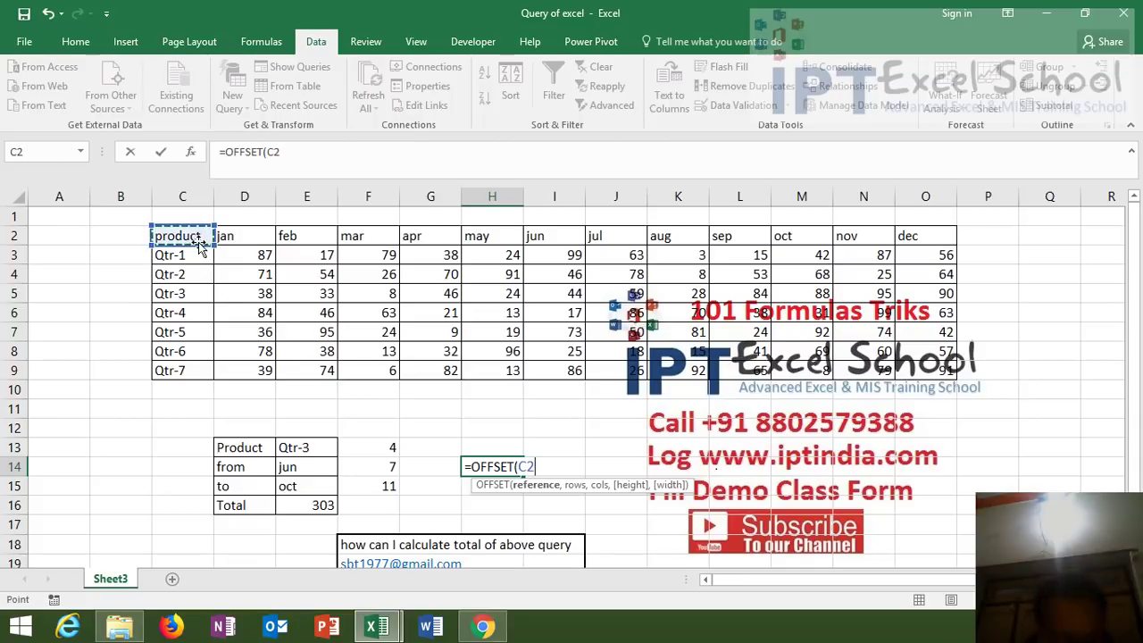
text(,)
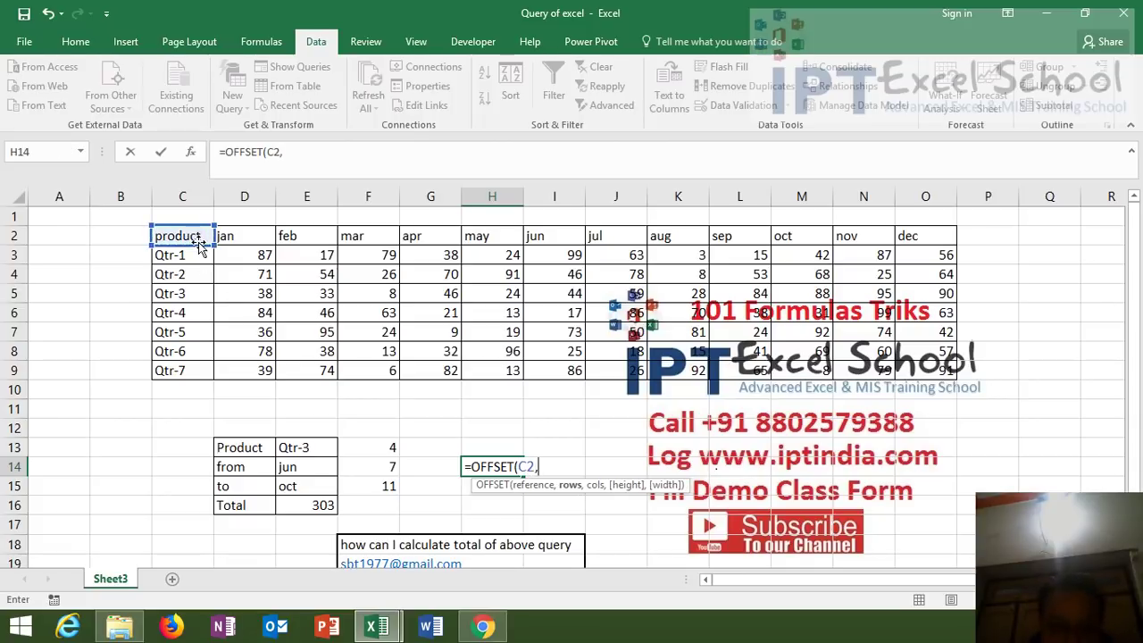
text(2,3)
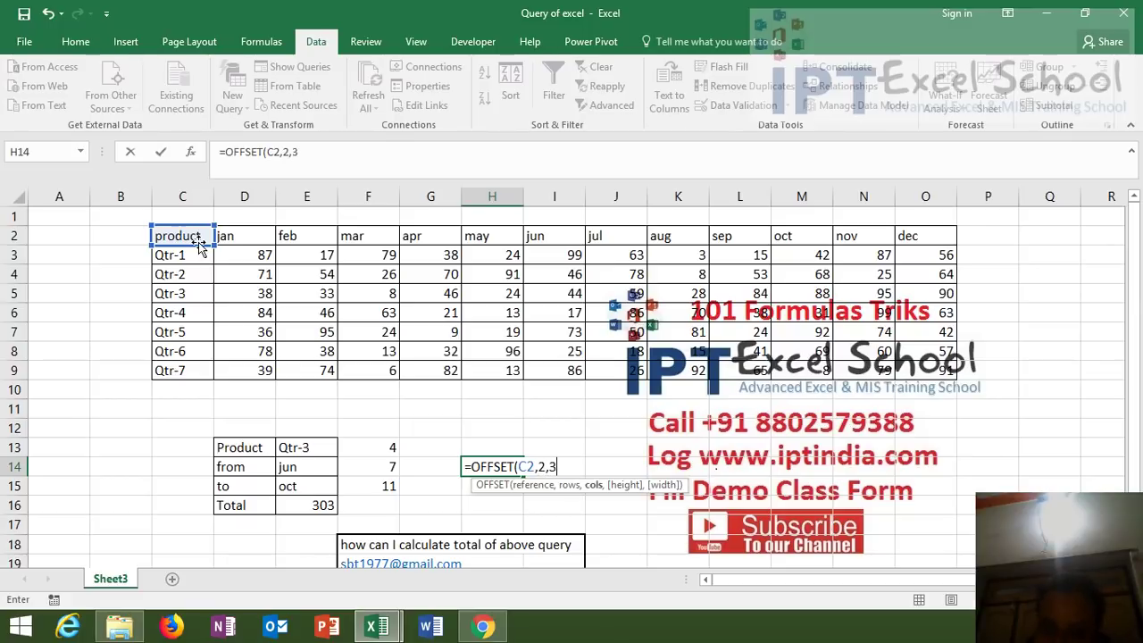
key(Return)
key(Up)
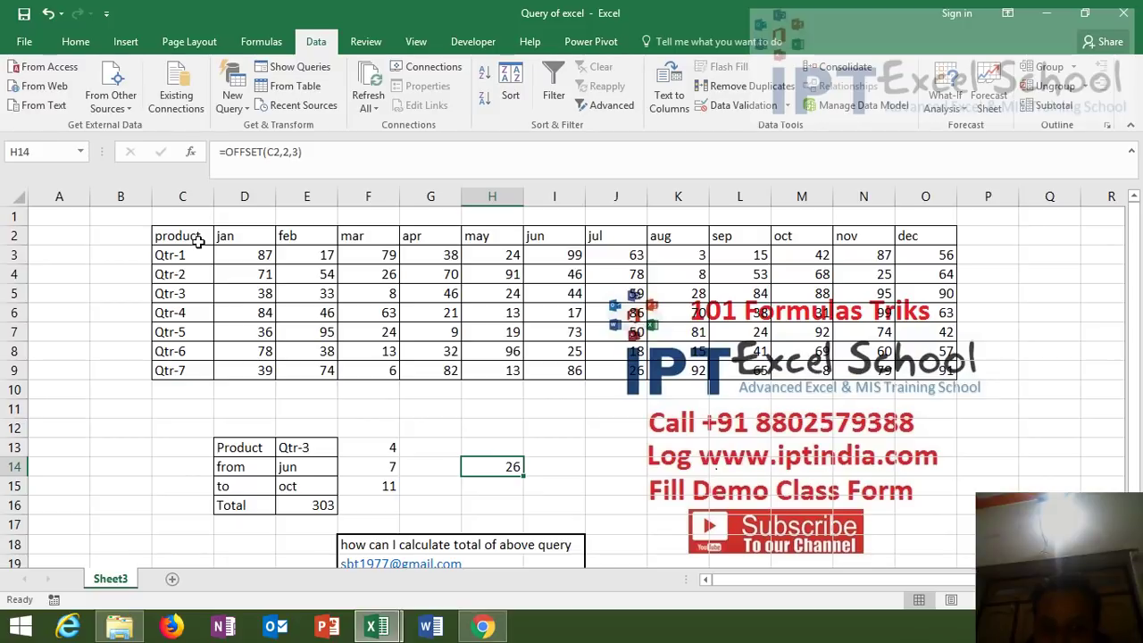
Trace the offset from C2 two rows down and three columns across to F4's 26
click(195, 239)
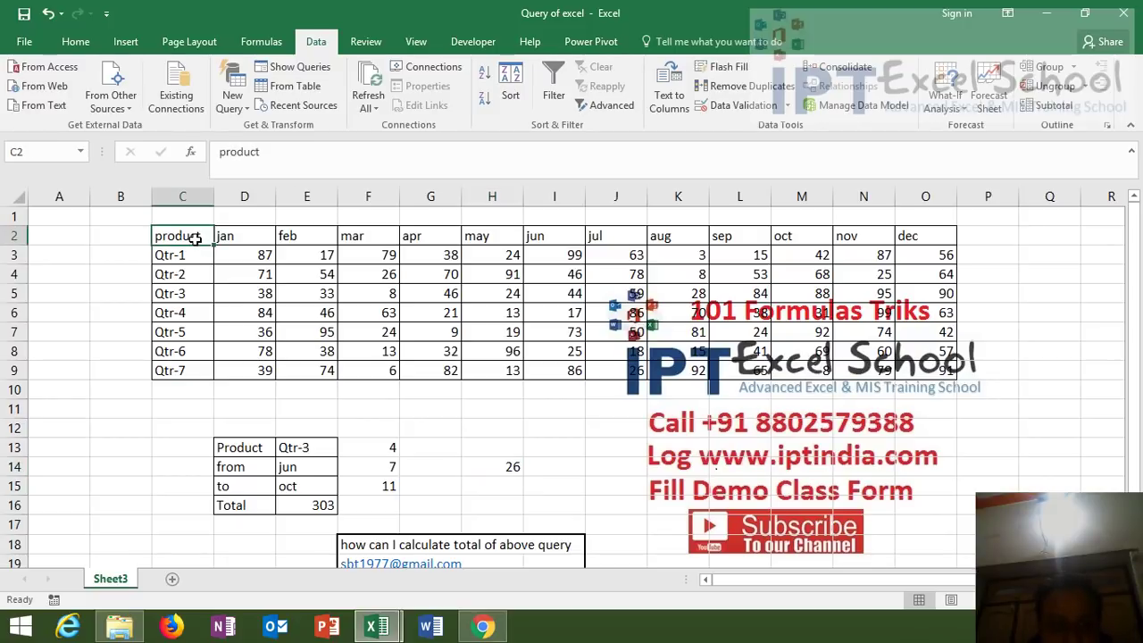
click(188, 256)
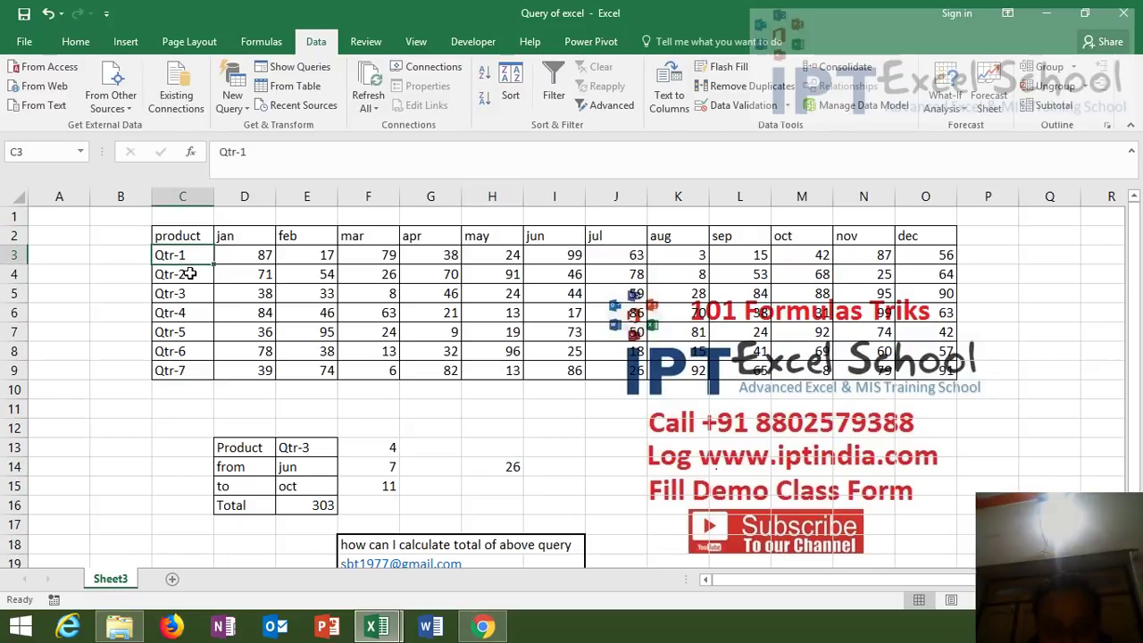
click(190, 274)
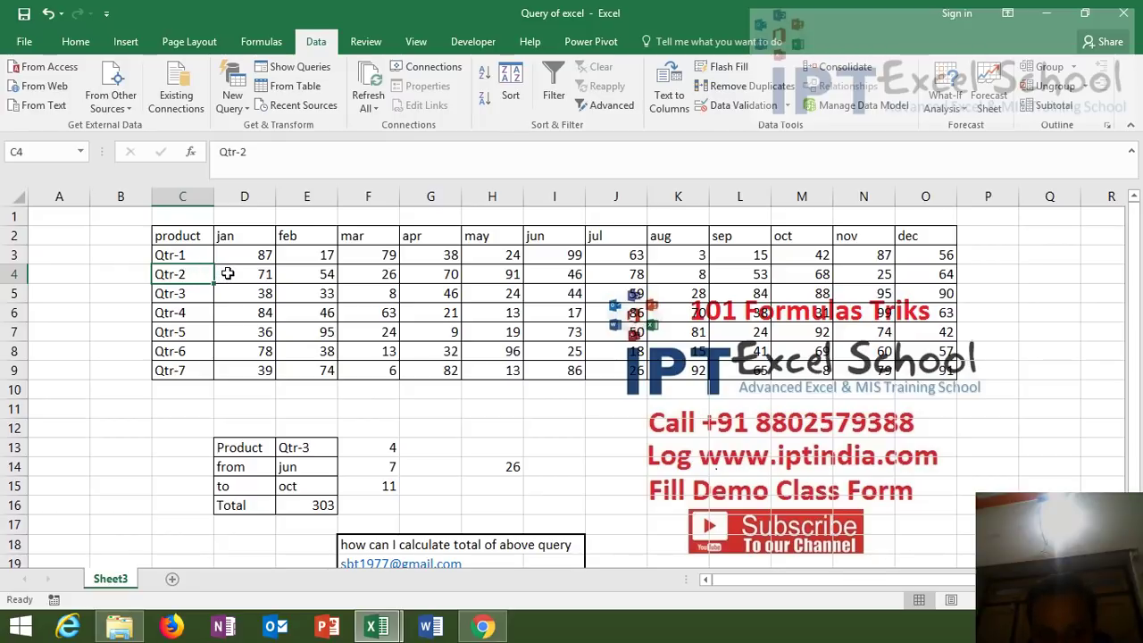
click(228, 274)
click(306, 267)
click(382, 267)
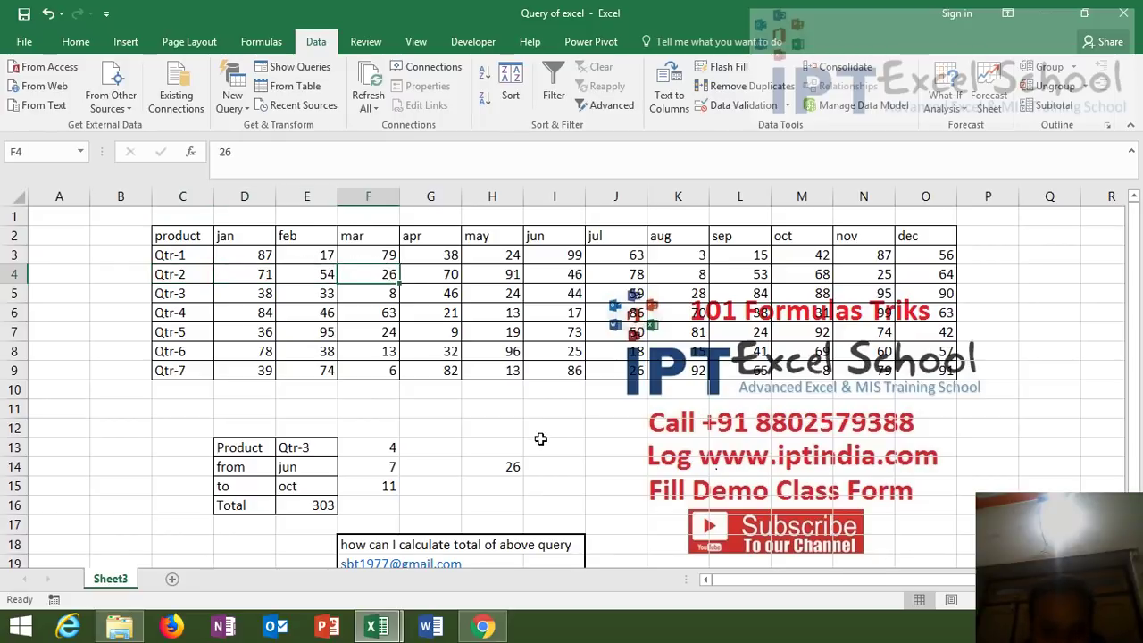
click(503, 469)
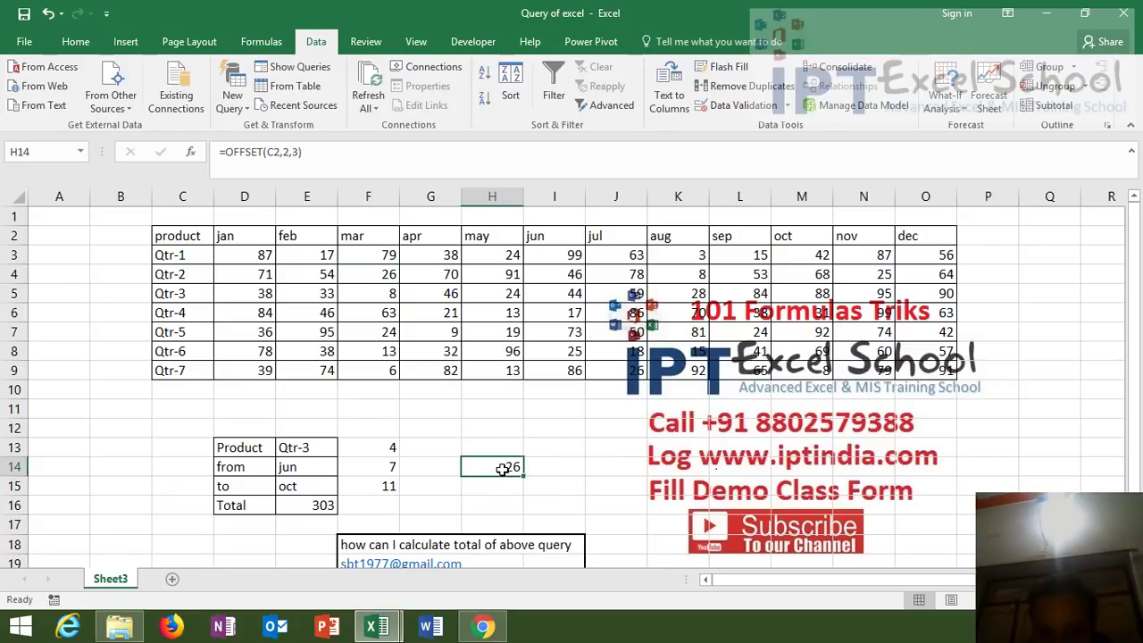
double_click(503, 469)
click(542, 469)
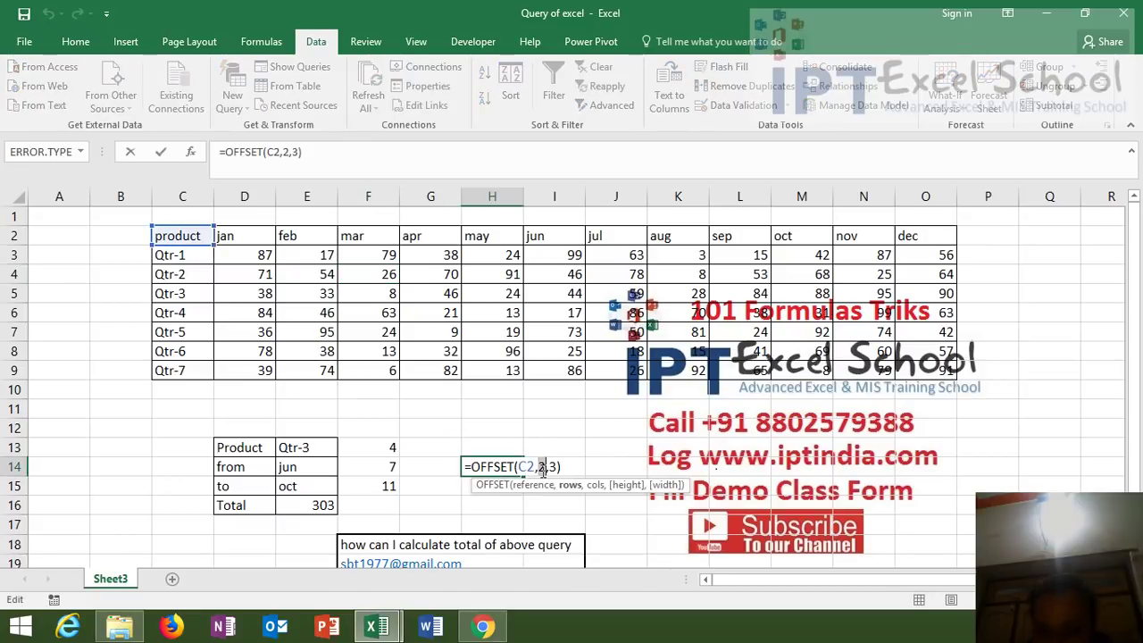
double_click(554, 467)
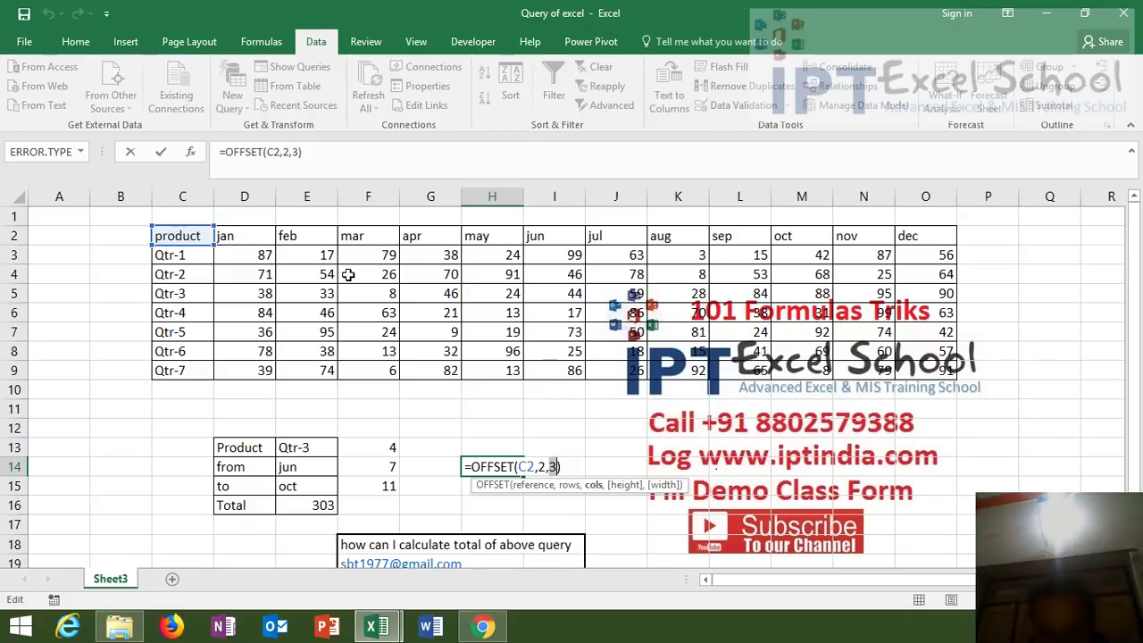
key(Return)
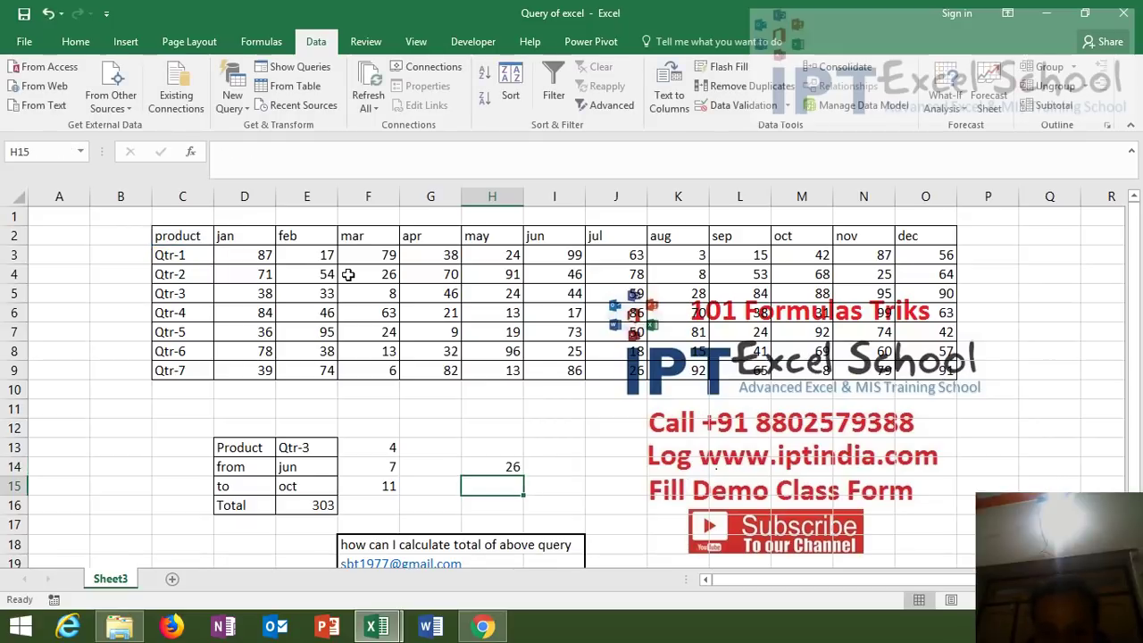
key(Up)
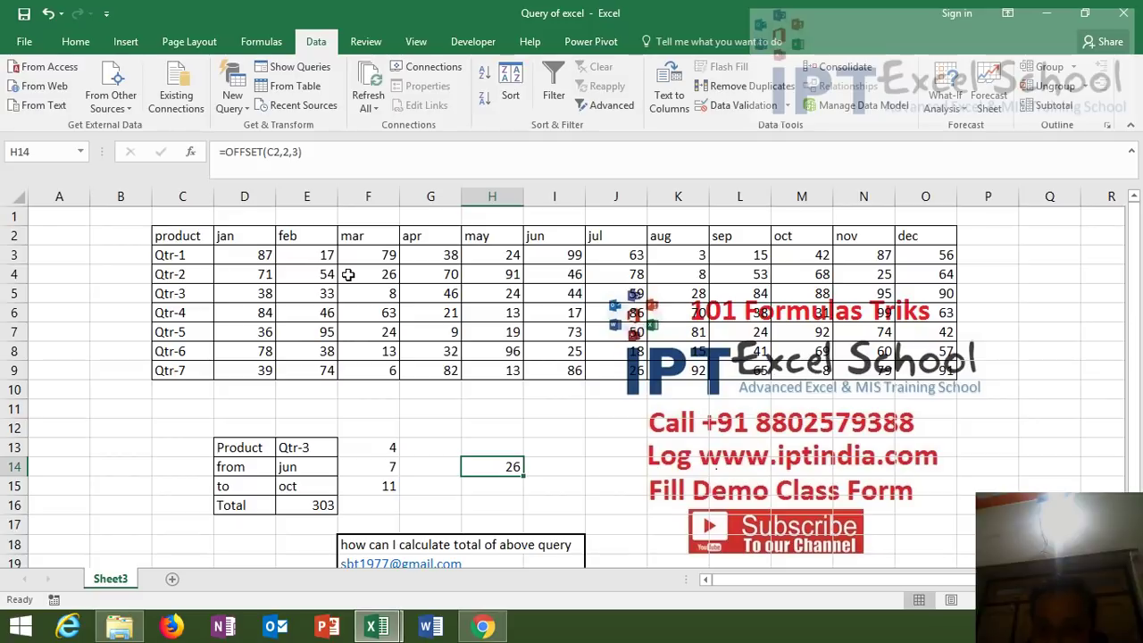
click(349, 274)
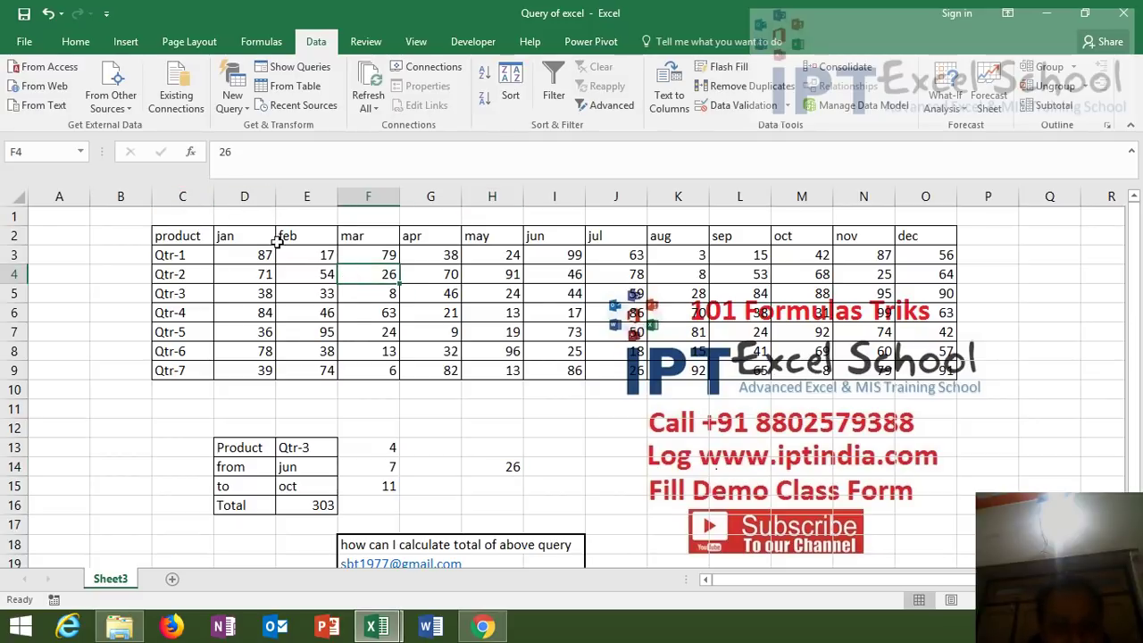
click(557, 464)
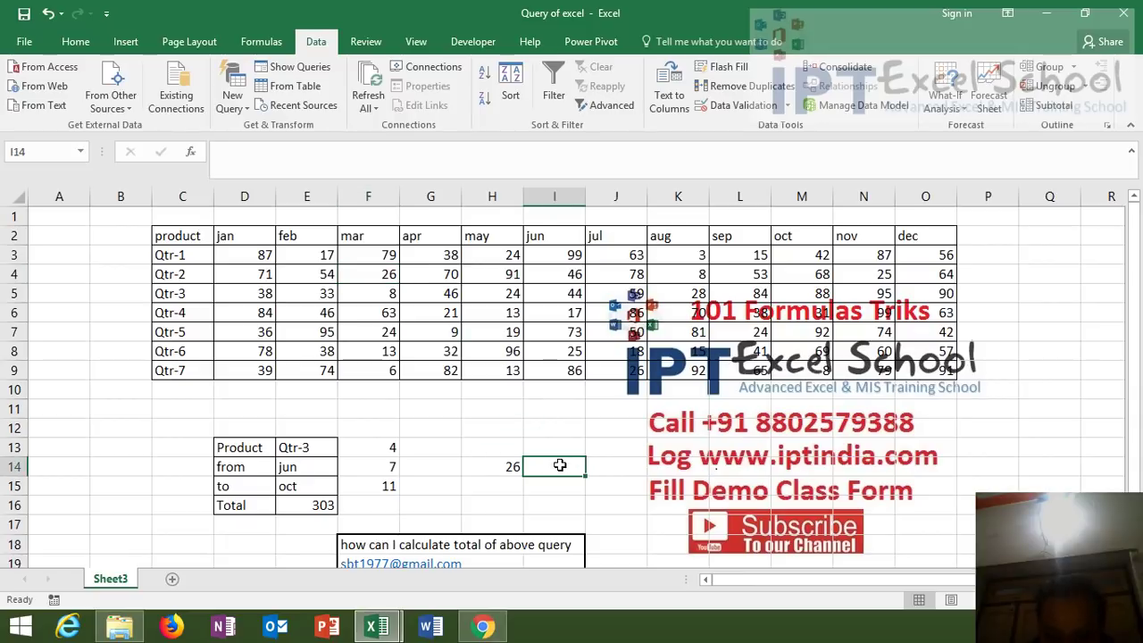
text(=f4)
key(Return)
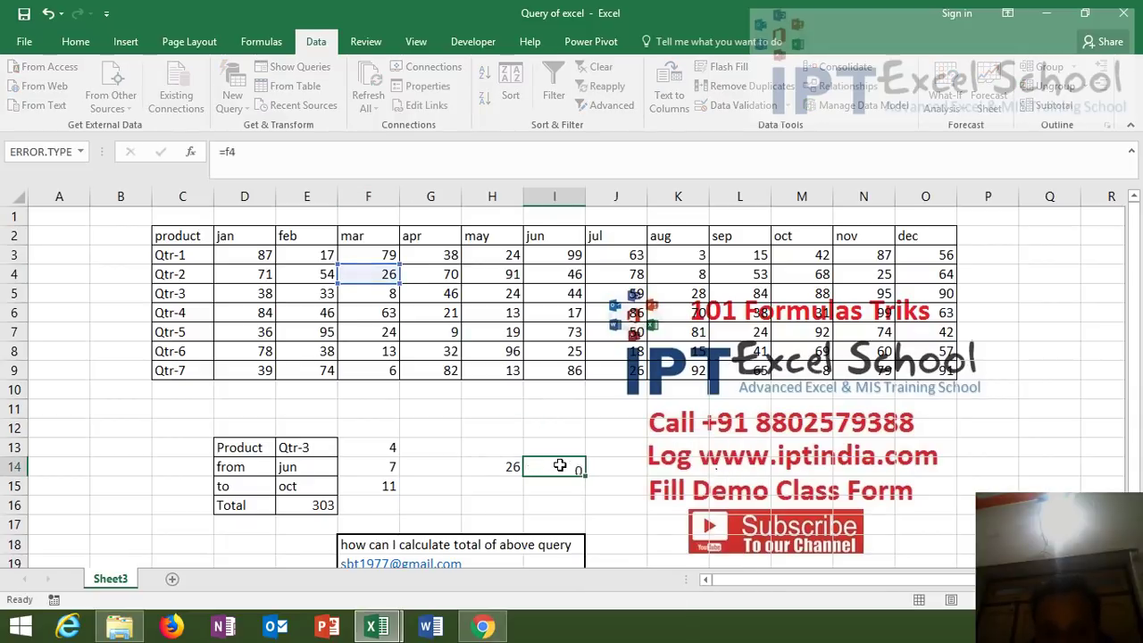
click(560, 464)
key(Delete)
key(Left)
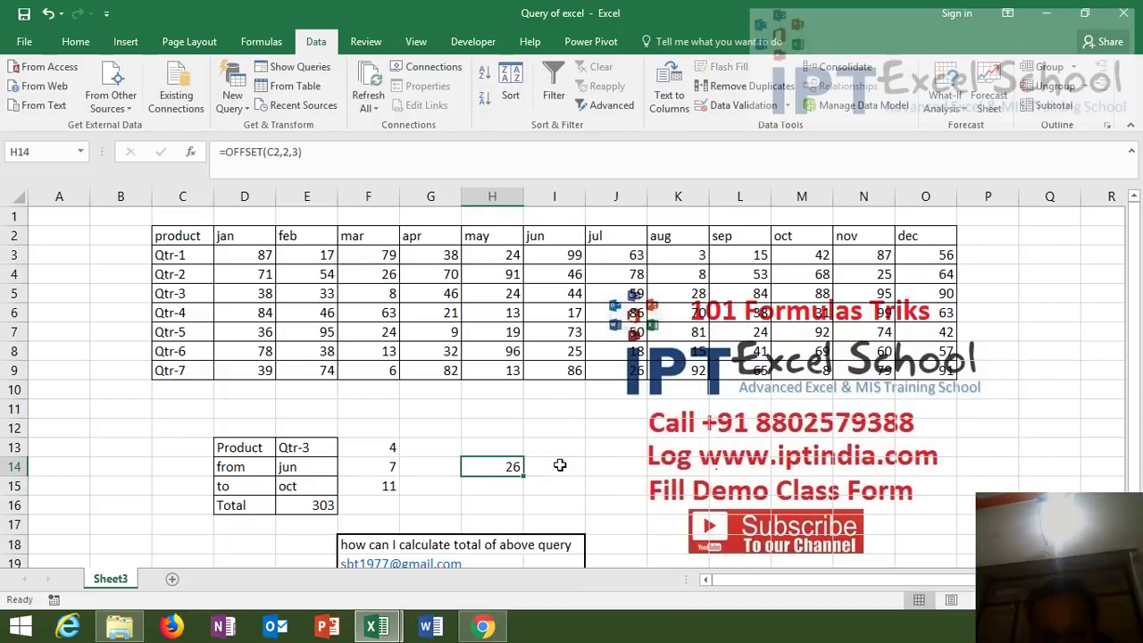
Extend H14's formula to =OFFSET(C2,2,3,1,2), which returns #VALUE!
double_click(507, 468)
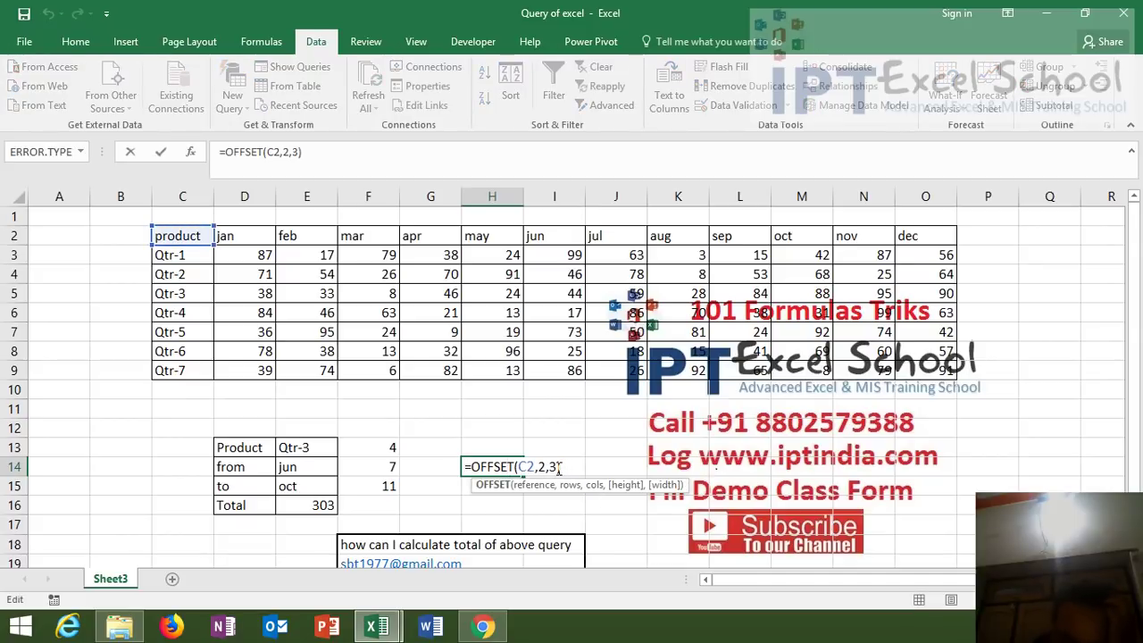
key(Left)
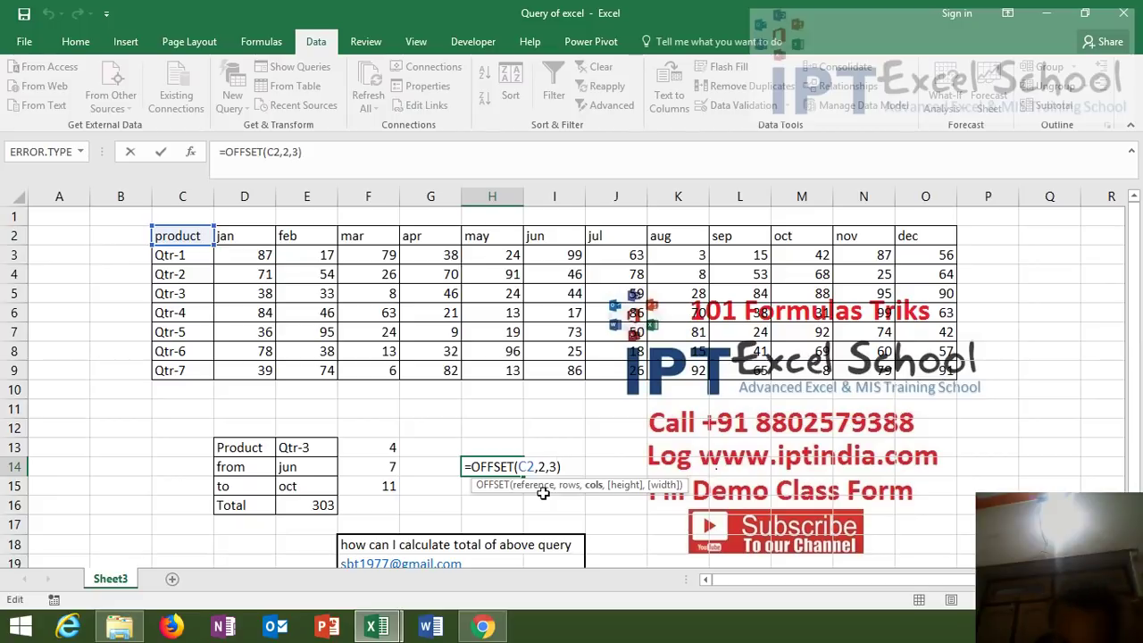
text(,)
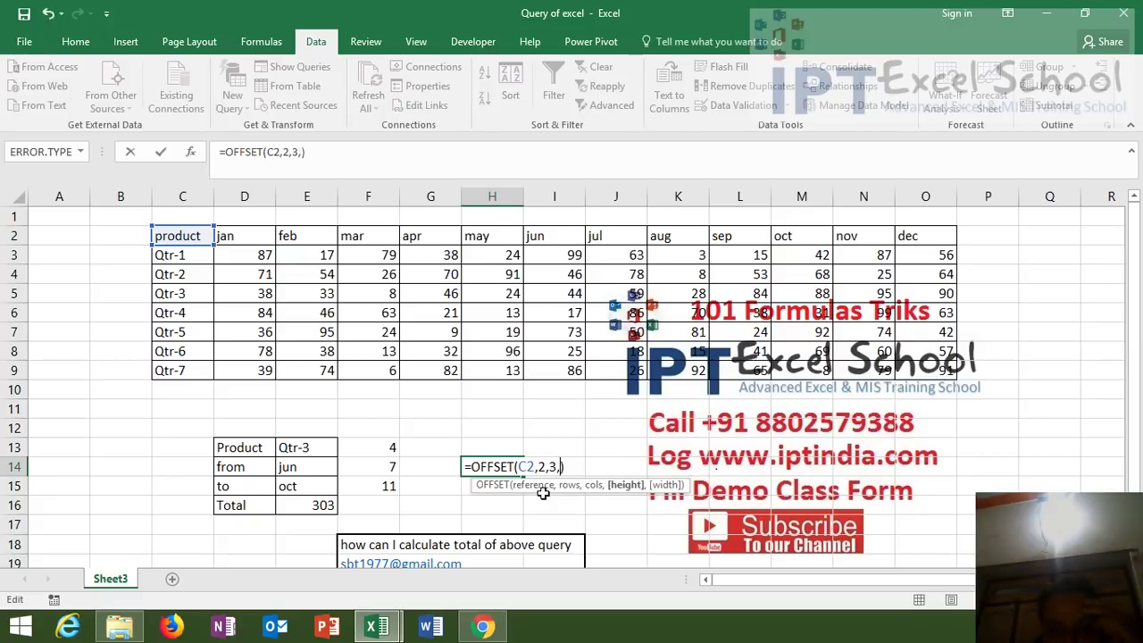
text(1)
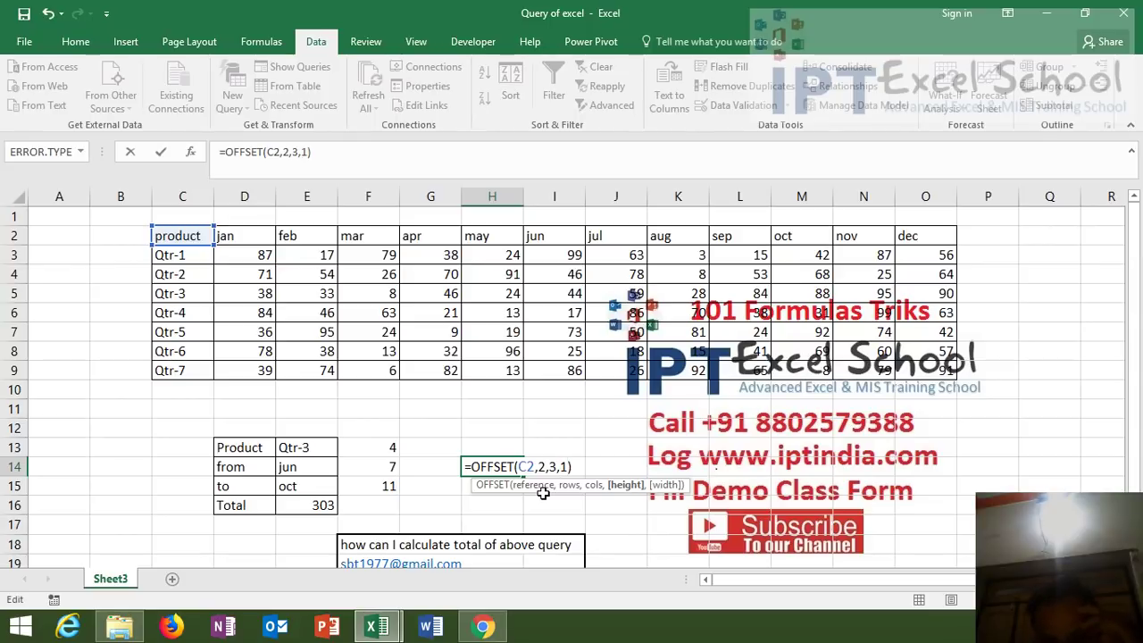
text(,2)
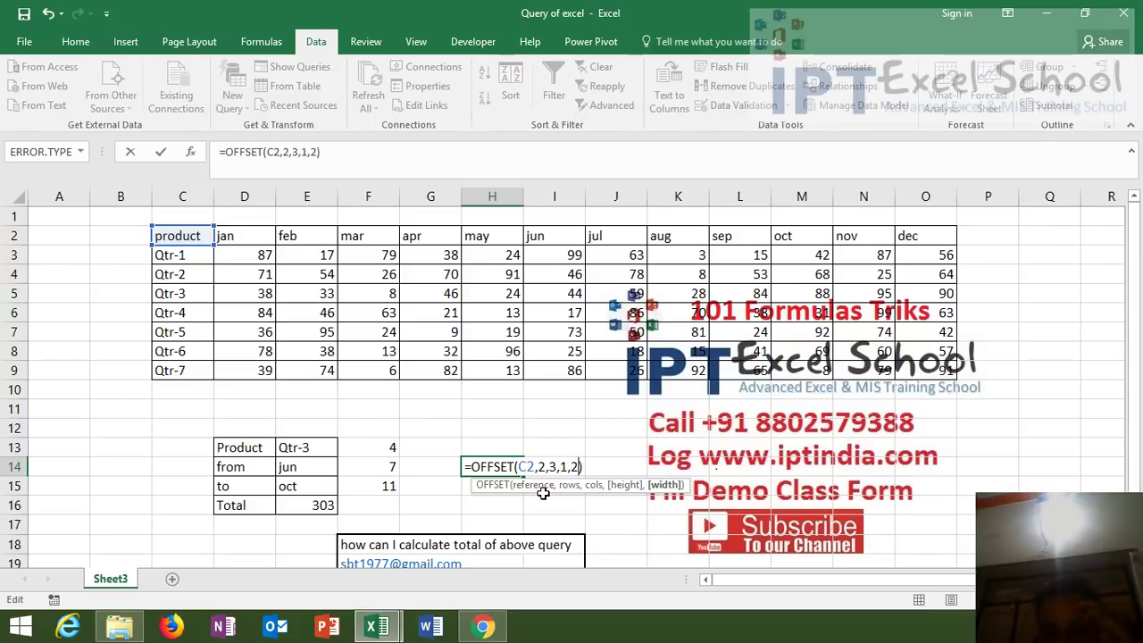
key(Return)
key(Up)
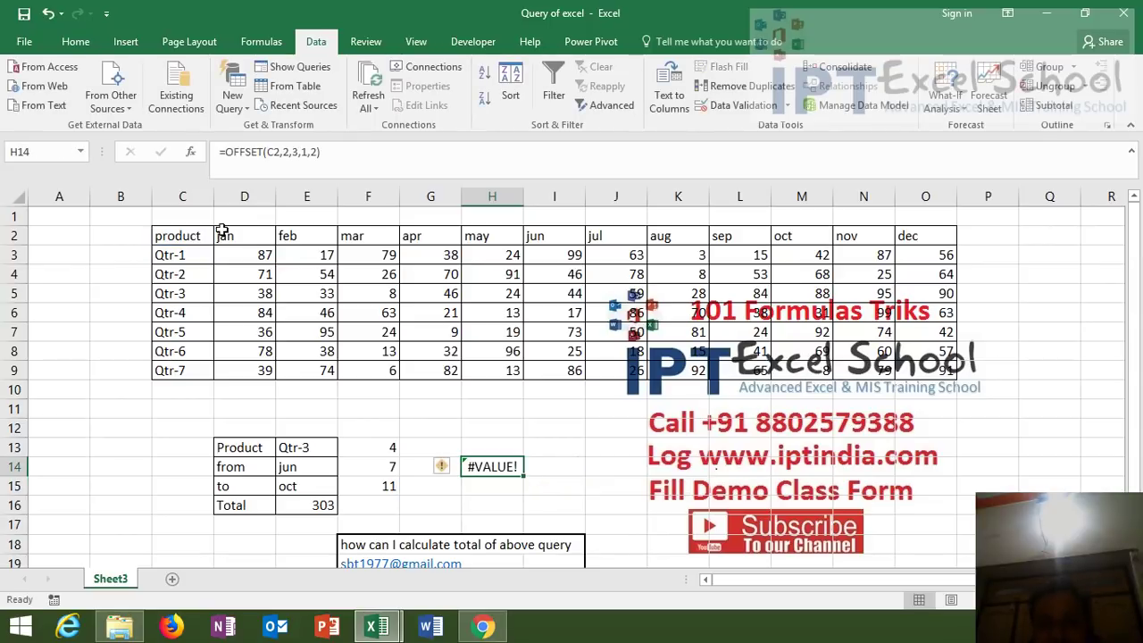
Wrap the OFFSET in SUM so H14 shows 96, and confirm F4:G4 also sums to 96
click(229, 159)
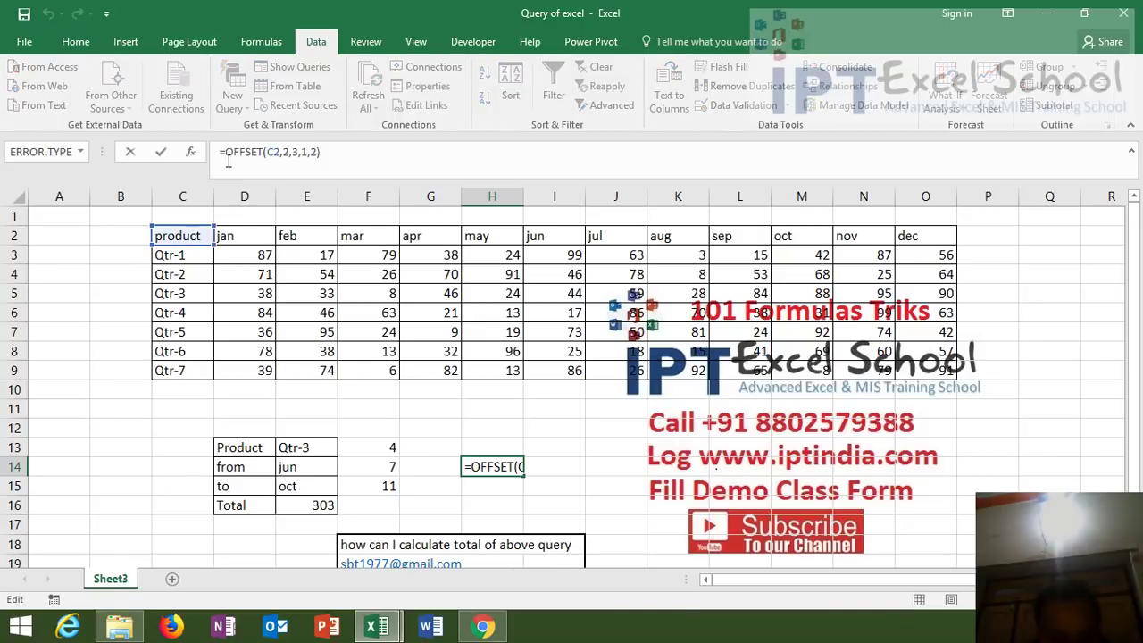
text(sum)
key(Tab)
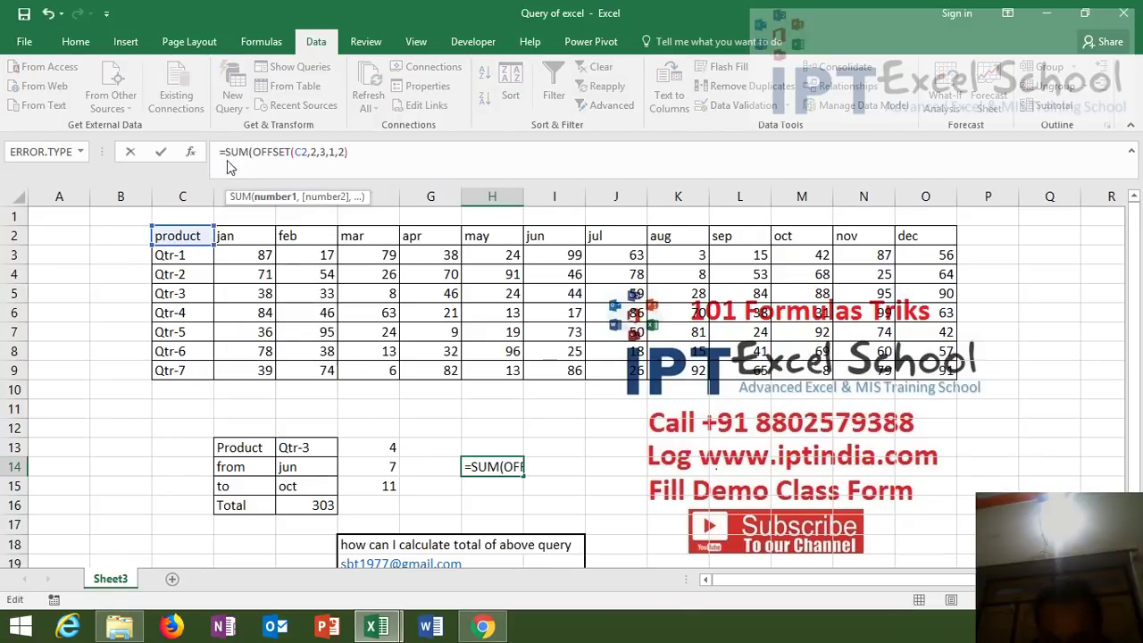
key(Return)
key(Return)
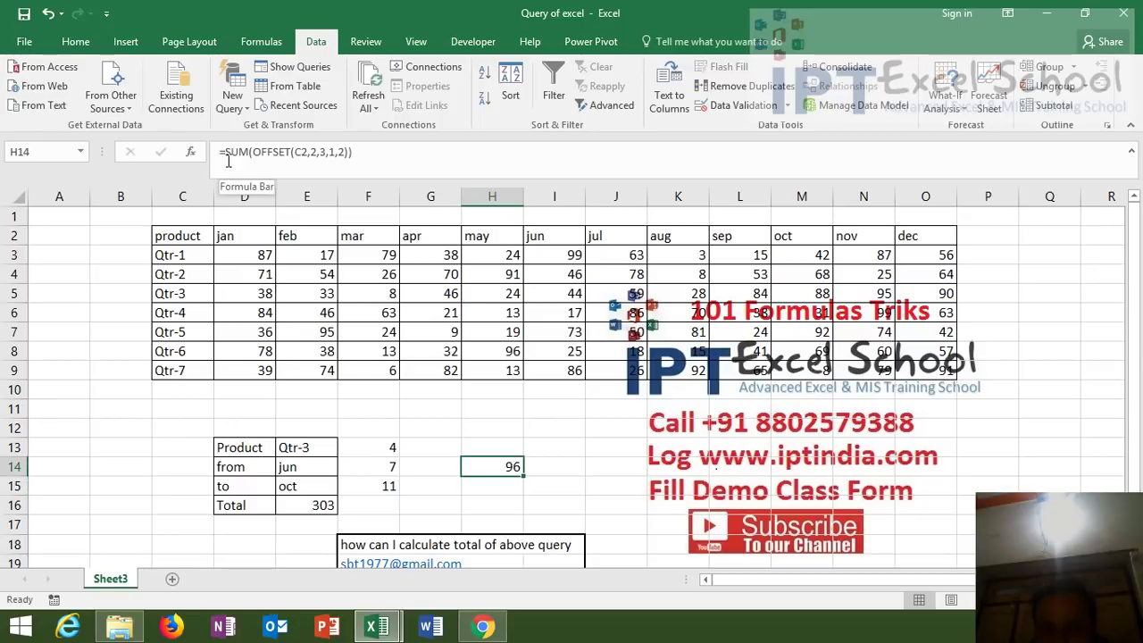
click(382, 274)
drag(381, 274, 412, 275)
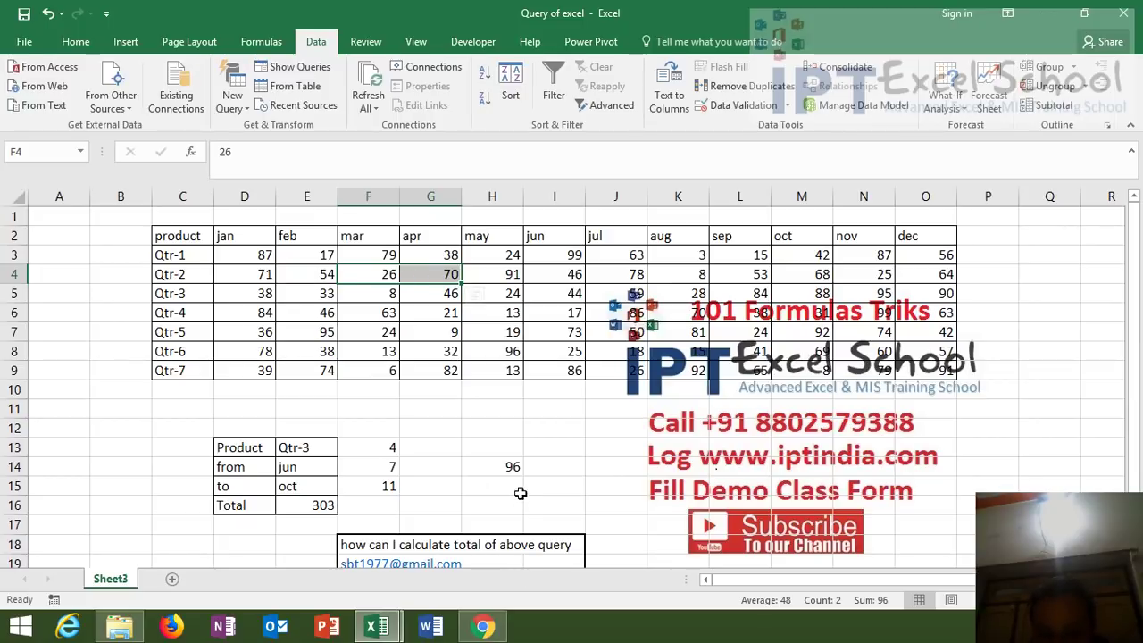
click(511, 468)
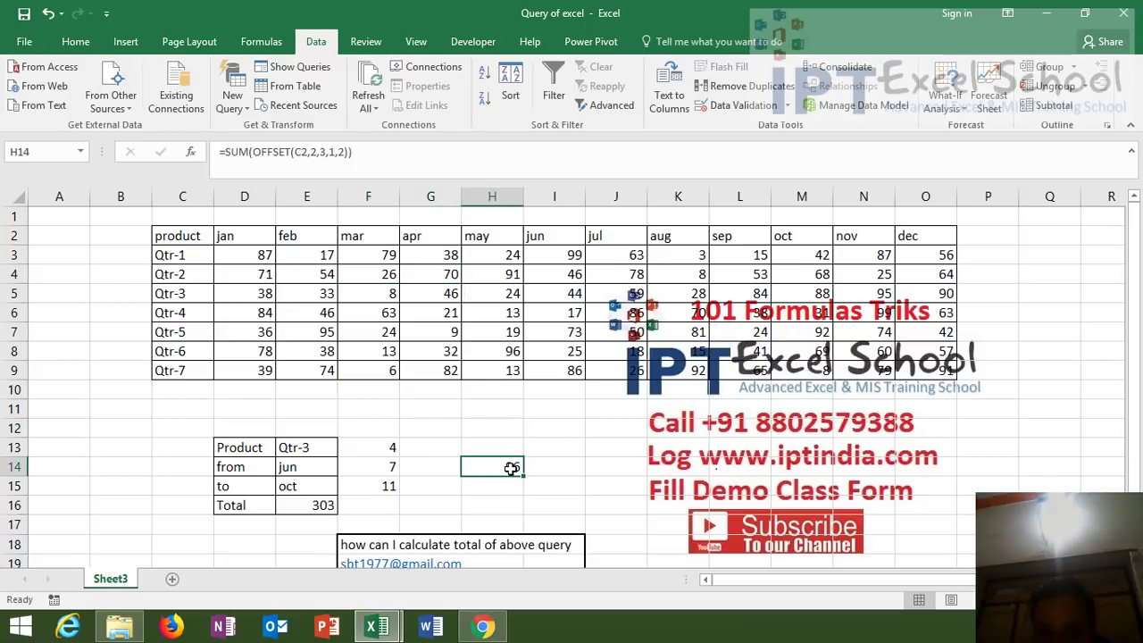
Evaluate H14's formula to see it resolve to SUM($F$4:$G$4), then reopen it for editing
click(261, 42)
click(773, 104)
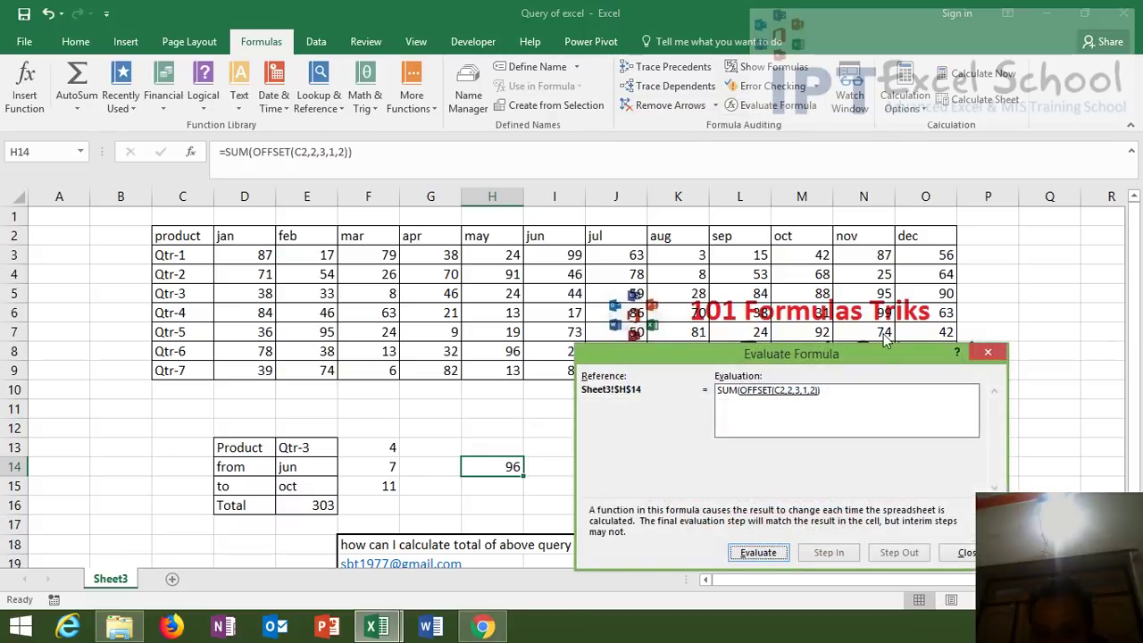
click(756, 560)
key(Escape)
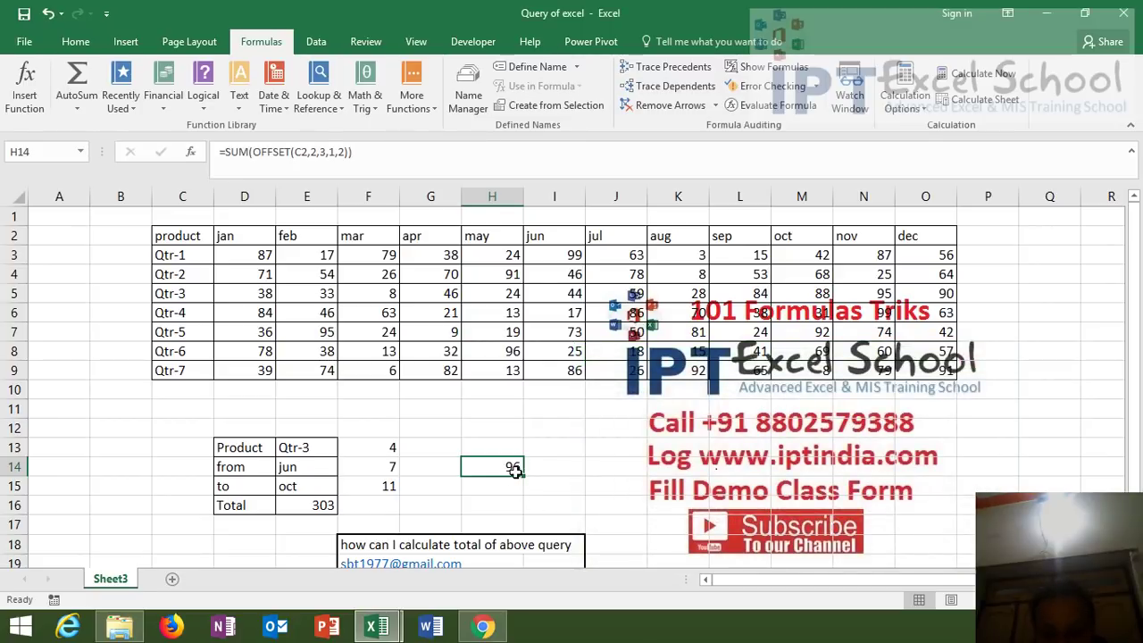
double_click(516, 471)
click(594, 467)
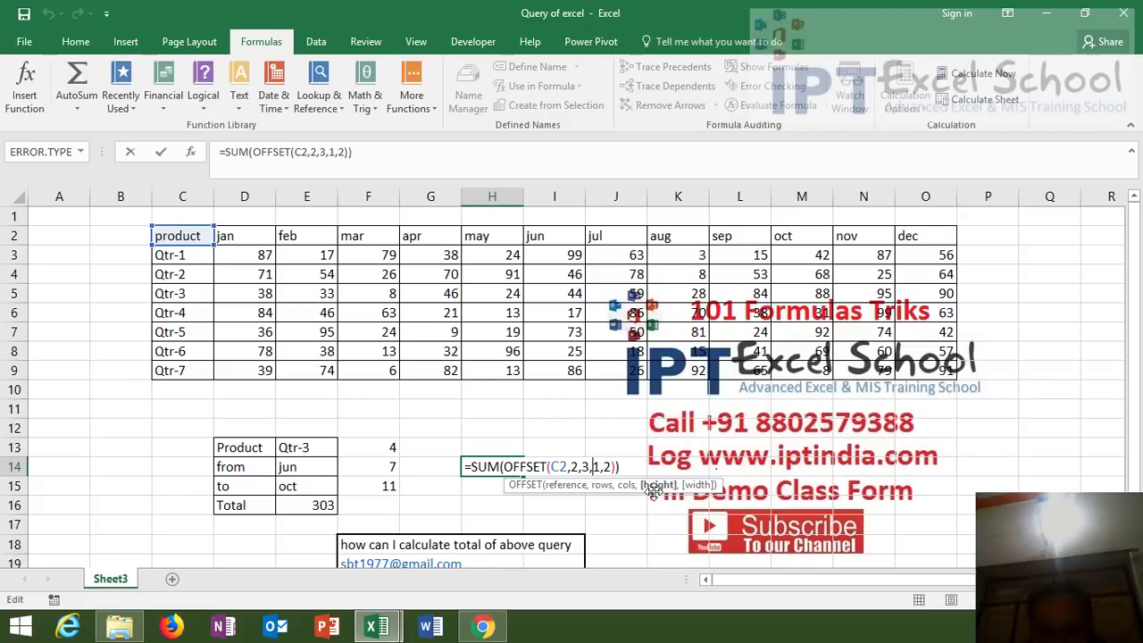
double_click(596, 467)
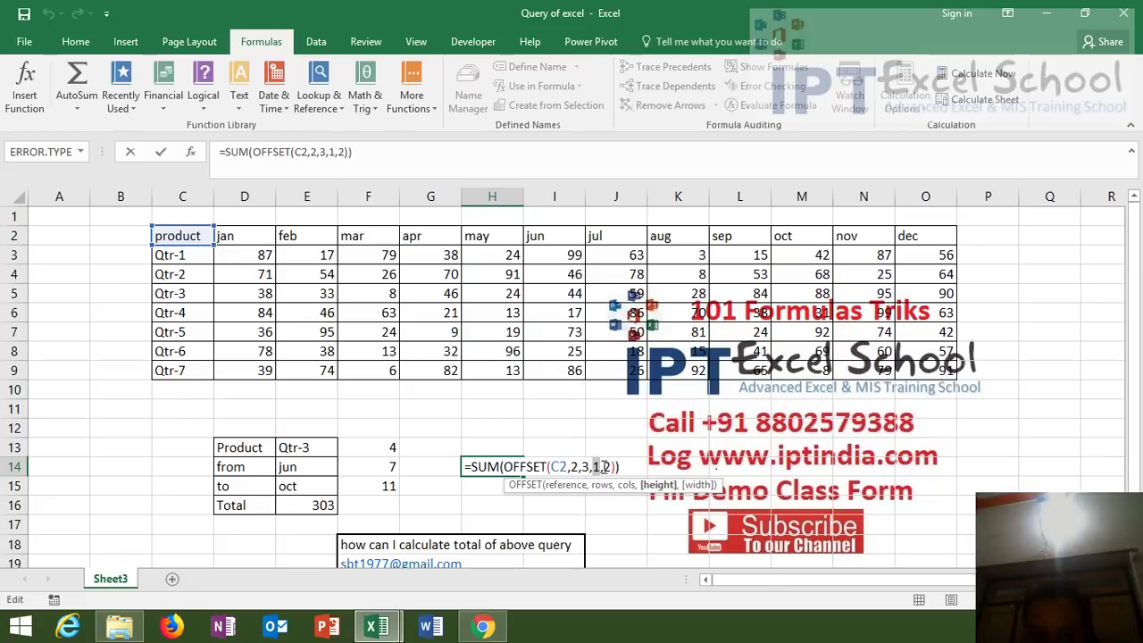
double_click(606, 466)
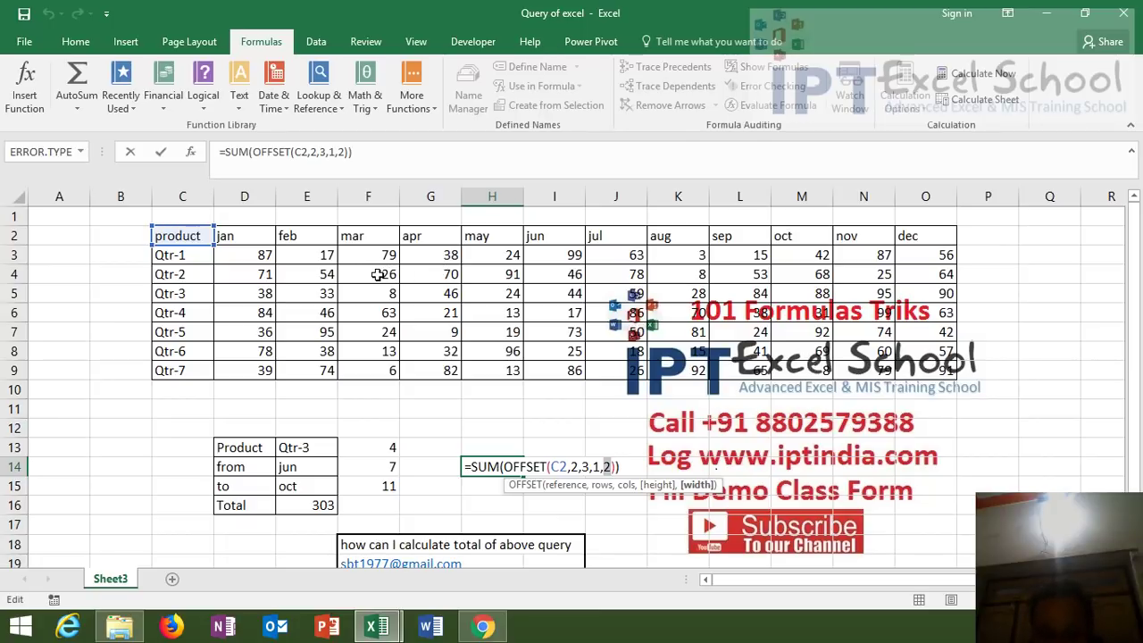
key(ctrl+Return)
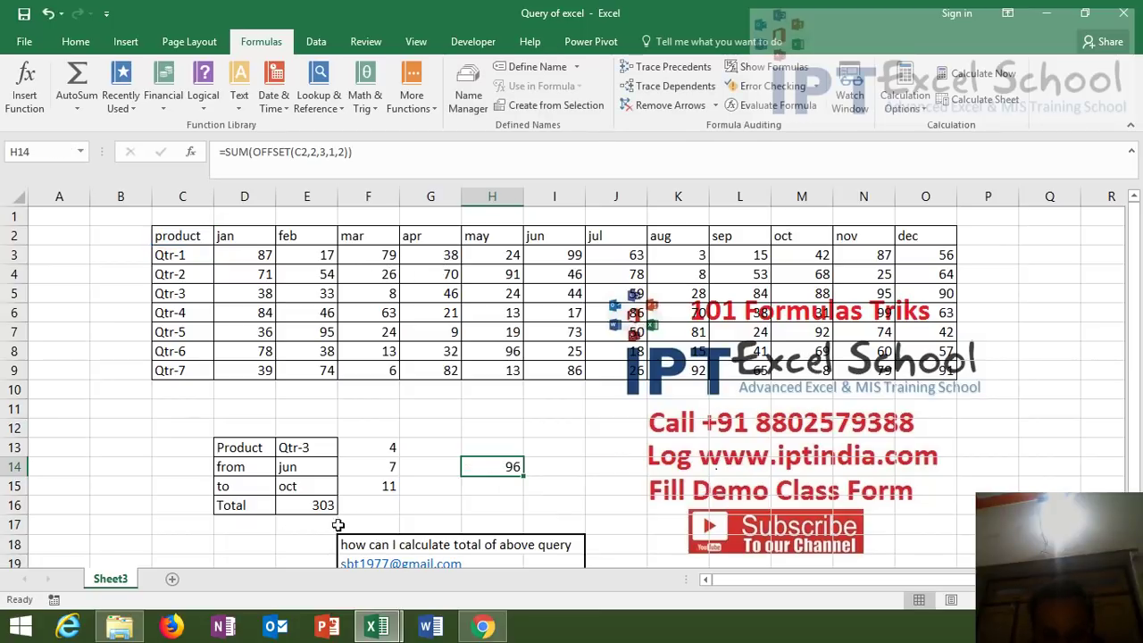
double_click(322, 506)
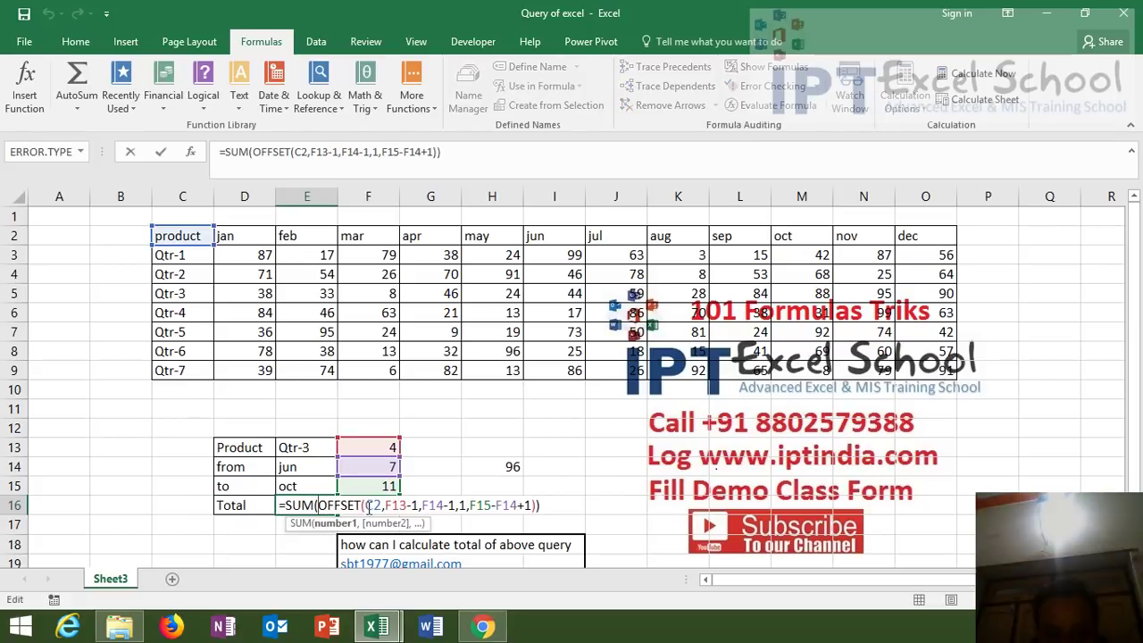
click(369, 506)
double_click(396, 505)
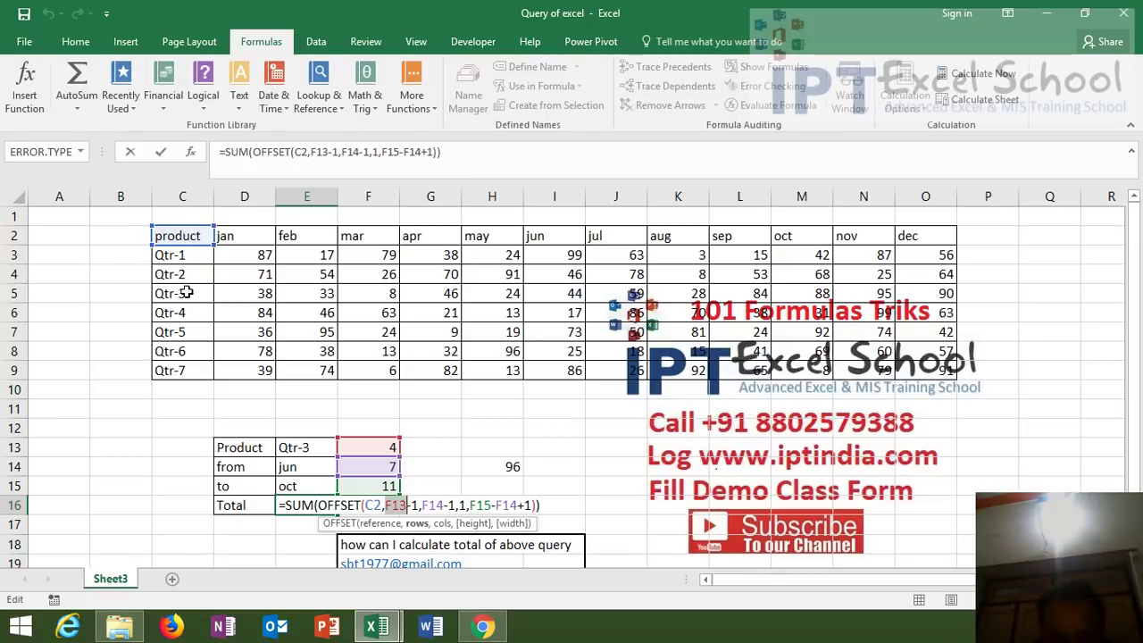
click(431, 505)
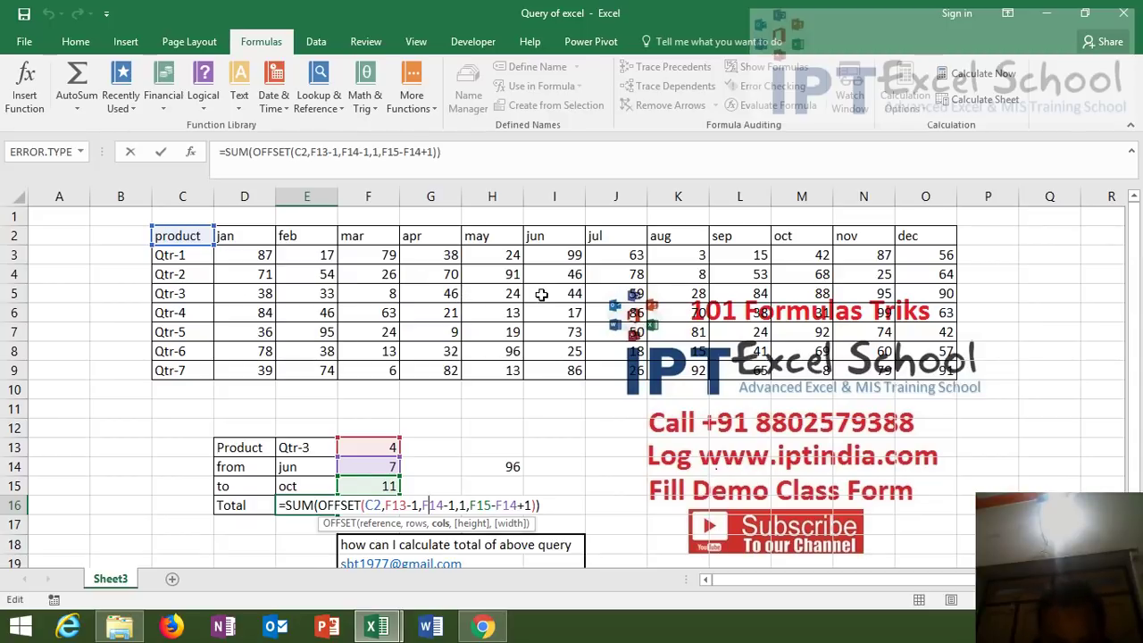
click(465, 504)
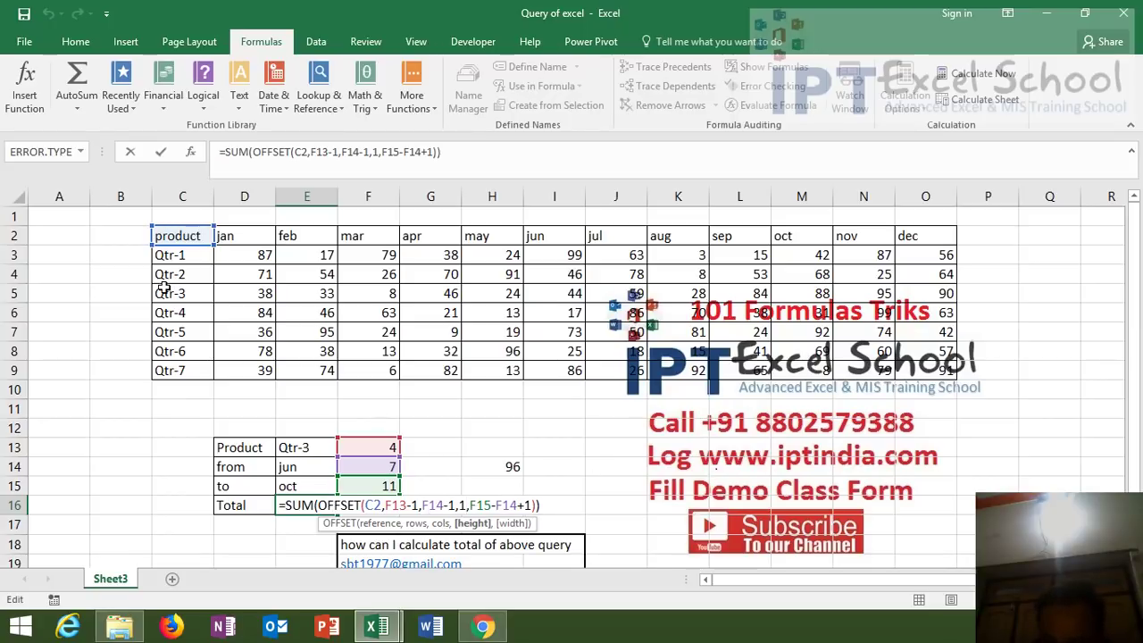
click(486, 505)
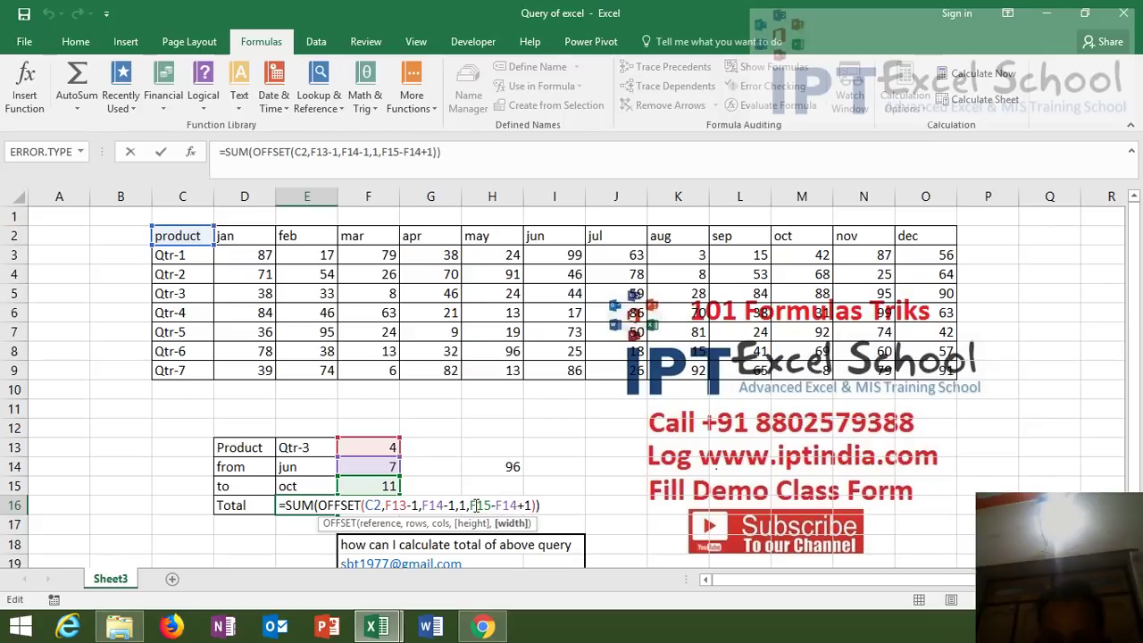
double_click(476, 505)
double_click(506, 504)
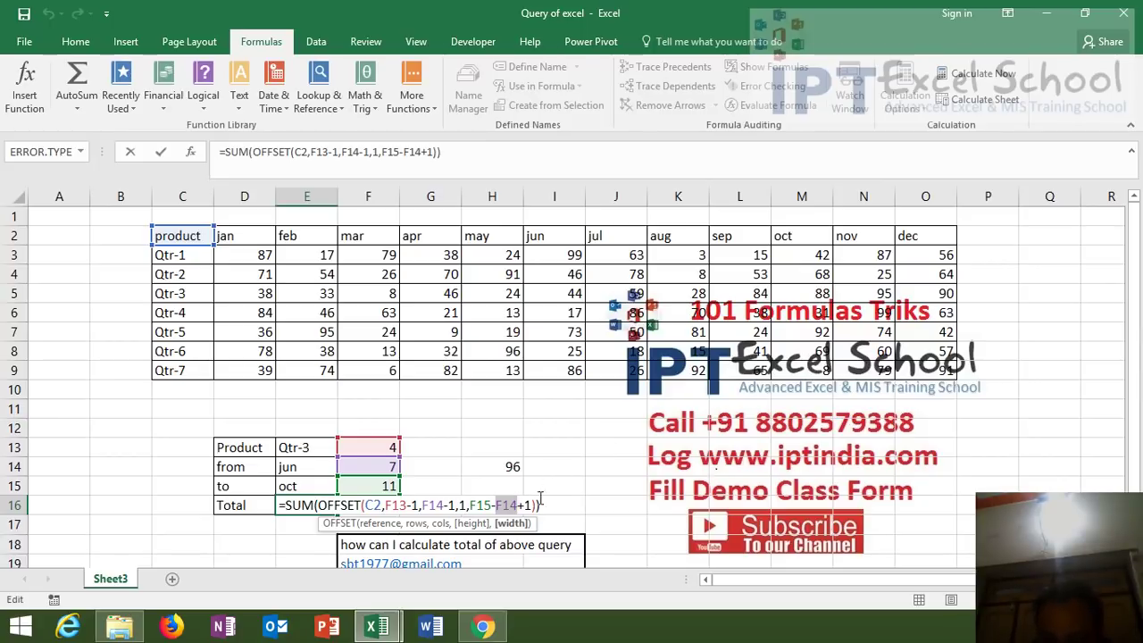
key(Return)
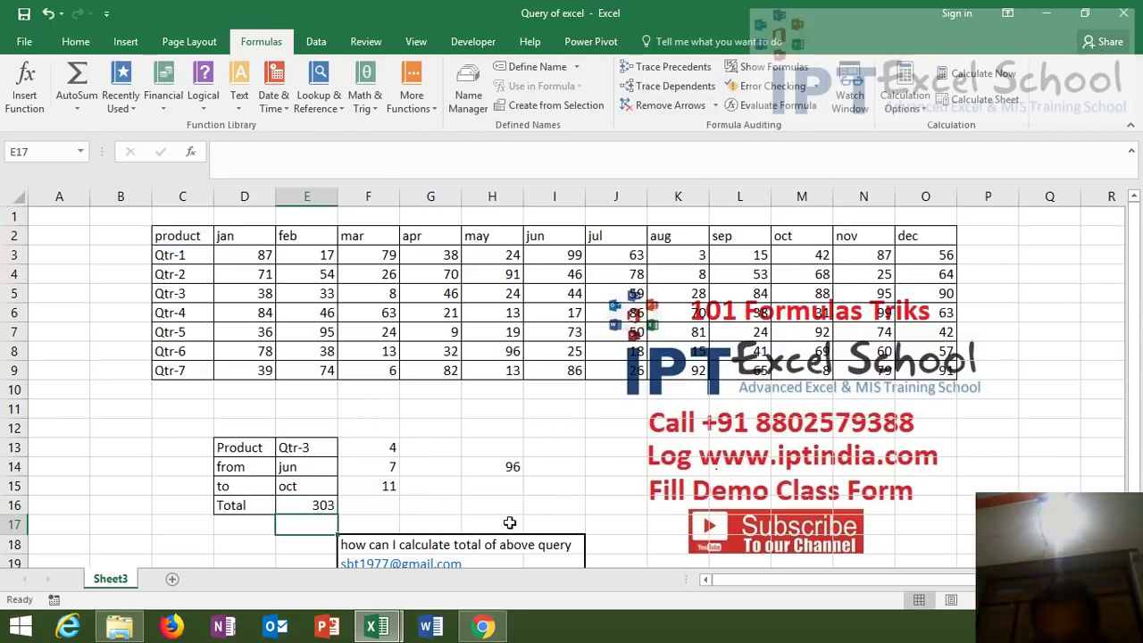
Review product Qtr-3 in E13 and F15's MATCH formula, then edit E16's formula to show its references
key(Up)
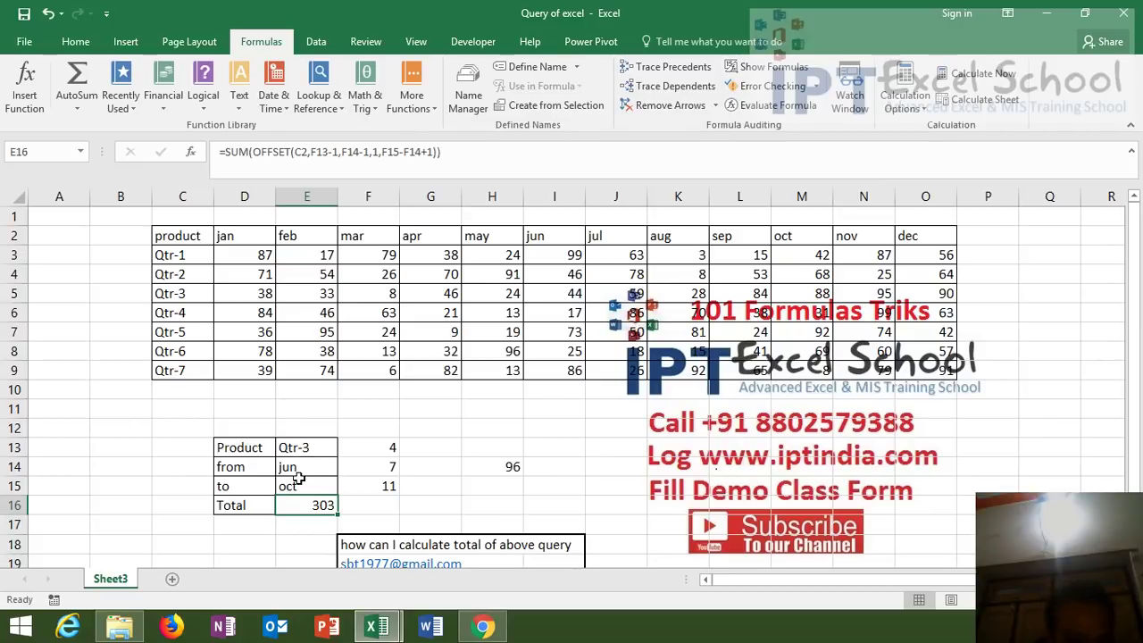
click(309, 447)
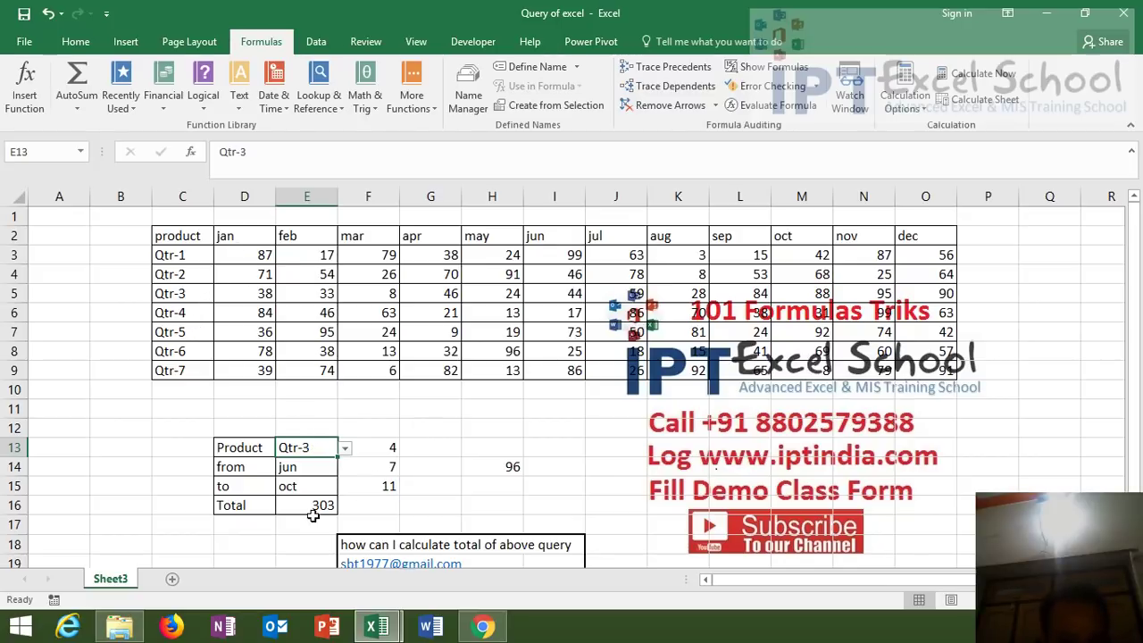
click(378, 482)
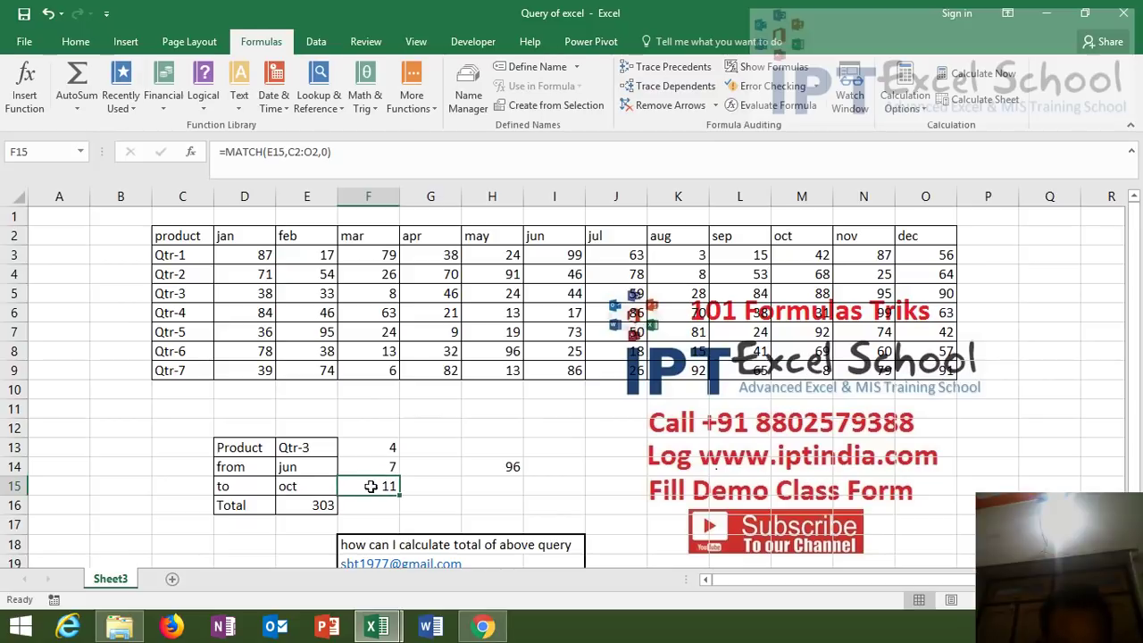
click(329, 504)
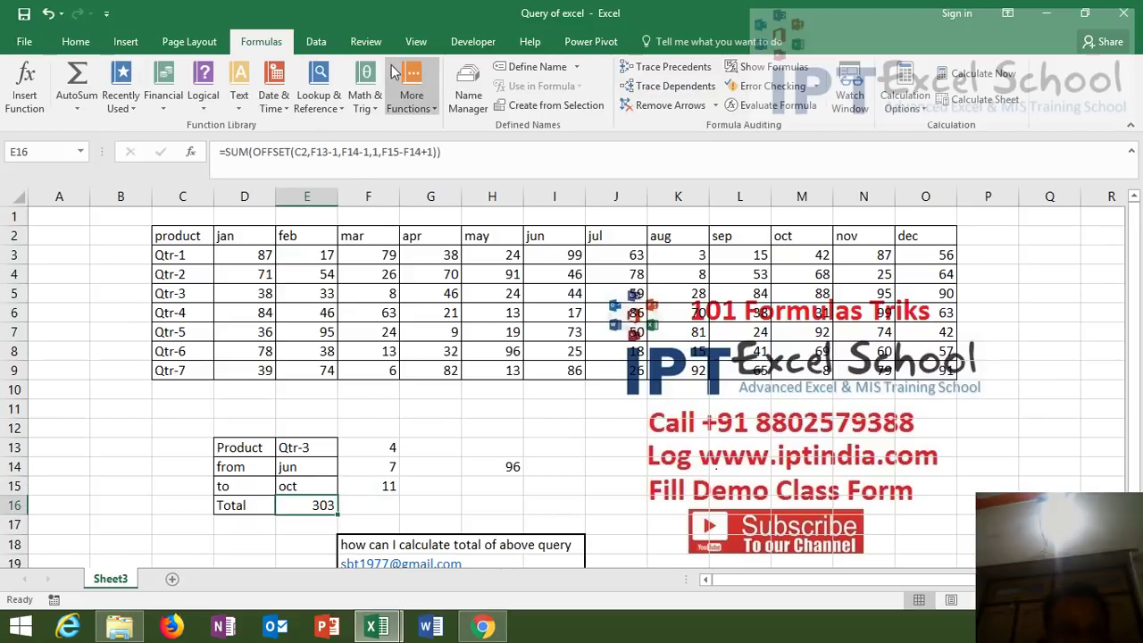
click(376, 152)
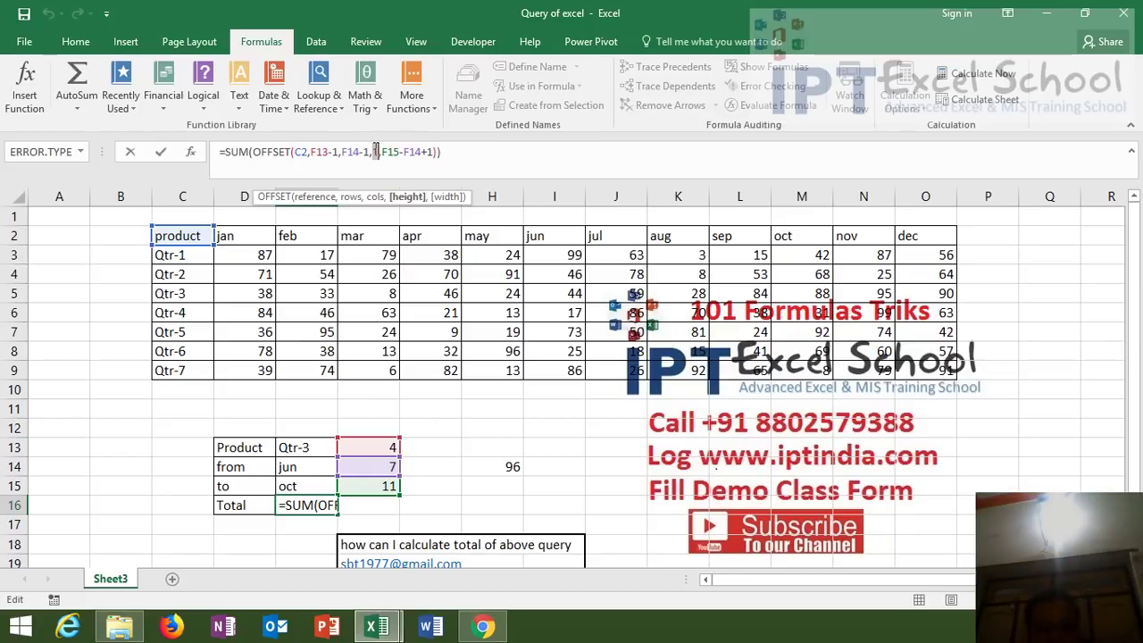
Exit E16's =SUM(OFFSET(C2,F13-1,F14-1,1,F15-F14+1)) unchanged, keeping the total at 303
key(ctrl+Return)
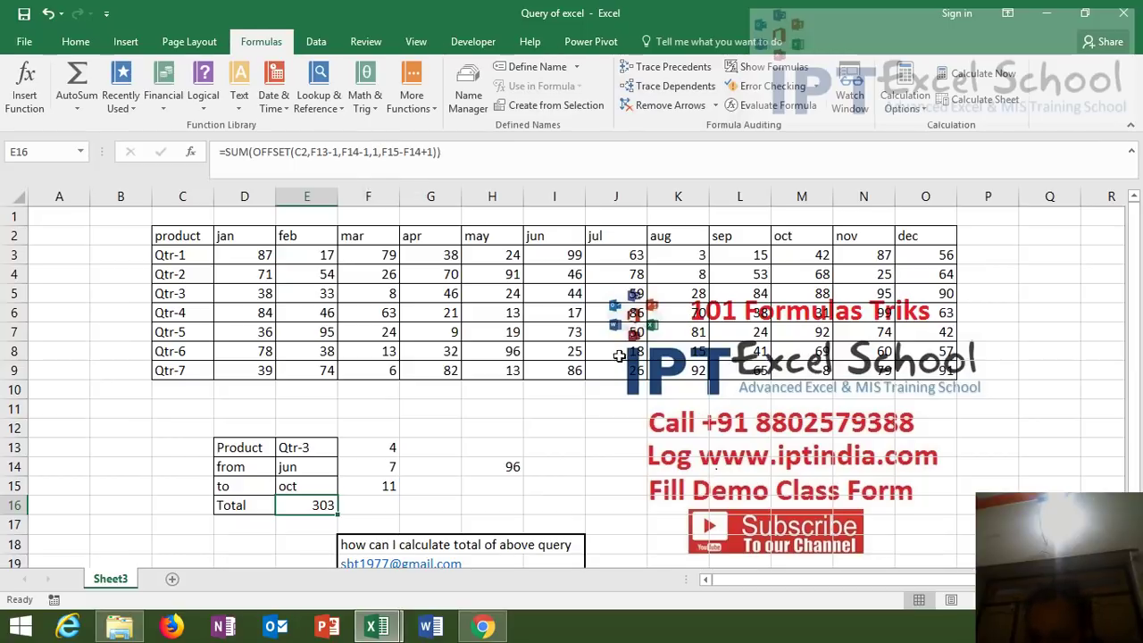
click(996, 627)
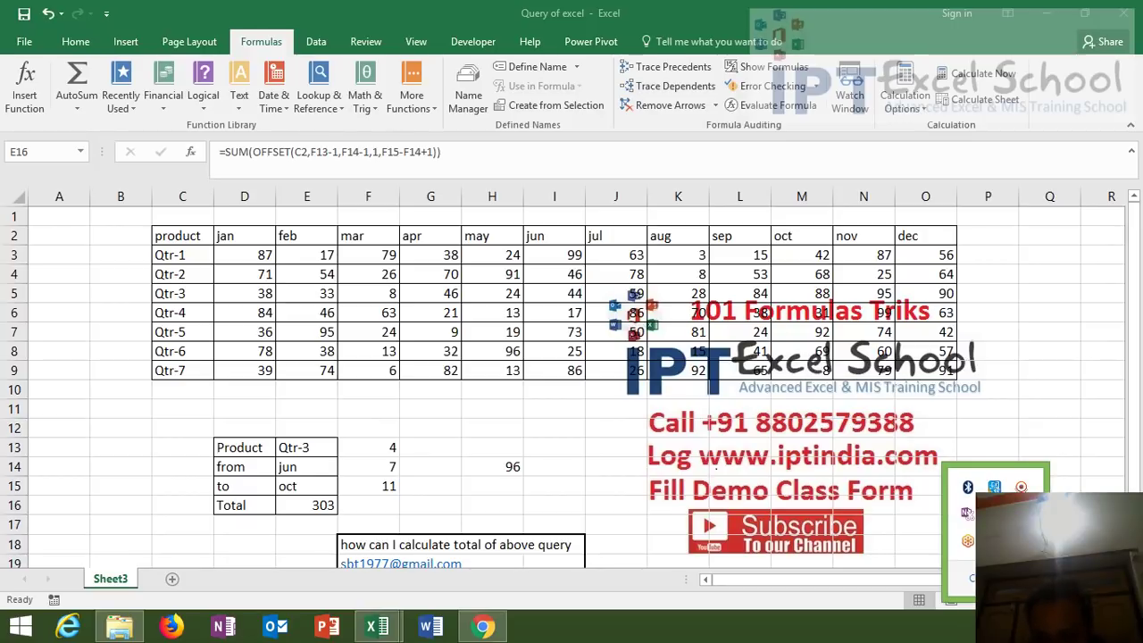
click(1020, 487)
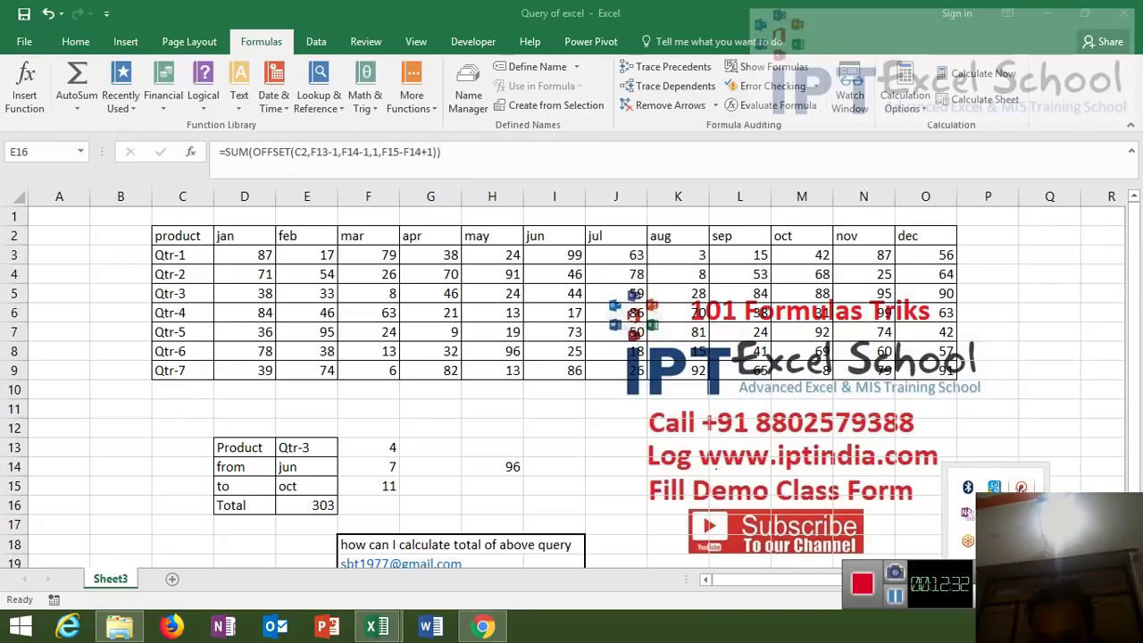